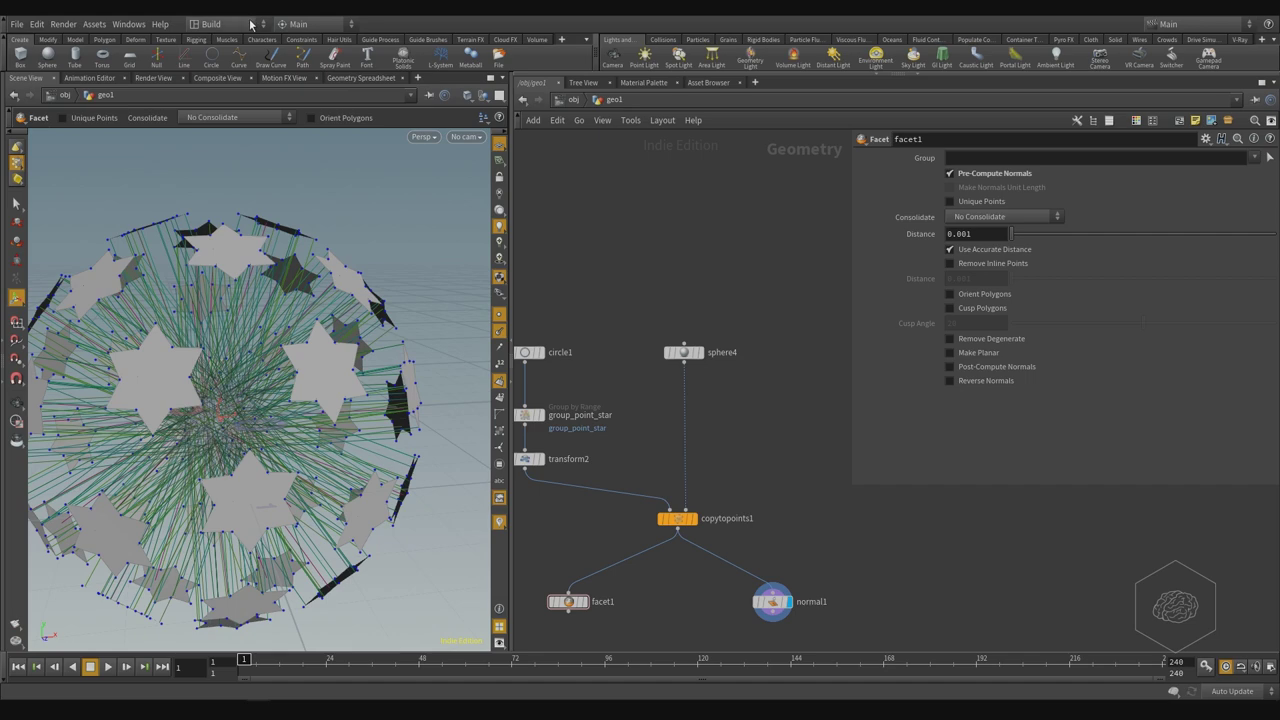
Step: Open the Desktop layout dropdown, which currently shows Build
{"action": "left_click", "coordinate": [251, 23]}
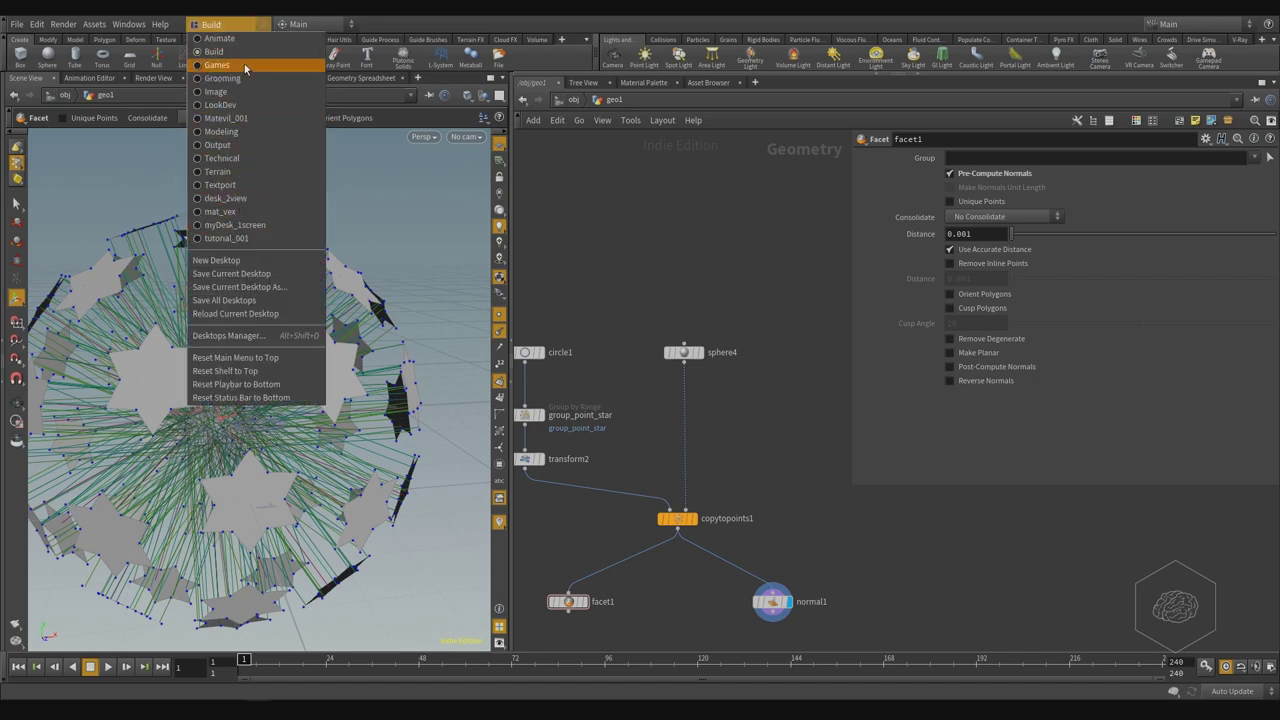
Step: Switch to the mat_vex desktop and make the 3D viewport taller above the spreadsheet
{"action": "left_click", "coordinate": [228, 211]}
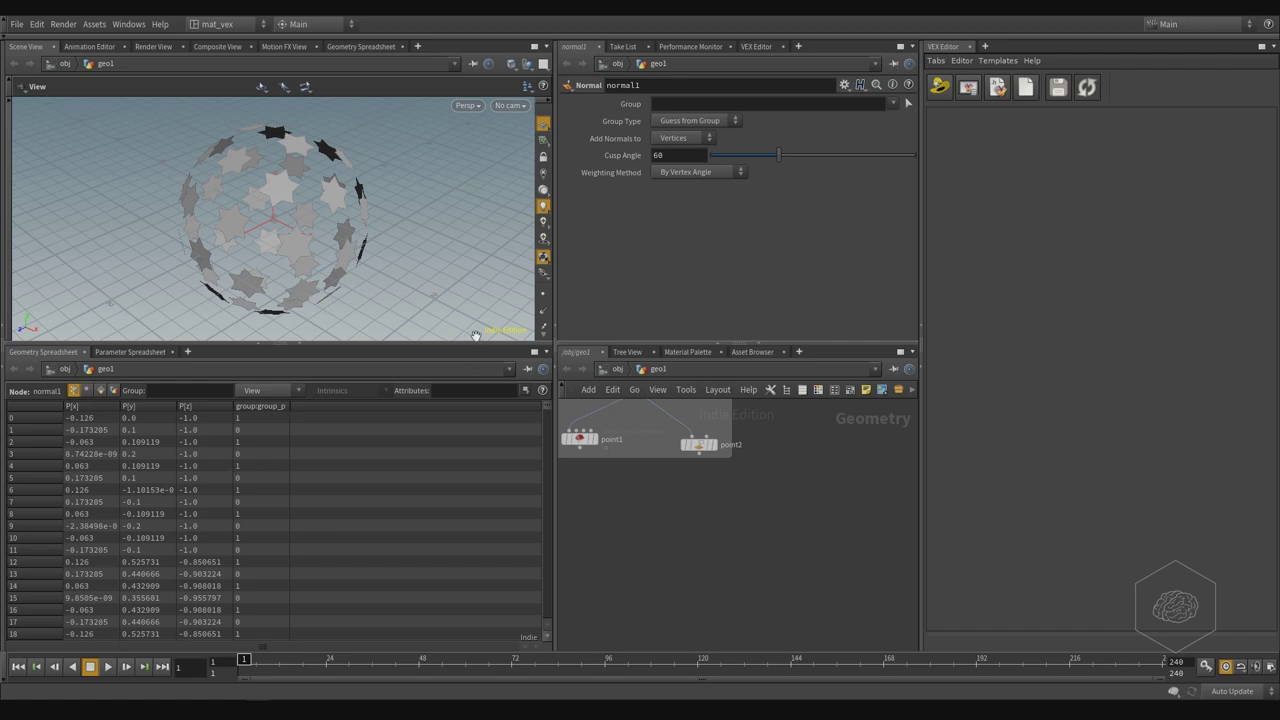
{"action": "mouse_move", "coordinate": [474, 345]}
{"action": "left_mouse_down"}
{"action": "mouse_move", "coordinate": [477, 417]}
{"action": "mouse_move", "coordinate": [477, 399]}
{"action": "left_mouse_up"}
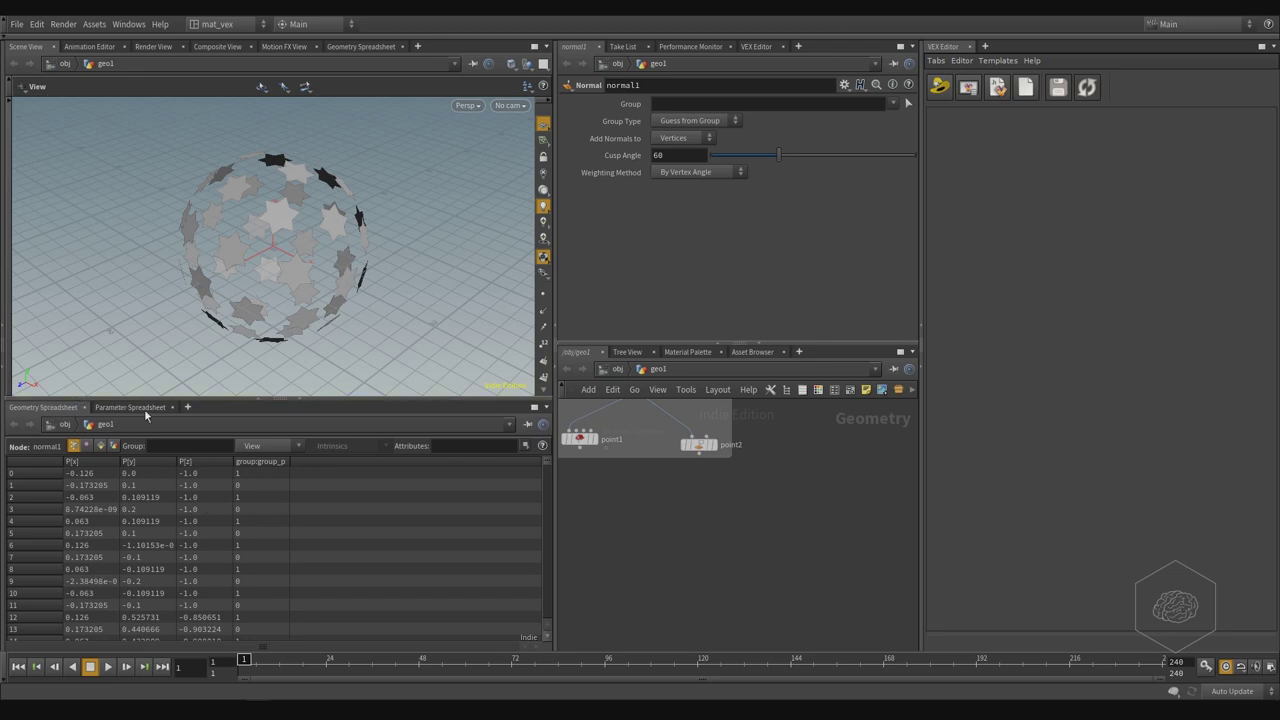
Step: In the Parameter Spreadsheet tree, expand img and obj/geo1, selecting comp1 and copytopoints1
{"action": "left_click", "coordinate": [140, 408]}
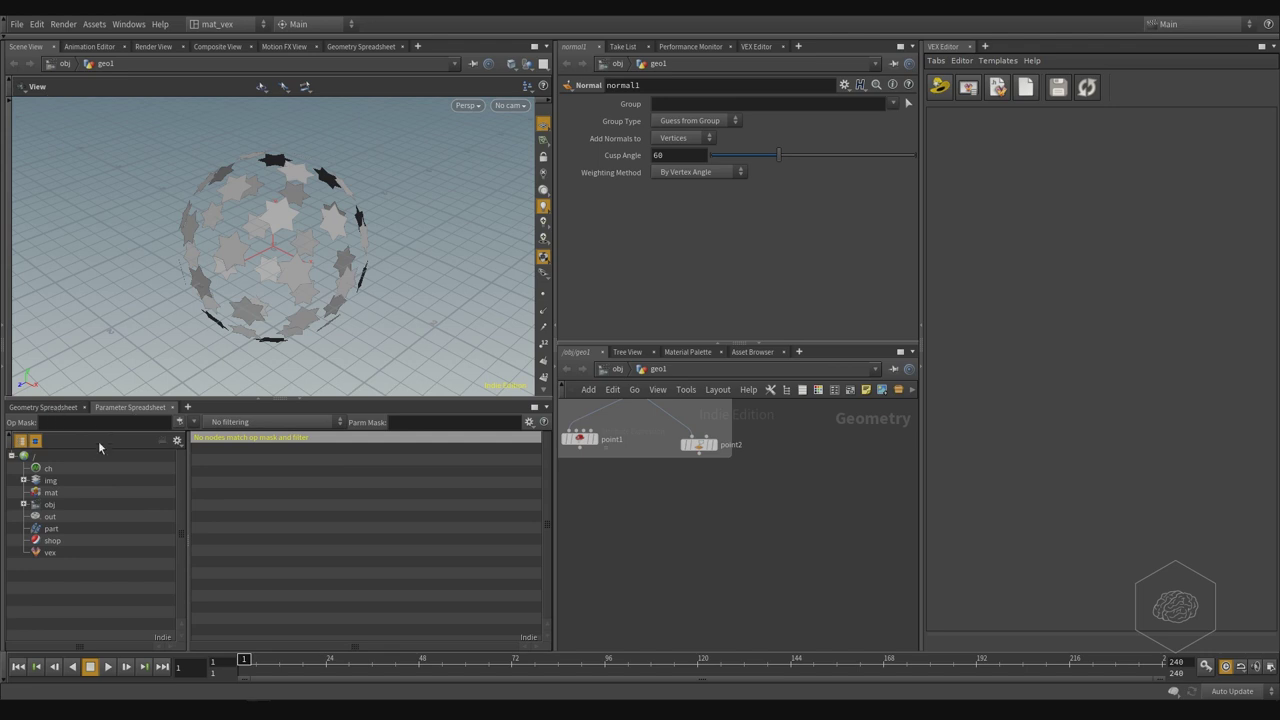
{"action": "left_click", "coordinate": [24, 481]}
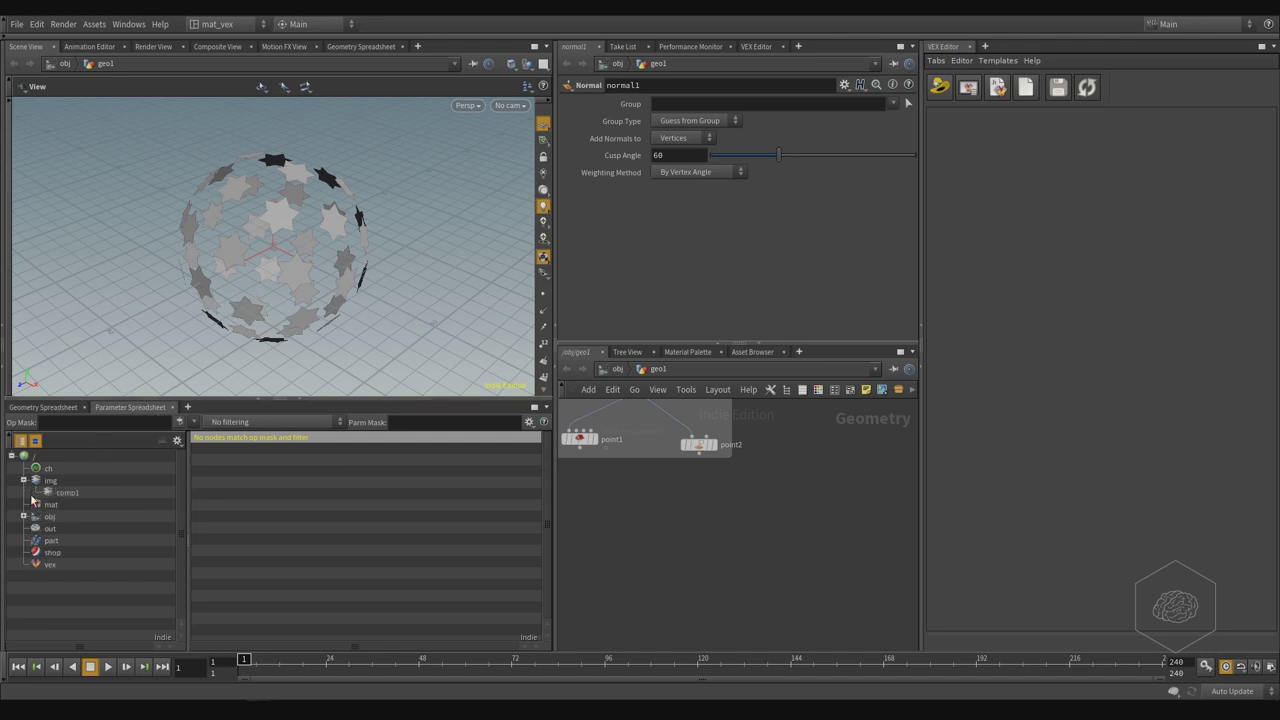
{"action": "left_click", "coordinate": [48, 493]}
{"action": "left_click", "coordinate": [24, 517]}
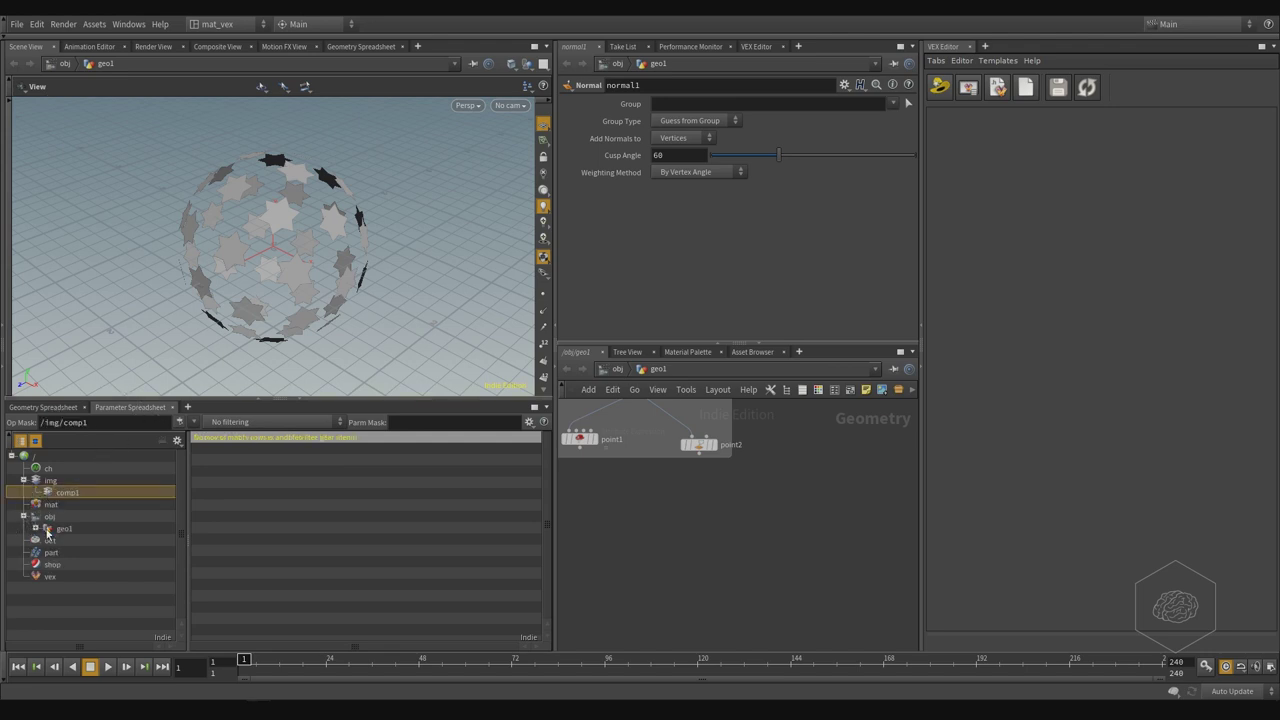
{"action": "left_click", "coordinate": [36, 529]}
{"action": "left_click", "coordinate": [88, 542]}
{"action": "left_click", "coordinate": [86, 553]}
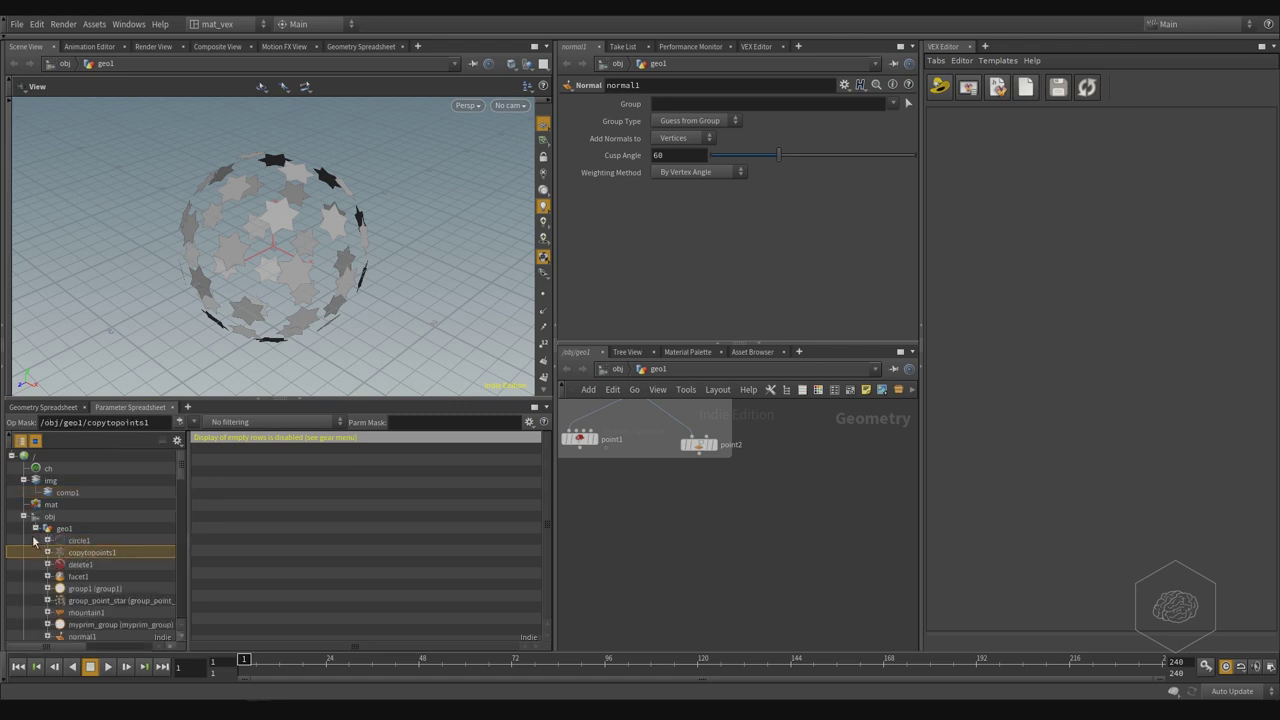
Step: Expand circle1's parameters, scroll through them, then collapse the whole node tree
{"action": "left_click", "coordinate": [47, 540]}
{"action": "left_click", "coordinate": [88, 542]}
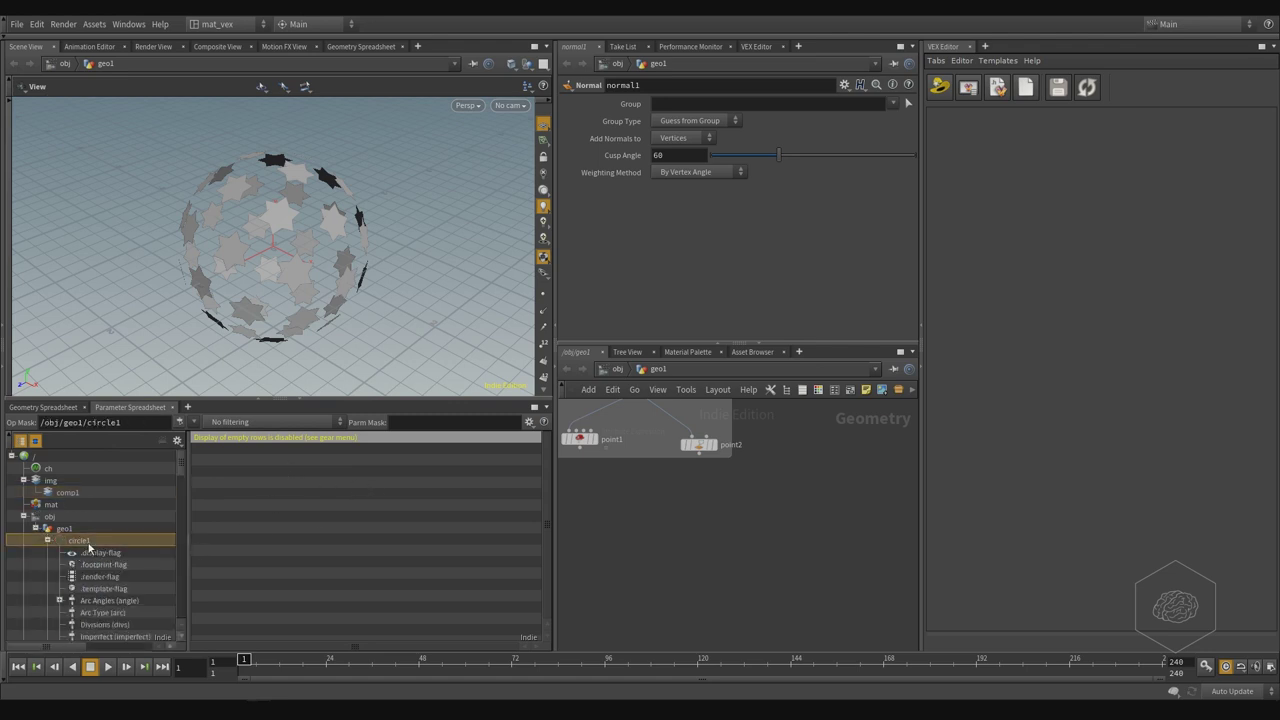
{"action": "scroll", "coordinate": [105, 540], "scroll_direction": "down", "scroll_amount": 1}
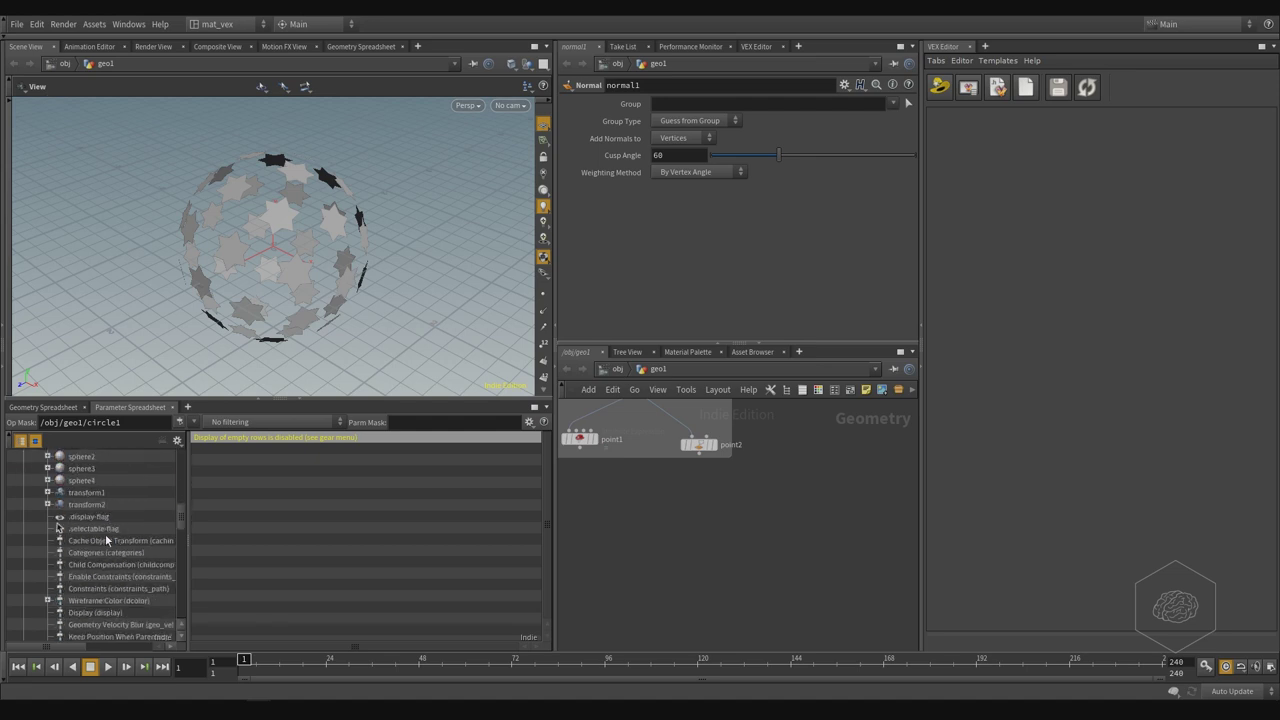
{"action": "scroll", "coordinate": [93, 548], "scroll_direction": "down", "scroll_amount": 1}
{"action": "scroll", "coordinate": [90, 508], "scroll_direction": "up", "scroll_amount": 2}
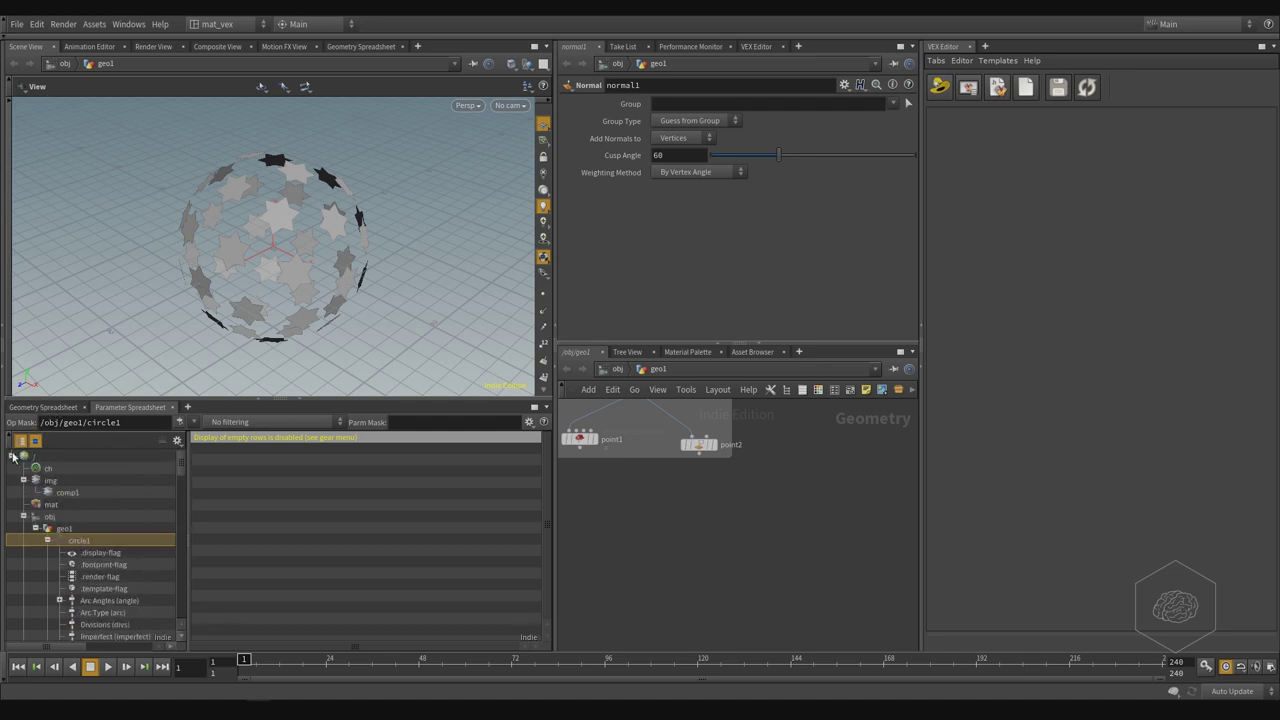
{"action": "left_click", "coordinate": [12, 456]}
Step: In the Geometry Spreadsheet, view Primitives, Detail, then Points, and frame the node chain
{"action": "left_click", "coordinate": [69, 408]}
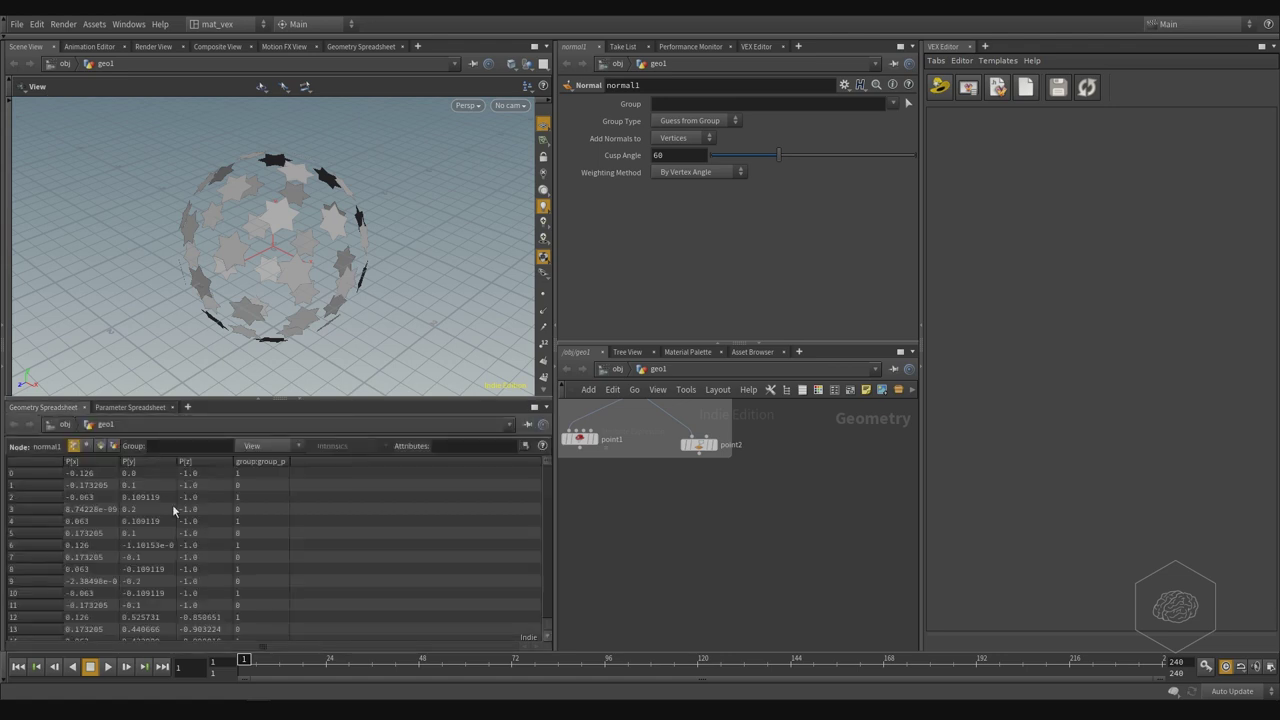
{"action": "left_click", "coordinate": [100, 445]}
{"action": "left_click", "coordinate": [114, 446]}
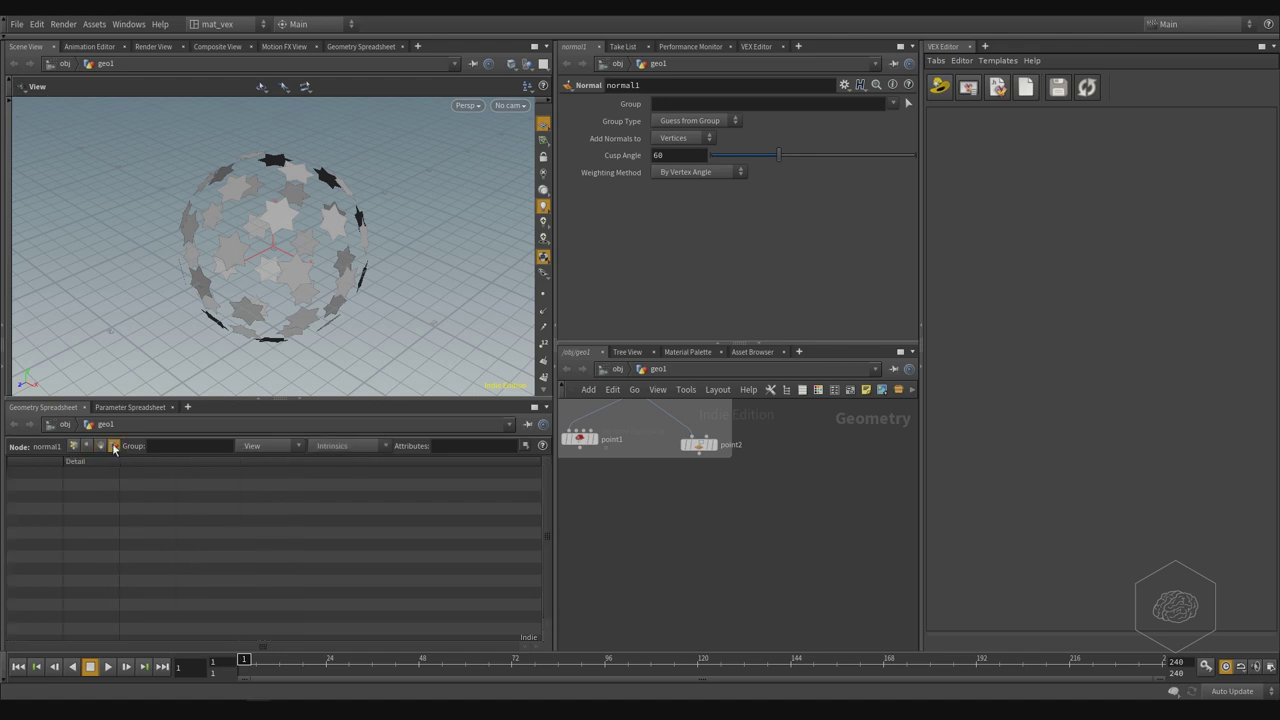
{"action": "left_click", "coordinate": [74, 445]}
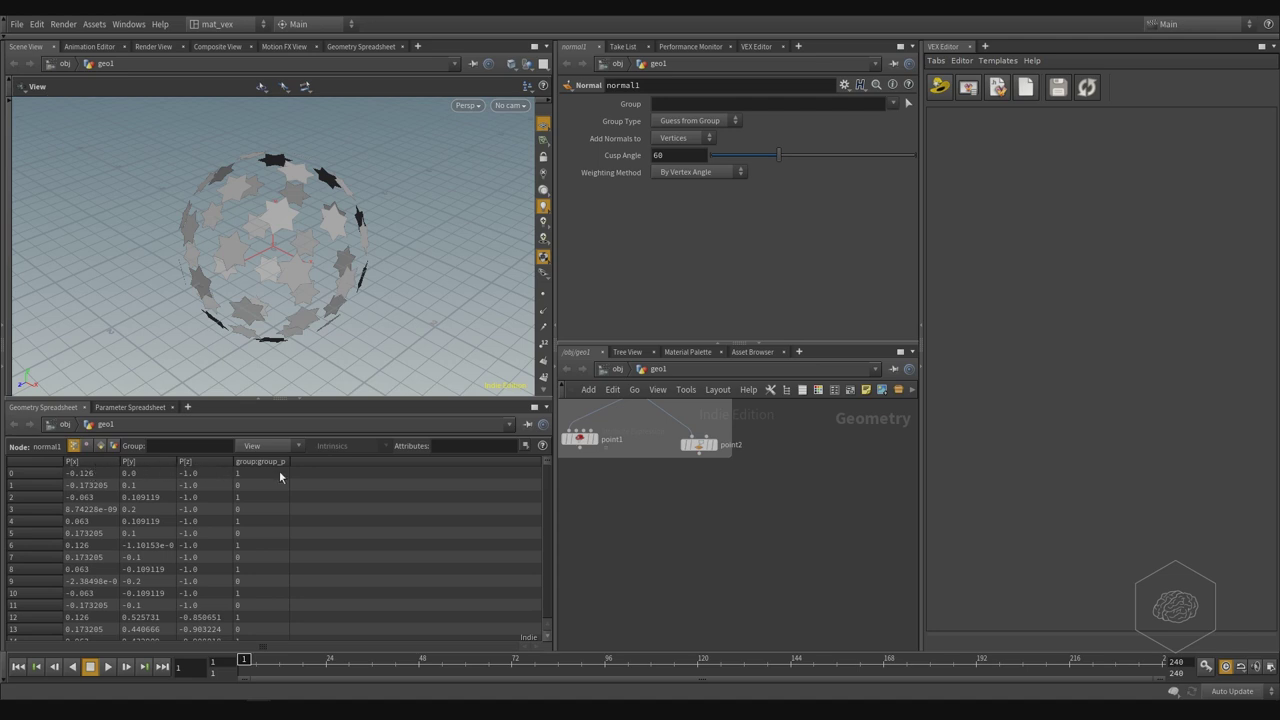
{"action": "key", "text": "f"}
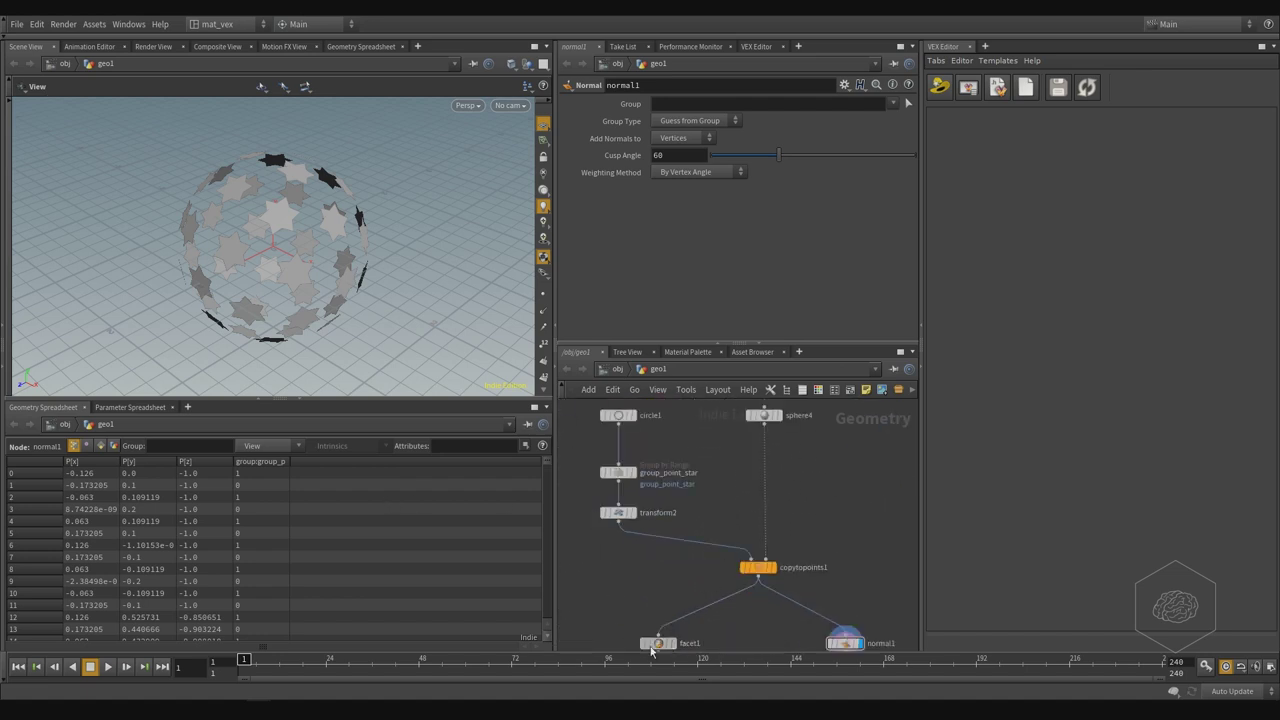
Step: Insert facet1 between sphere4 and copytopoints1, give it the display flag and select it
{"action": "left_click", "coordinate": [663, 627]}
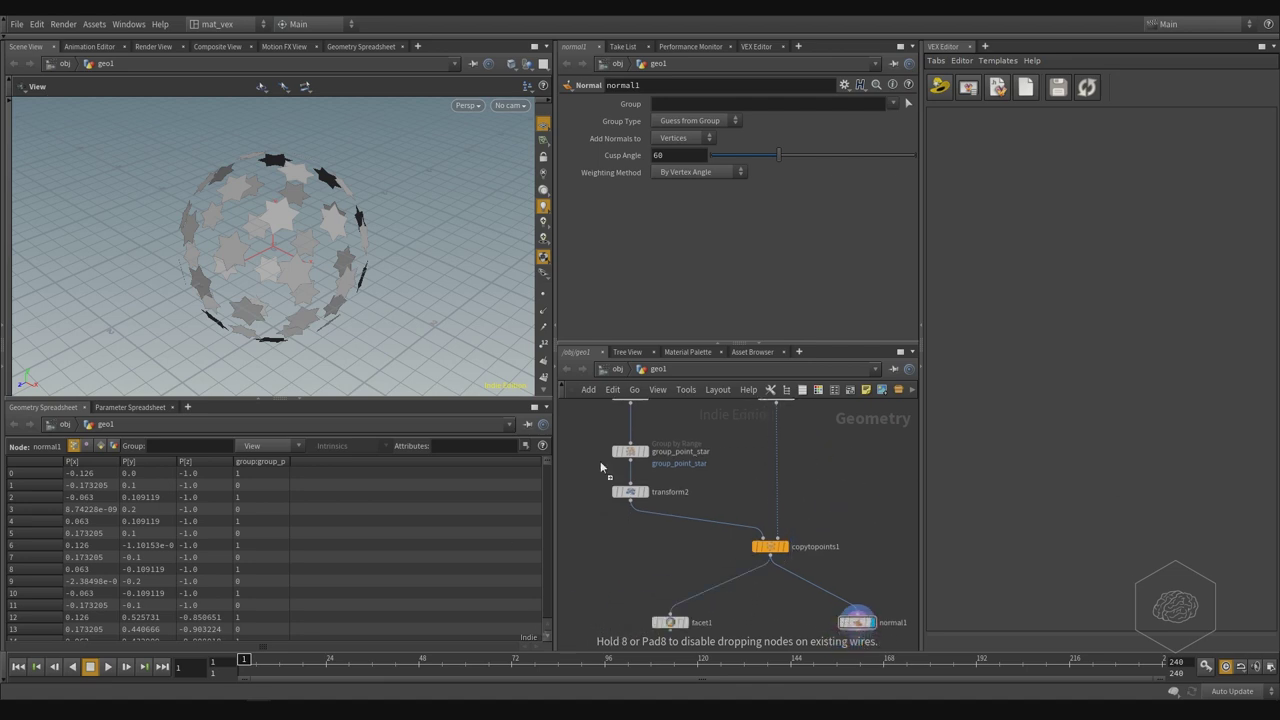
{"action": "left_click", "coordinate": [758, 490]}
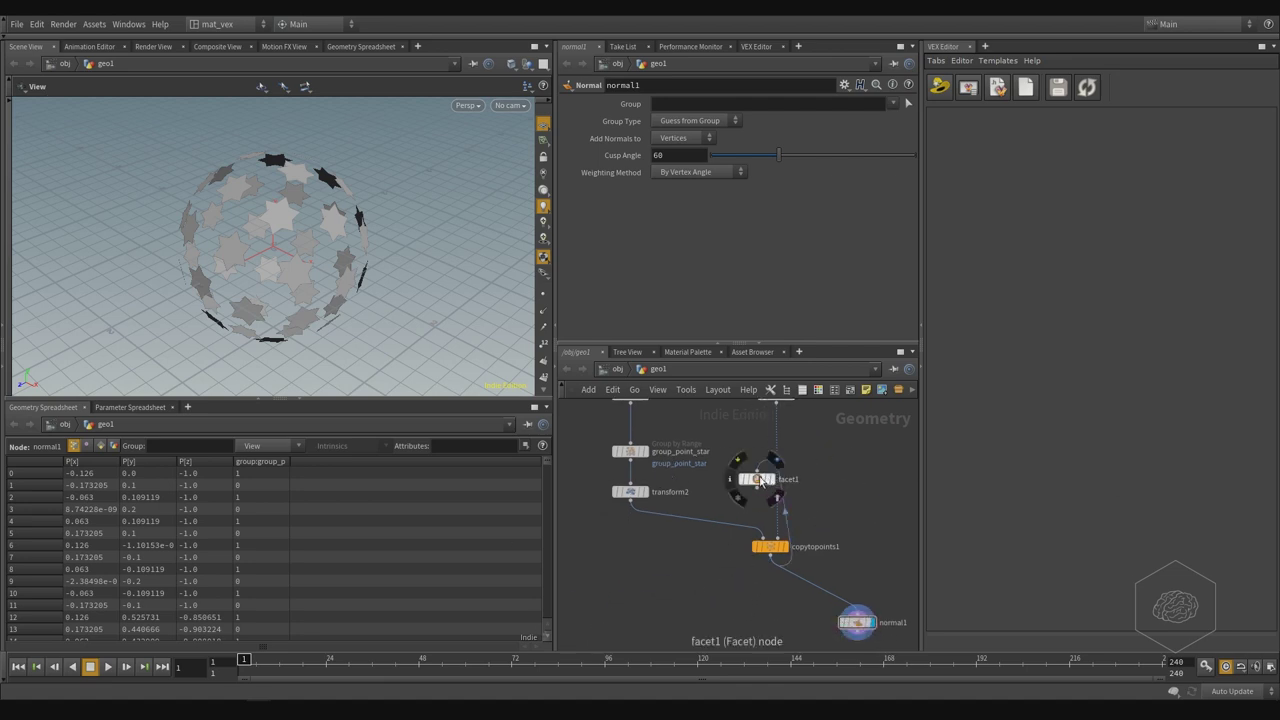
{"action": "left_click_drag", "start_coordinate": [758, 479], "coordinate": [776, 451]}
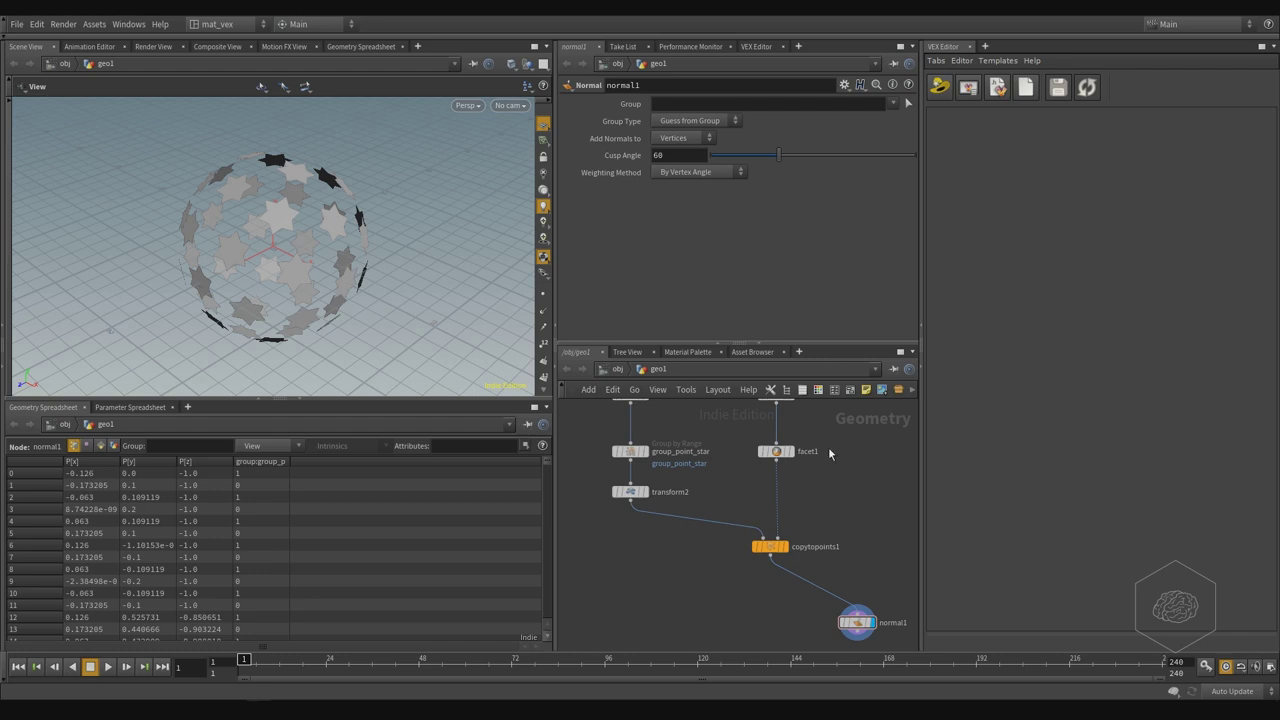
{"action": "scroll", "coordinate": [828, 447], "scroll_direction": "up", "scroll_amount": 2}
{"action": "left_click", "coordinate": [772, 474]}
{"action": "left_click", "coordinate": [755, 473]}
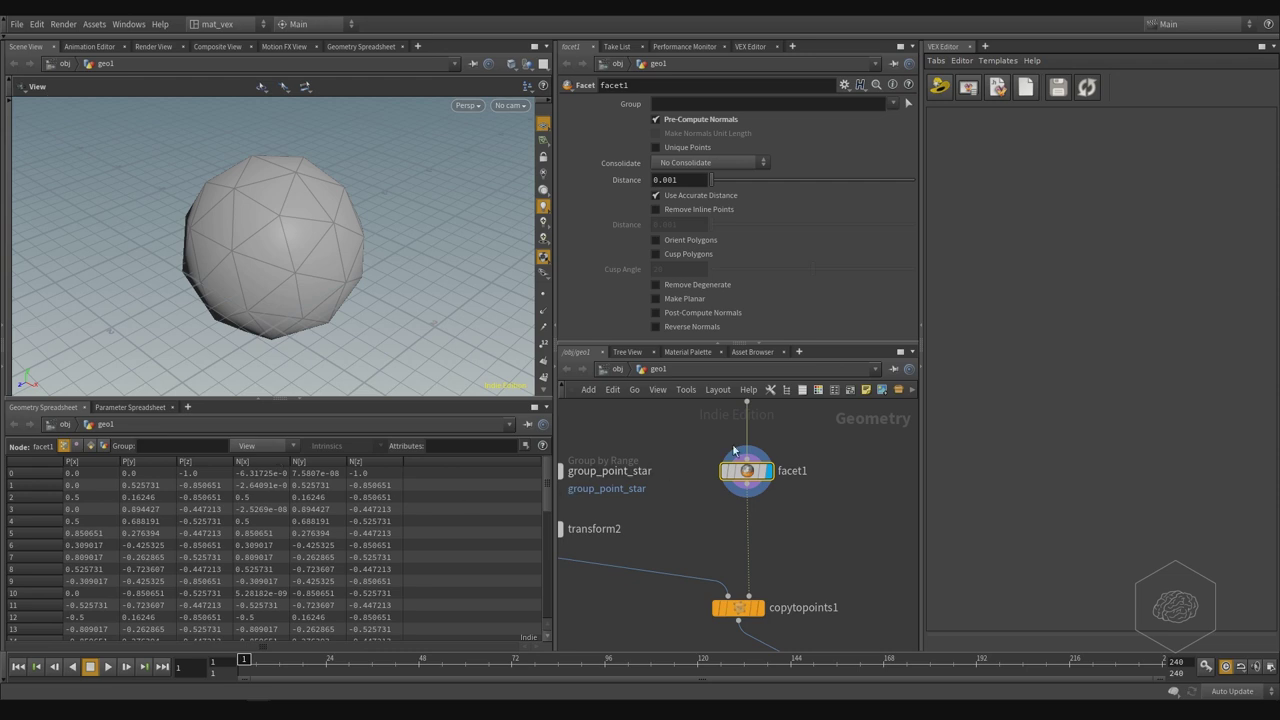
Step: Pin sphere4's info window showing 42 points, 80 polygons and only the P attribute
{"action": "scroll", "coordinate": [729, 502], "scroll_direction": "up", "scroll_amount": 2}
{"action": "middle_click_drag", "start_coordinate": [729, 502], "coordinate": [701, 525]}
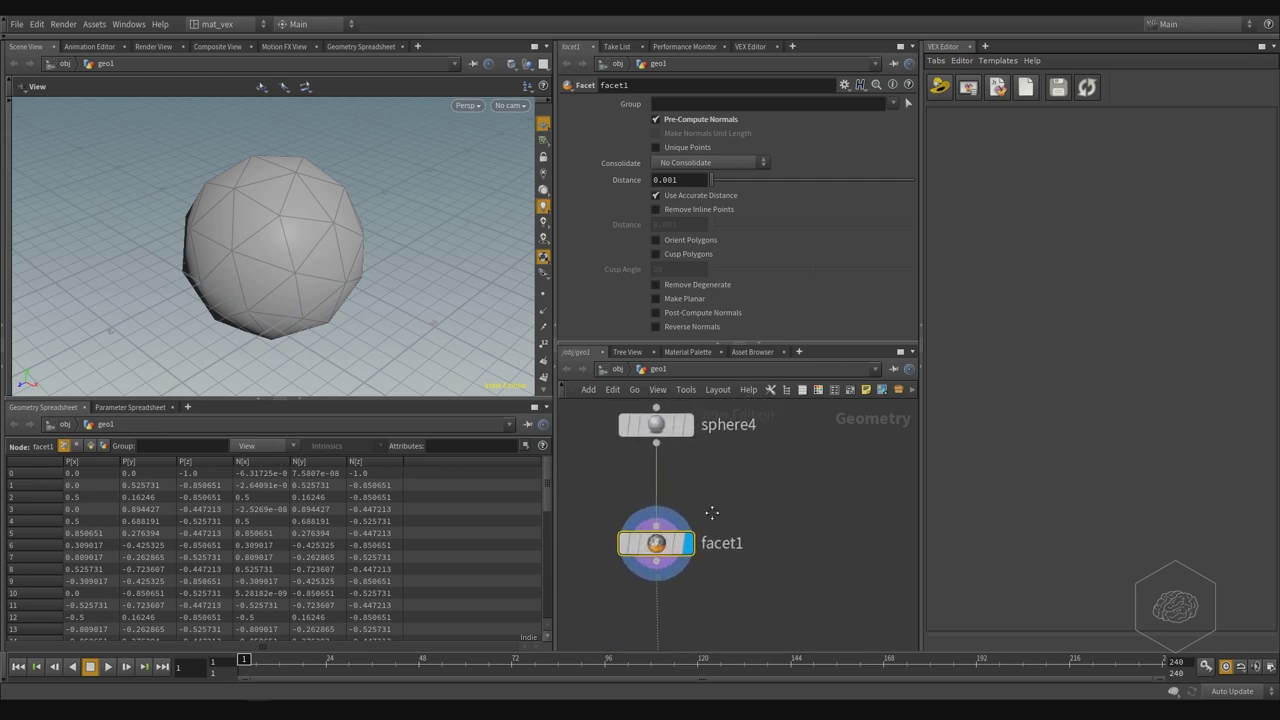
{"action": "middle_click_drag", "start_coordinate": [722, 475], "coordinate": [710, 515]}
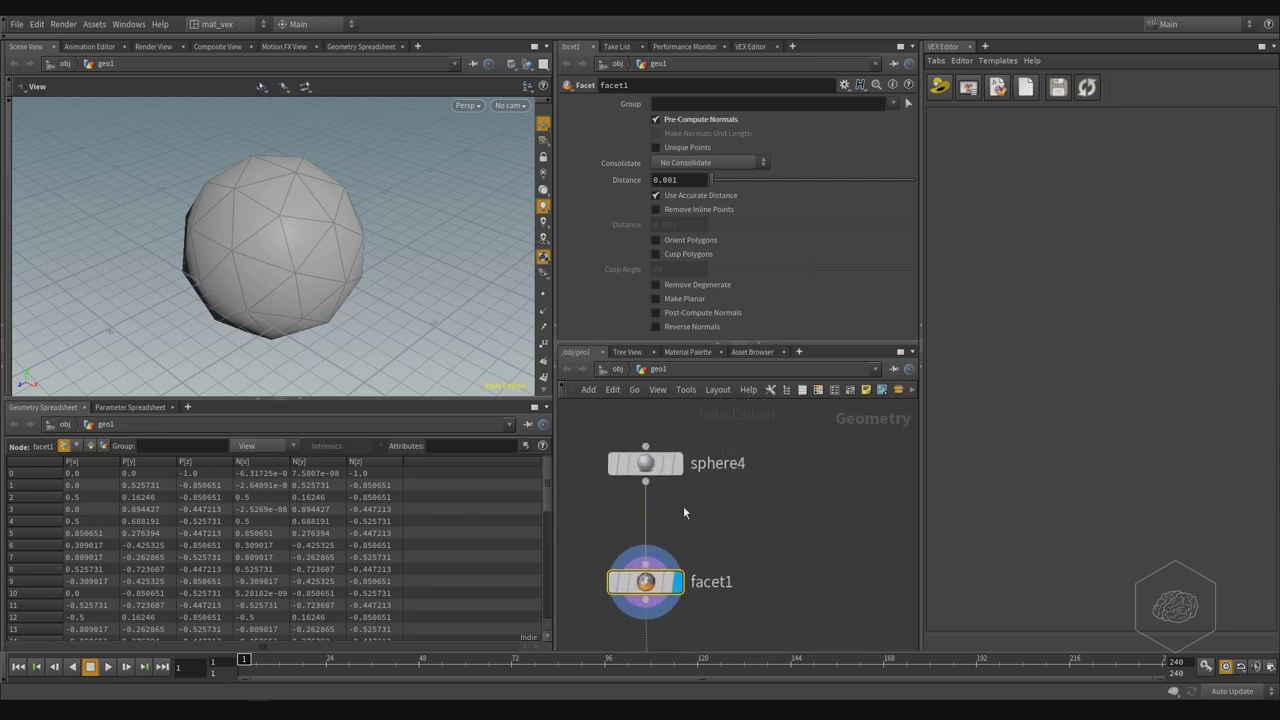
{"action": "middle_click", "coordinate": [651, 463]}
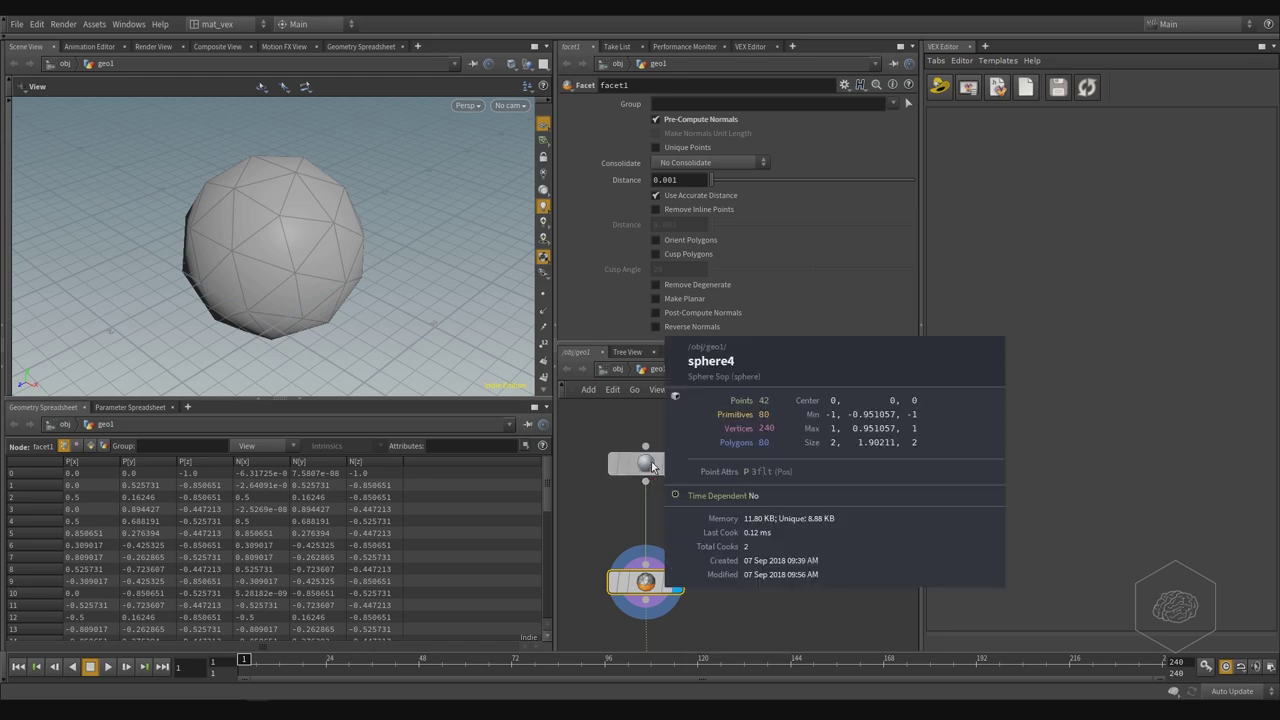
{"action": "left_click", "coordinate": [588, 464]}
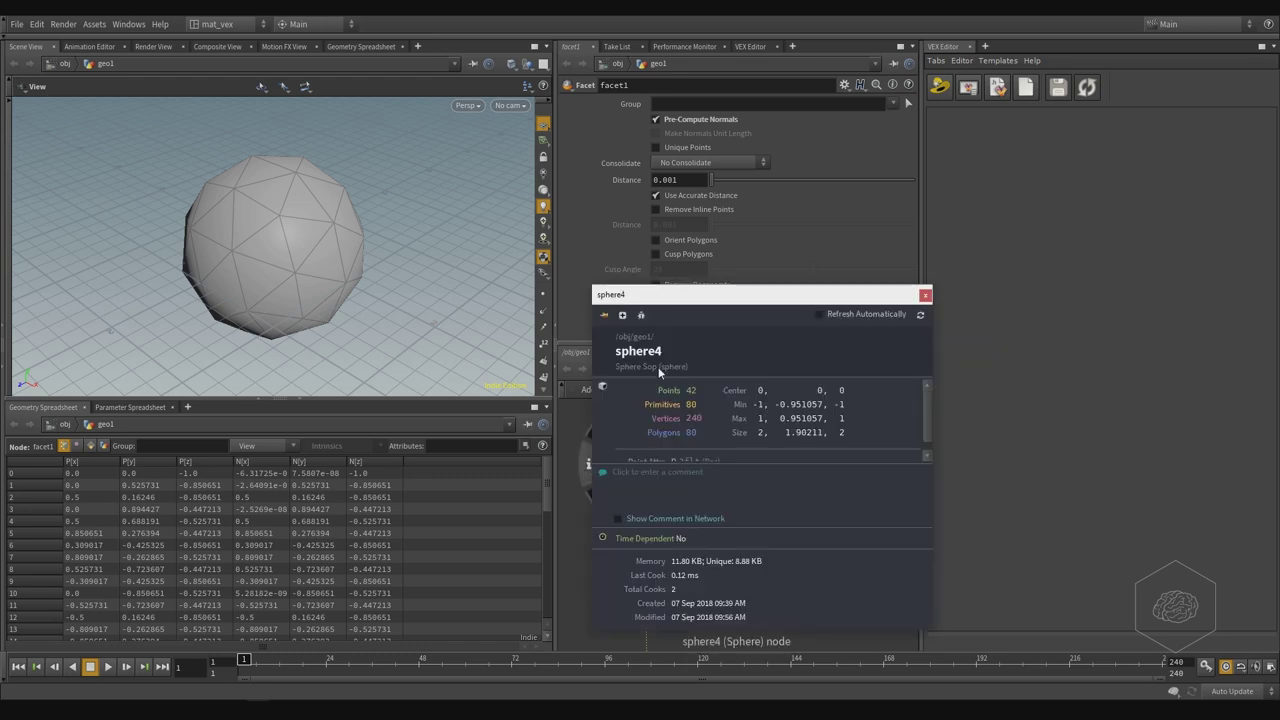
{"action": "left_click", "coordinate": [603, 314]}
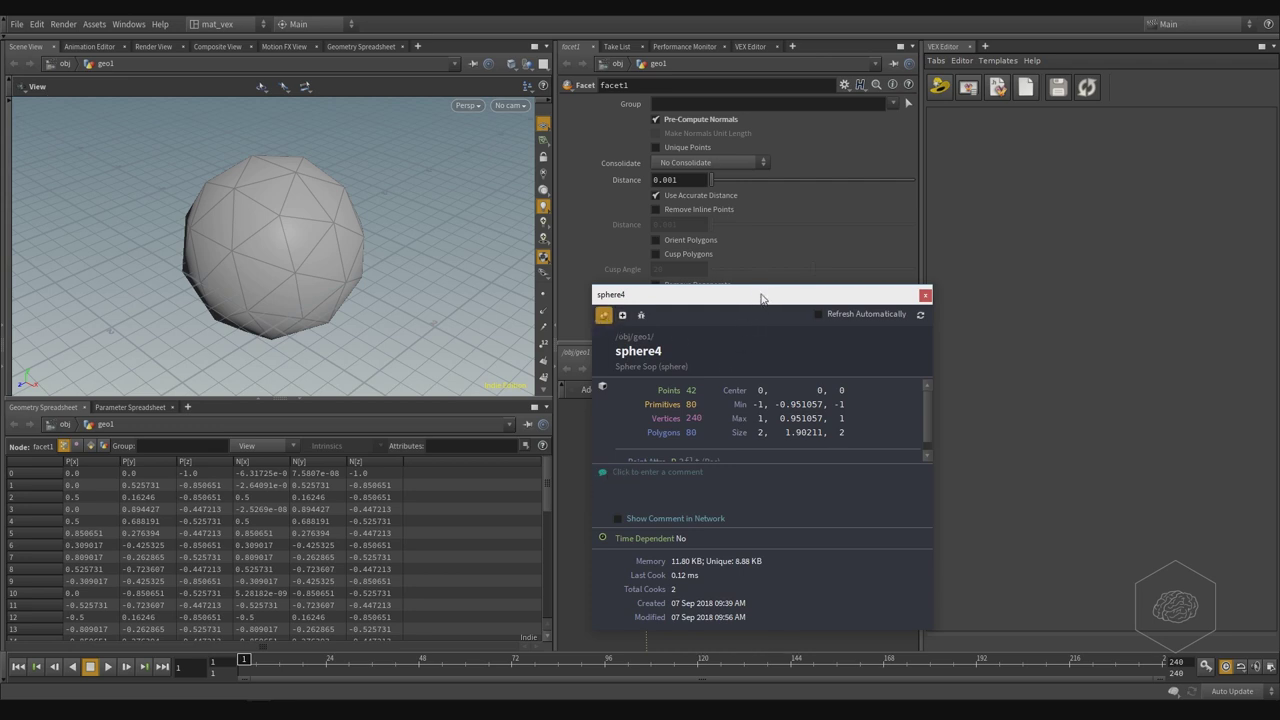
{"action": "left_click_drag", "start_coordinate": [761, 298], "coordinate": [727, 61]}
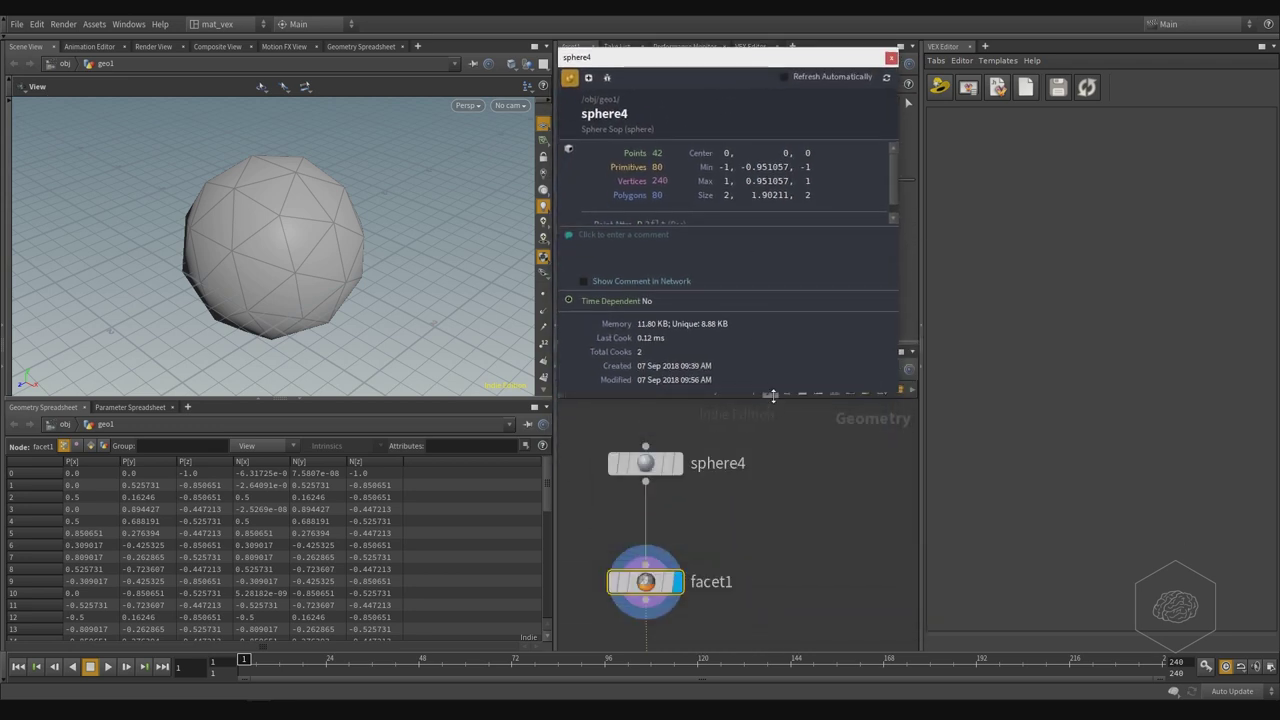
{"action": "left_click_drag", "start_coordinate": [773, 398], "coordinate": [773, 453]}
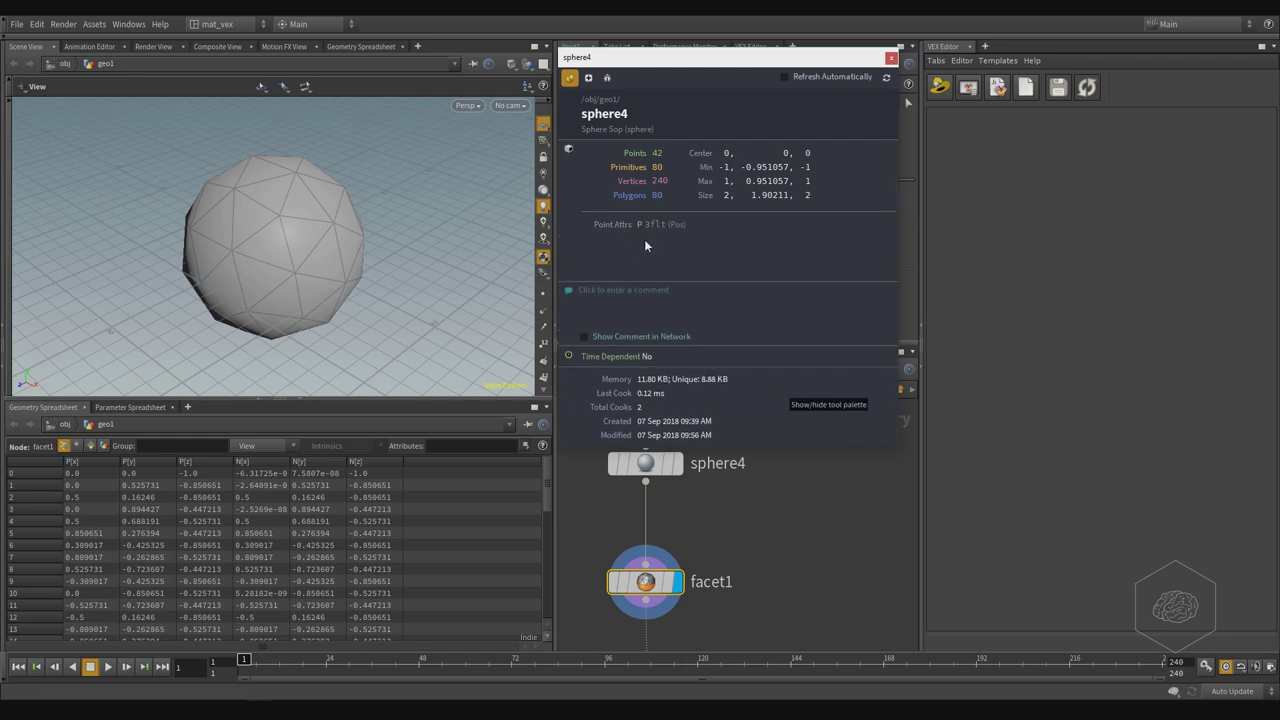
{"action": "mouse_move", "coordinate": [645, 582]}
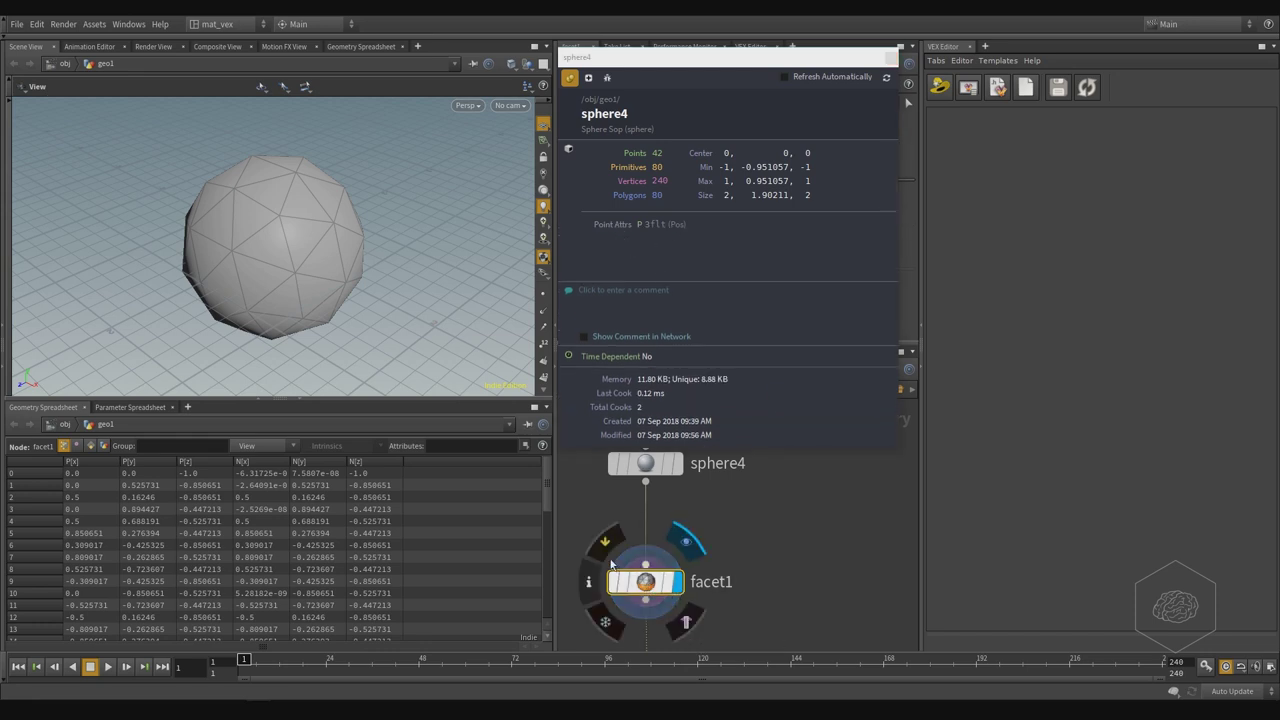
Step: Open facet1's info window beside sphere4's, showing both N and P point attributes
{"action": "left_click", "coordinate": [590, 582]}
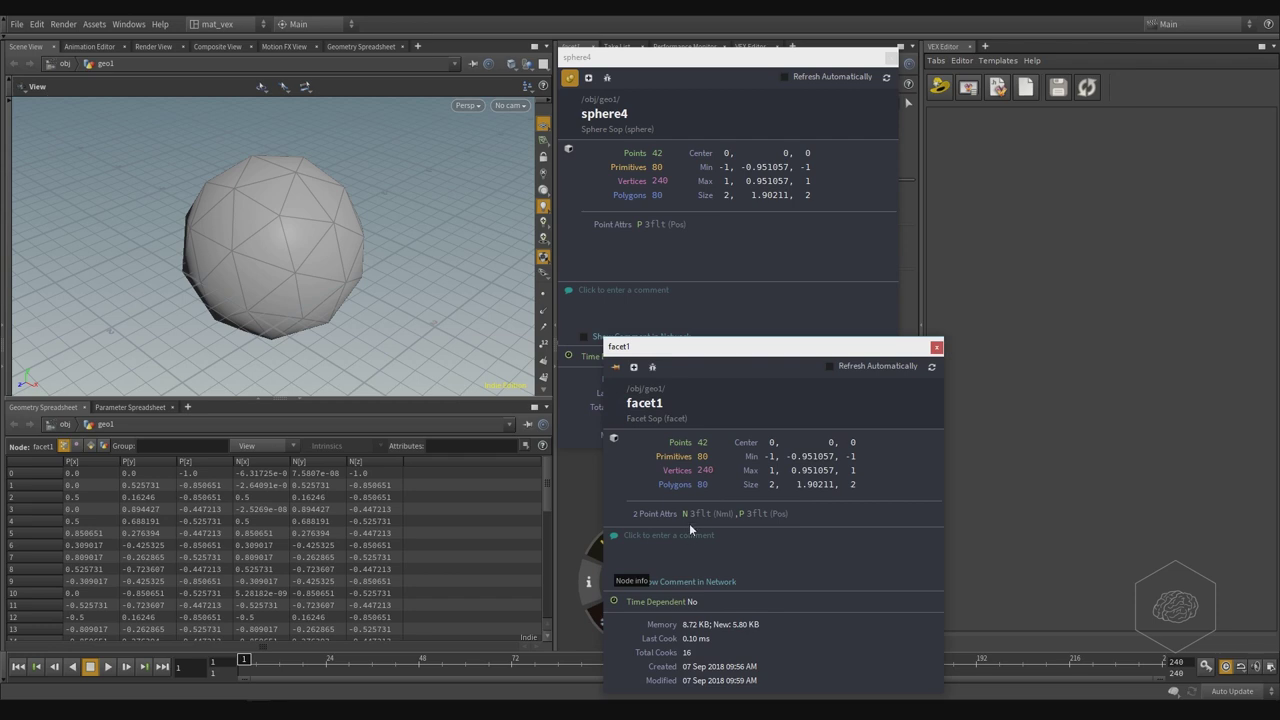
{"action": "left_click_drag", "start_coordinate": [708, 350], "coordinate": [997, 93]}
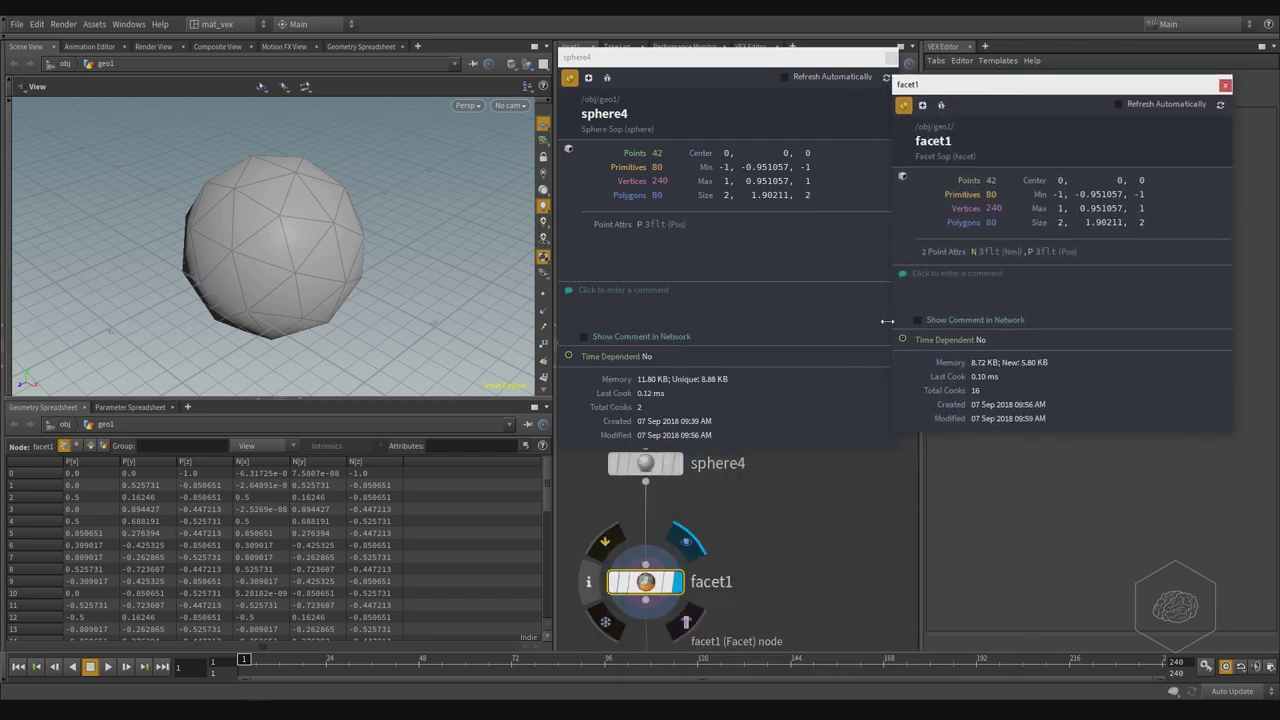
{"action": "left_click_drag", "start_coordinate": [960, 84], "coordinate": [977, 56]}
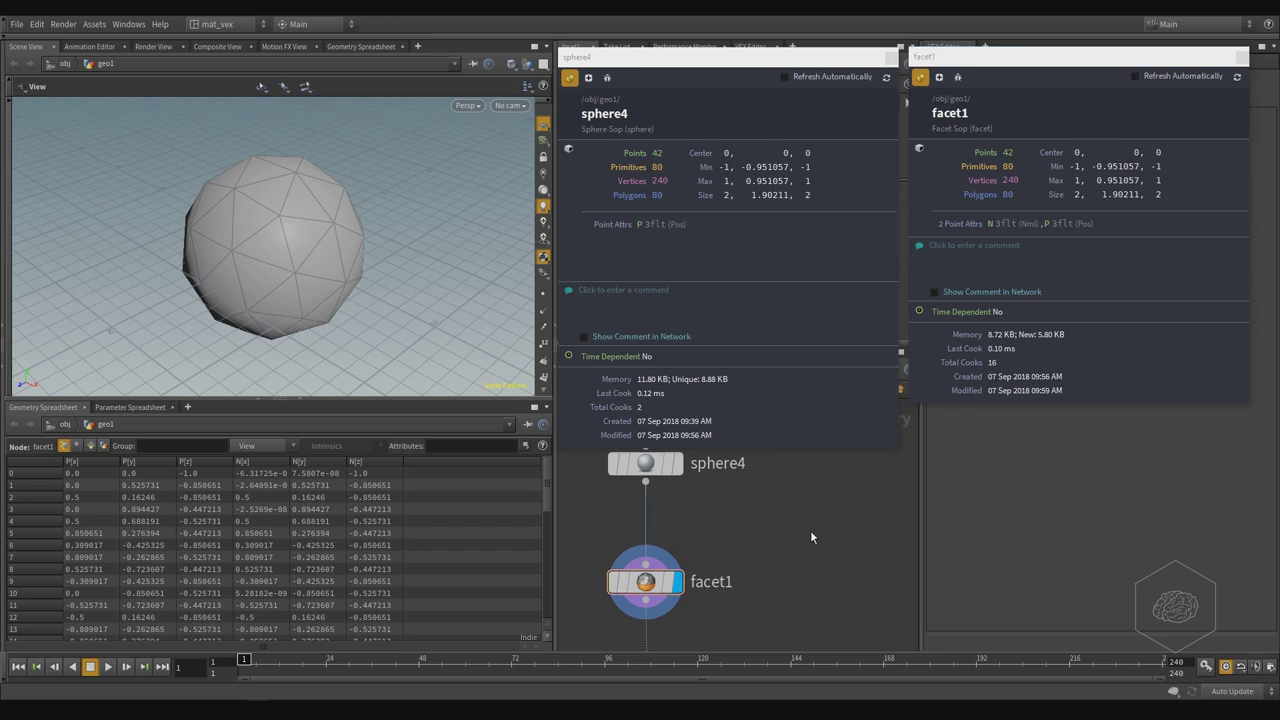
Step: Drop a Color node (color1) onto the sphere4–facet1 wire, giving every point Cd 1.0
{"action": "key", "text": "Tab"}
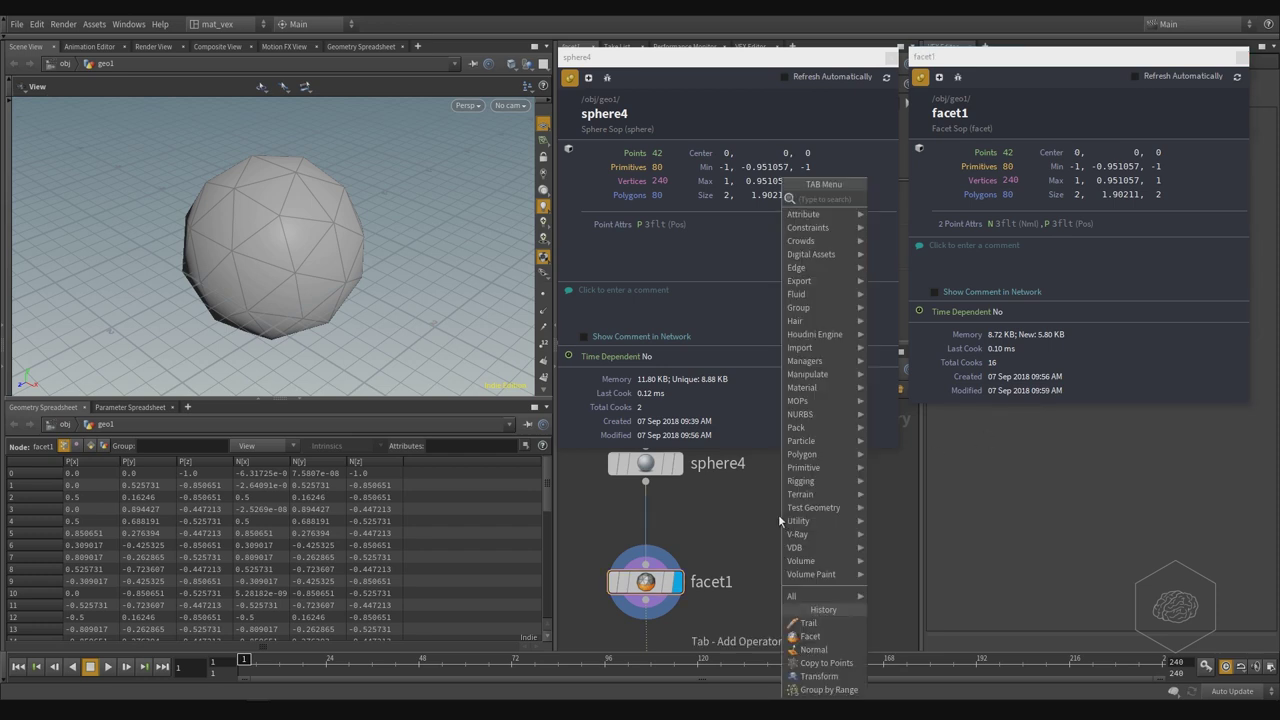
{"action": "type", "text": "wrangle"}
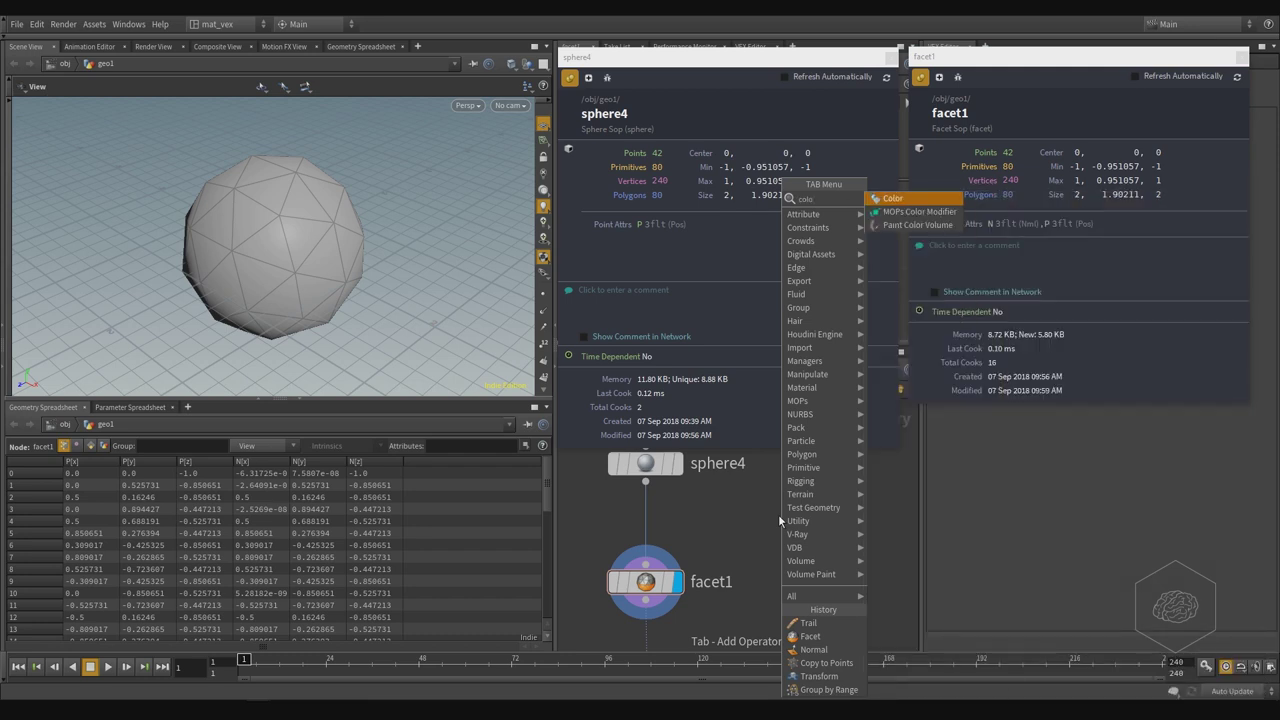
{"action": "key", "text": "Return"}
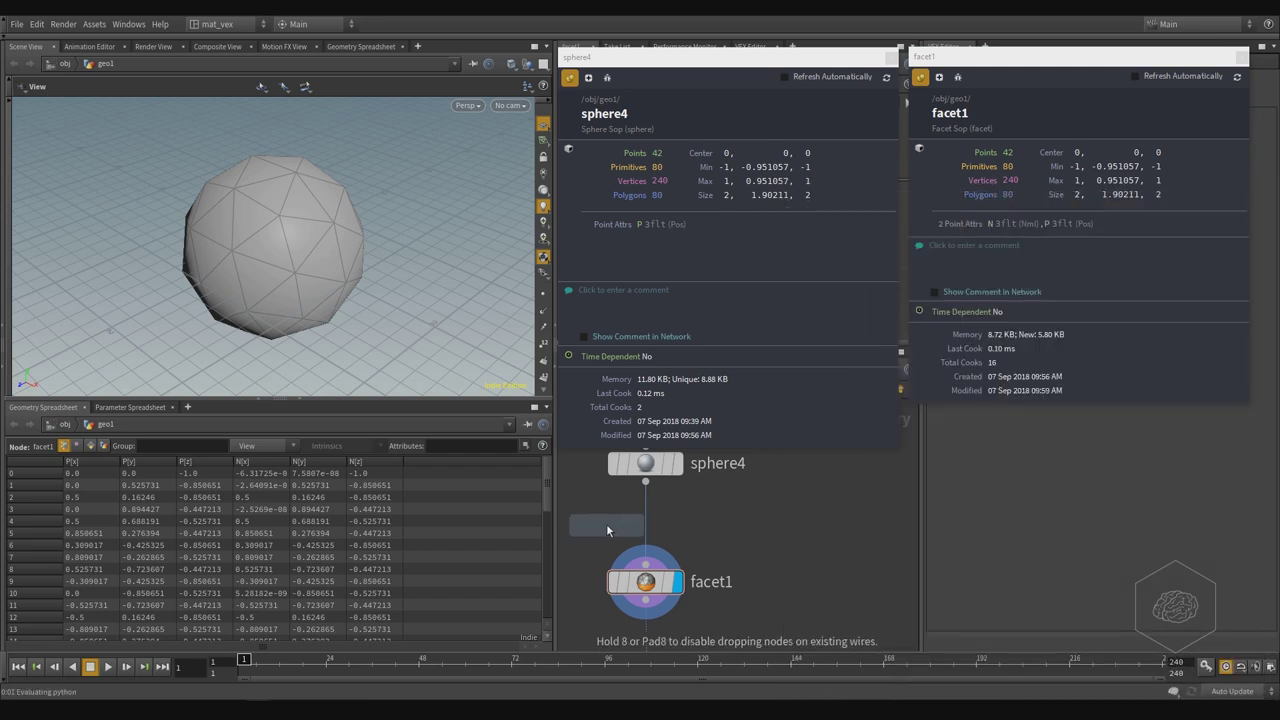
{"action": "left_click", "coordinate": [645, 522]}
{"action": "left_click_drag", "start_coordinate": [645, 522], "coordinate": [652, 545]}
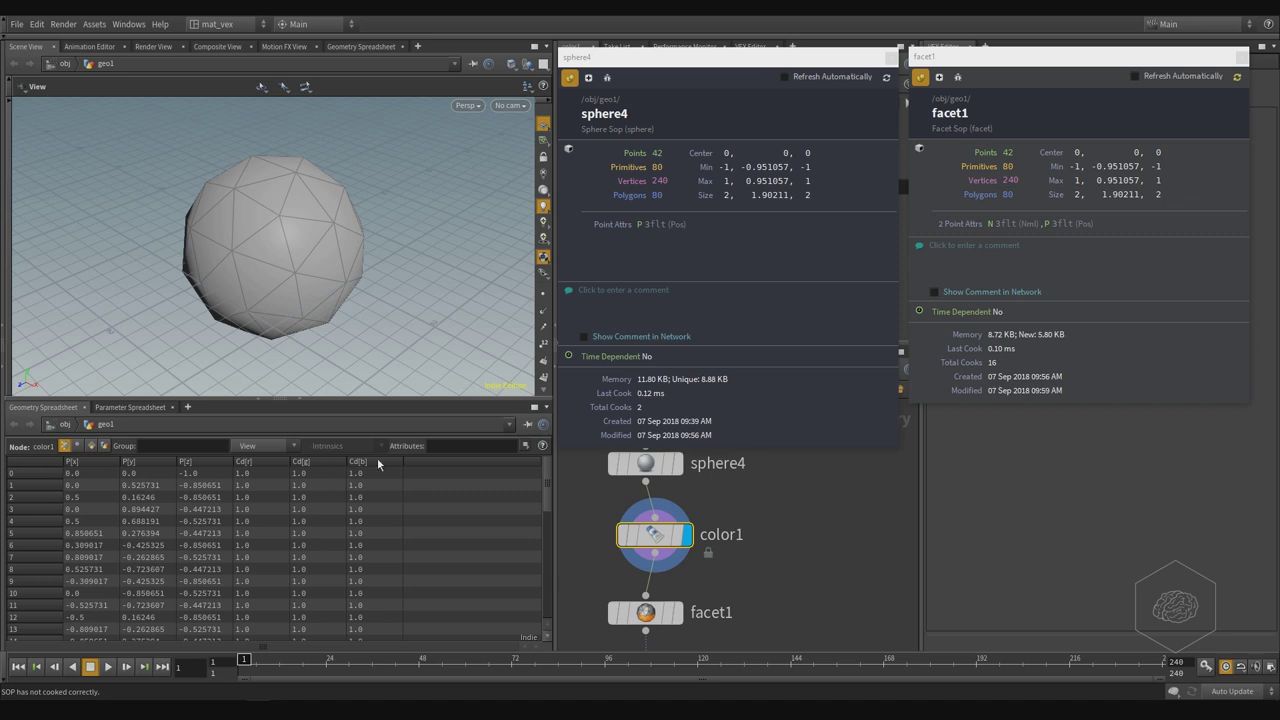
{"action": "mouse_move", "coordinate": [654, 535]}
{"action": "left_click_drag", "start_coordinate": [661, 540], "coordinate": [669, 508]}
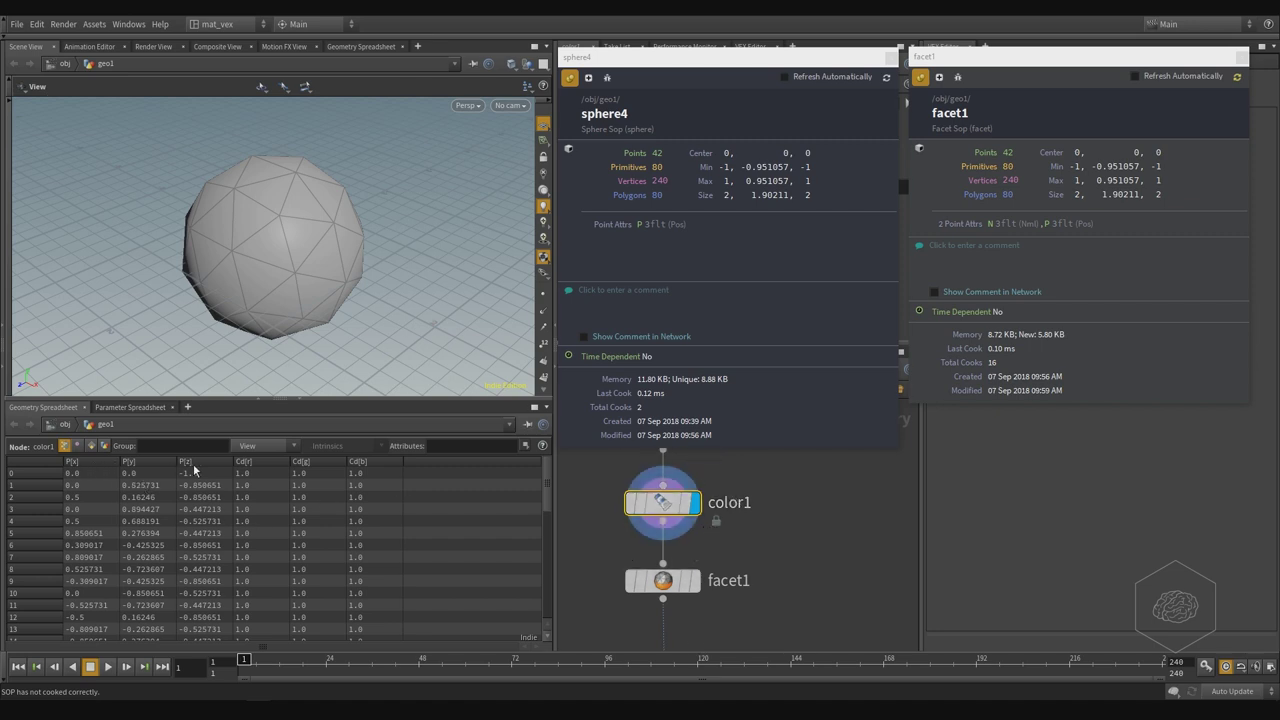
{"action": "middle_click_drag", "start_coordinate": [700, 480], "coordinate": [700, 536]}
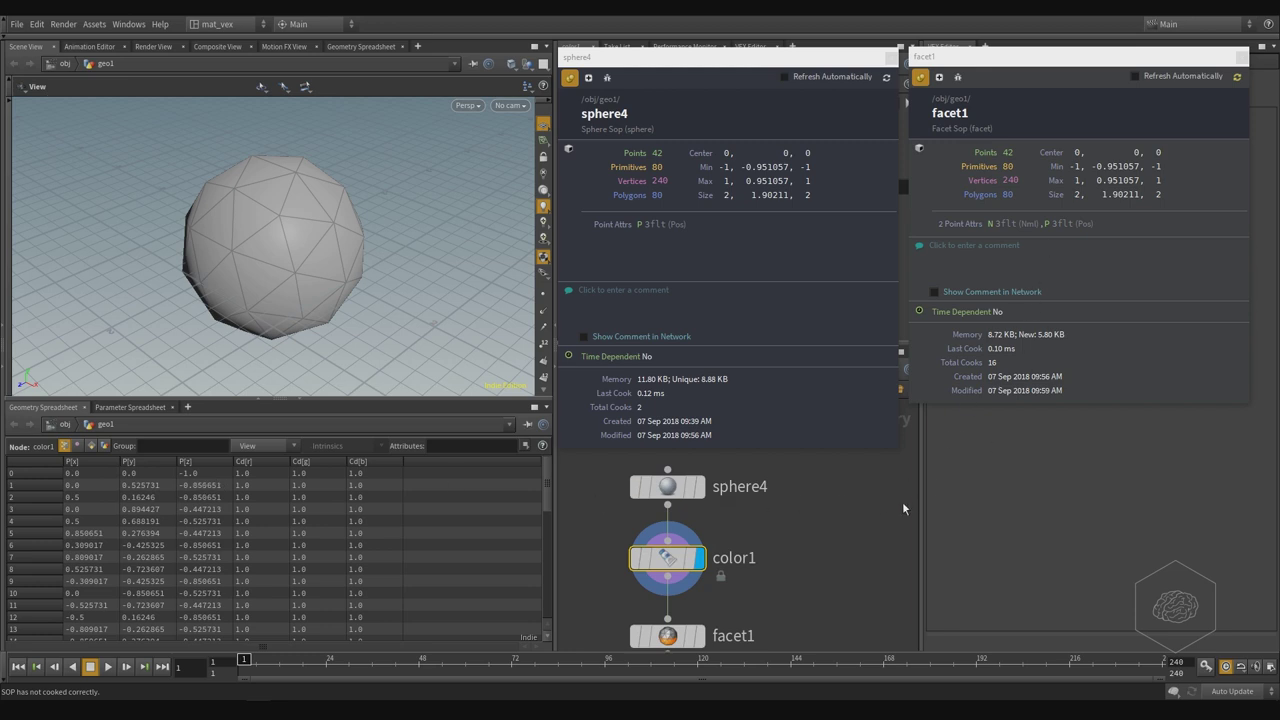
{"action": "mouse_move", "coordinate": [1022, 222]}
{"action": "left_mouse_down"}
{"action": "mouse_move", "coordinate": [1094, 458]}
{"action": "mouse_move", "coordinate": [1088, 443]}
{"action": "left_mouse_up"}
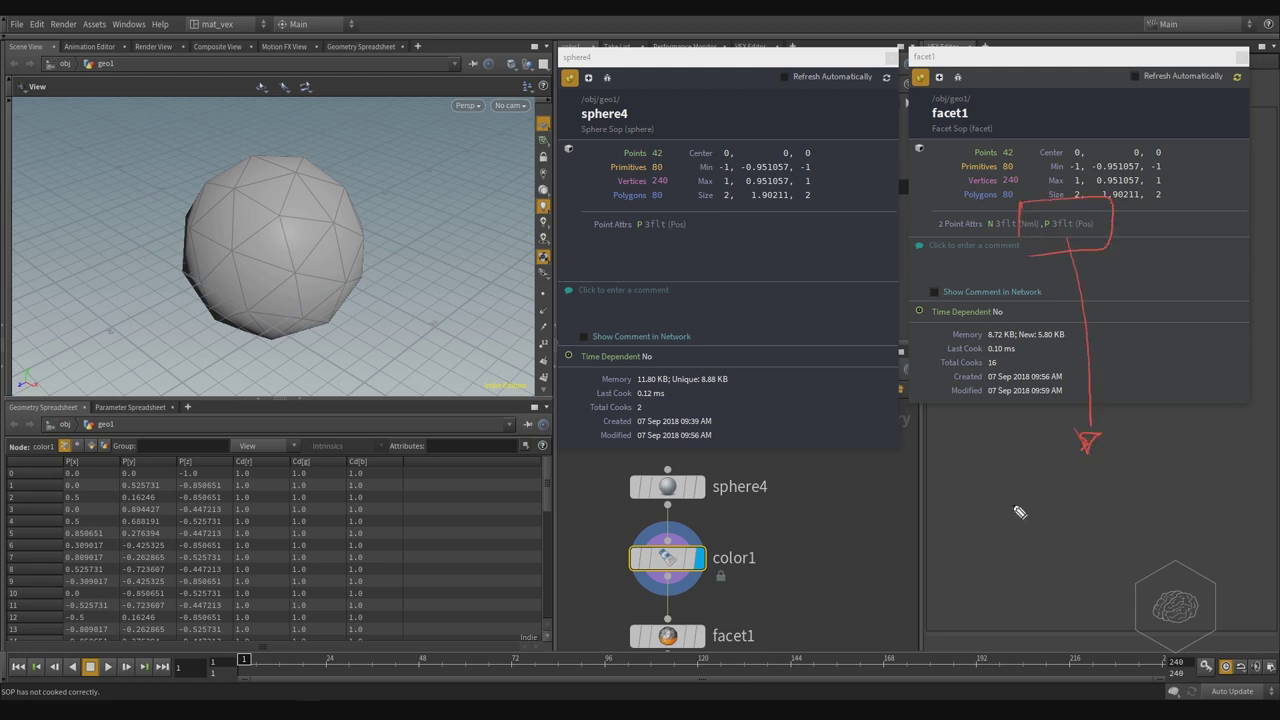
{"action": "left_click_drag", "start_coordinate": [965, 463], "coordinate": [966, 506]}
{"action": "mouse_move", "coordinate": [966, 466]}
{"action": "left_mouse_down"}
{"action": "mouse_move", "coordinate": [970, 488]}
{"action": "mouse_move", "coordinate": [1020, 509]}
{"action": "left_mouse_up"}
{"action": "left_click", "coordinate": [984, 505]}
{"action": "mouse_move", "coordinate": [1020, 485]}
{"action": "left_mouse_down"}
{"action": "mouse_move", "coordinate": [1003, 506]}
{"action": "mouse_move", "coordinate": [1047, 489]}
{"action": "left_mouse_up"}
{"action": "left_click_drag", "start_coordinate": [1036, 500], "coordinate": [1074, 500]}
{"action": "mouse_move", "coordinate": [1074, 478]}
{"action": "left_mouse_down"}
{"action": "mouse_move", "coordinate": [1078, 494]}
{"action": "mouse_move", "coordinate": [1180, 490]}
{"action": "mouse_move", "coordinate": [1204, 508]}
{"action": "left_mouse_up"}
{"action": "left_click_drag", "start_coordinate": [964, 528], "coordinate": [966, 568]}
{"action": "mouse_move", "coordinate": [966, 526]}
{"action": "left_mouse_down"}
{"action": "mouse_move", "coordinate": [970, 548]}
{"action": "mouse_move", "coordinate": [1006, 576]}
{"action": "mouse_move", "coordinate": [1051, 547]}
{"action": "left_mouse_up"}
{"action": "left_click", "coordinate": [991, 557]}
{"action": "mouse_move", "coordinate": [1043, 554]}
{"action": "left_mouse_down"}
{"action": "mouse_move", "coordinate": [1205, 545]}
{"action": "mouse_move", "coordinate": [1202, 574]}
{"action": "left_mouse_up"}
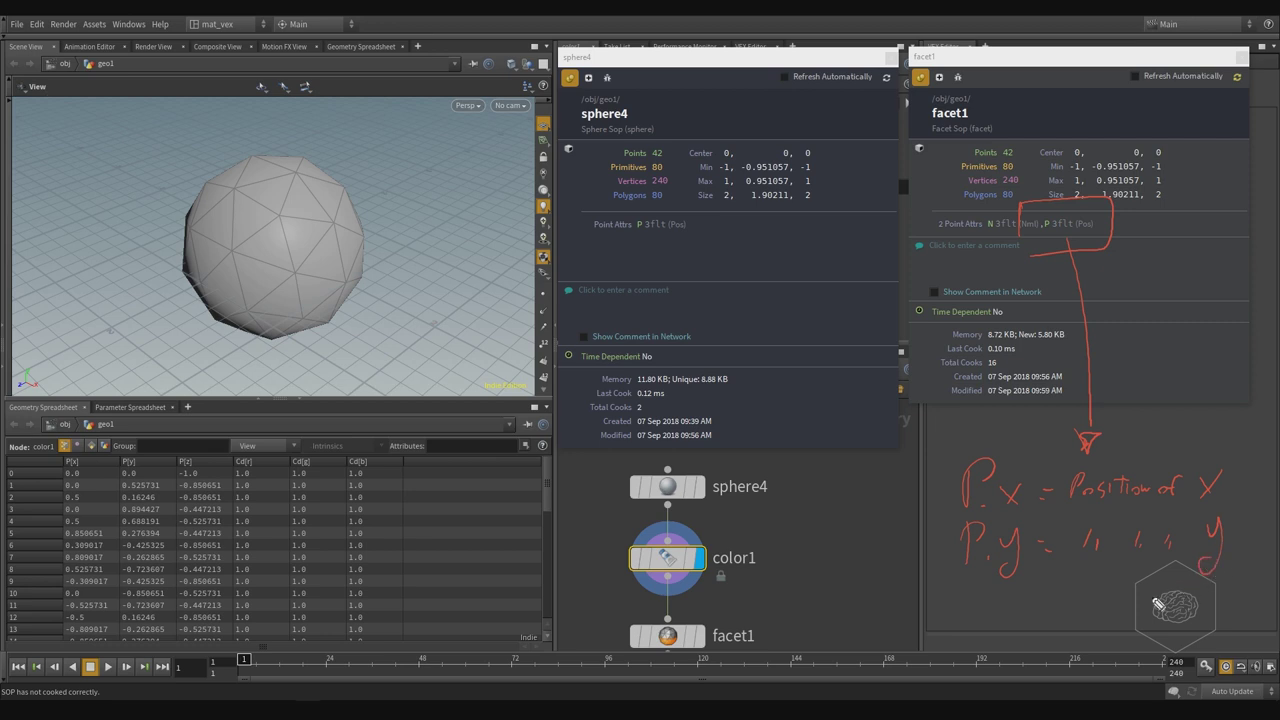
{"action": "left_click_drag", "start_coordinate": [961, 590], "coordinate": [957, 636]}
{"action": "mouse_move", "coordinate": [961, 592]}
{"action": "left_mouse_down"}
{"action": "mouse_move", "coordinate": [1020, 630]}
{"action": "mouse_move", "coordinate": [1042, 608]}
{"action": "left_mouse_up"}
{"action": "left_click", "coordinate": [985, 624]}
{"action": "left_click_drag", "start_coordinate": [1022, 622], "coordinate": [1200, 622]}
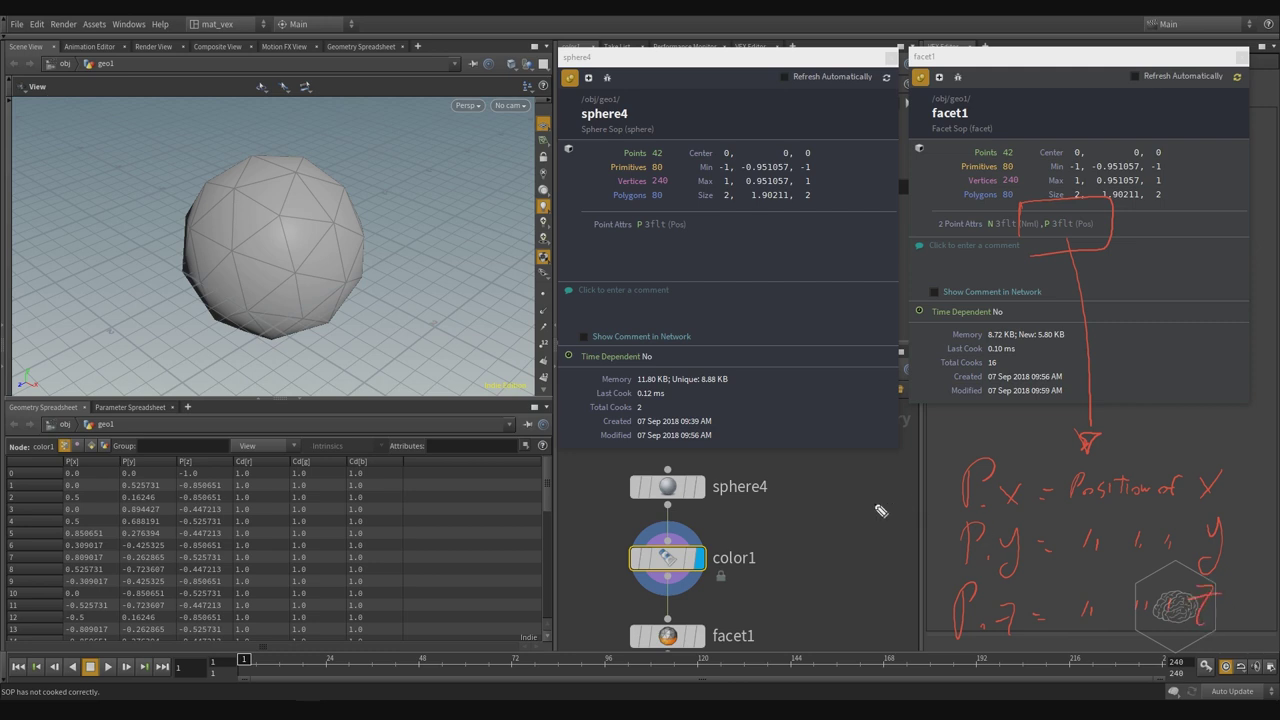
{"action": "left_click_drag", "start_coordinate": [836, 511], "coordinate": [914, 507]}
{"action": "left_click_drag", "start_coordinate": [819, 592], "coordinate": [888, 575]}
{"action": "left_click_drag", "start_coordinate": [908, 551], "coordinate": [912, 573]}
{"action": "mouse_move", "coordinate": [834, 645]}
{"action": "left_mouse_down"}
{"action": "mouse_move", "coordinate": [912, 614]}
{"action": "mouse_move", "coordinate": [926, 628]}
{"action": "left_mouse_up"}
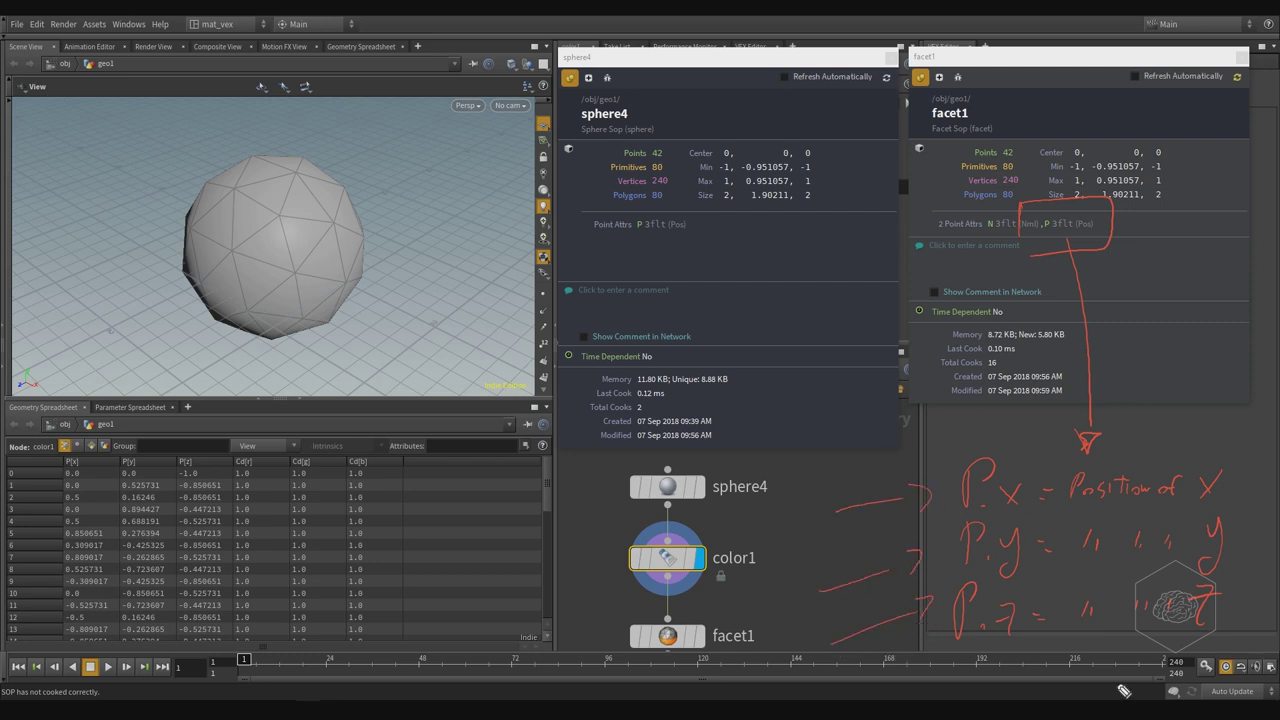
{"action": "mouse_move", "coordinate": [914, 640]}
{"action": "left_mouse_down"}
{"action": "mouse_move", "coordinate": [912, 522]}
{"action": "mouse_move", "coordinate": [1266, 462]}
{"action": "mouse_move", "coordinate": [1020, 642]}
{"action": "mouse_move", "coordinate": [925, 613]}
{"action": "left_mouse_up"}
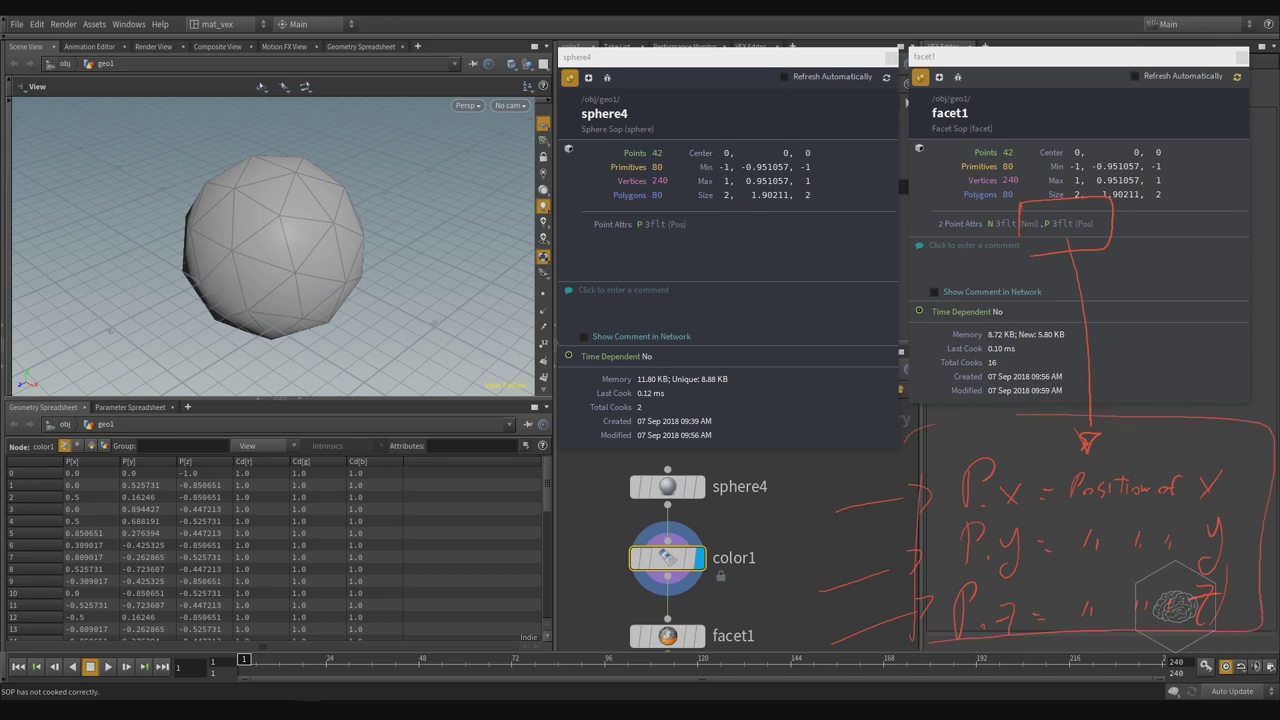
{"action": "key", "text": "Escape"}
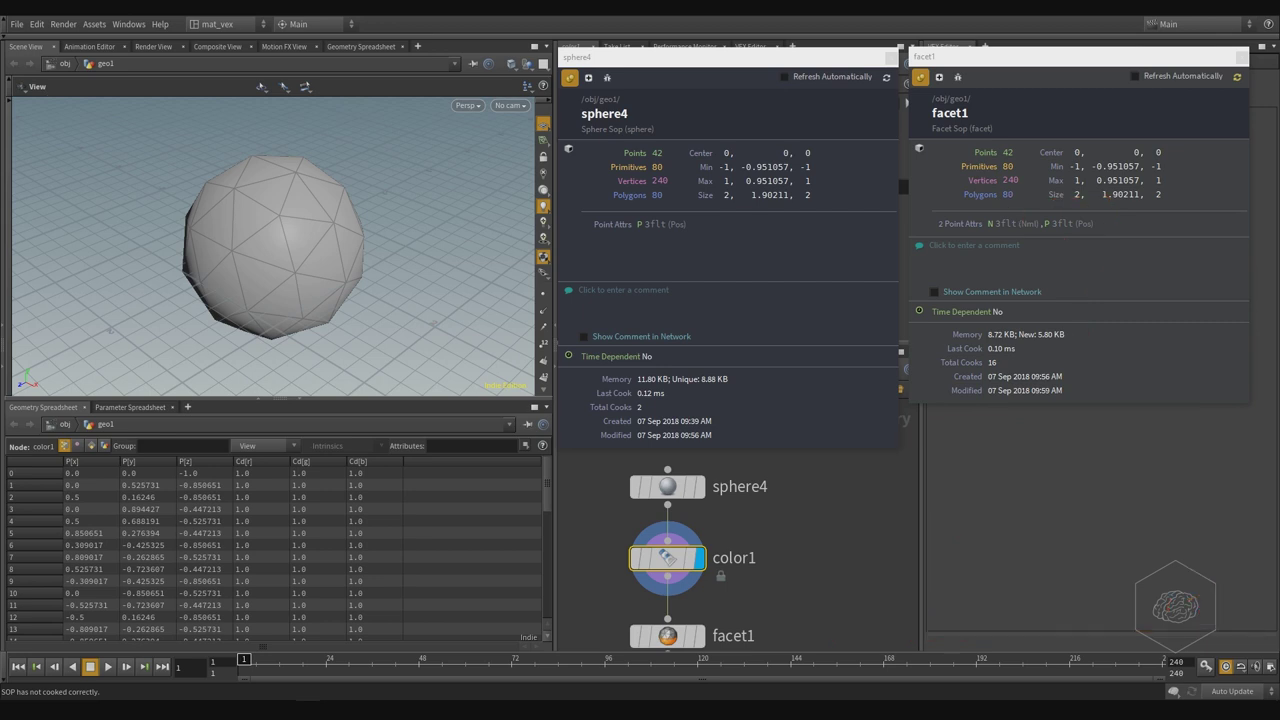
{"action": "mouse_move", "coordinate": [826, 545]}
{"action": "left_mouse_down"}
{"action": "mouse_move", "coordinate": [862, 546]}
{"action": "mouse_move", "coordinate": [912, 490]}
{"action": "mouse_move", "coordinate": [884, 530]}
{"action": "mouse_move", "coordinate": [934, 550]}
{"action": "mouse_move", "coordinate": [916, 550]}
{"action": "left_mouse_up"}
{"action": "left_click", "coordinate": [920, 543]}
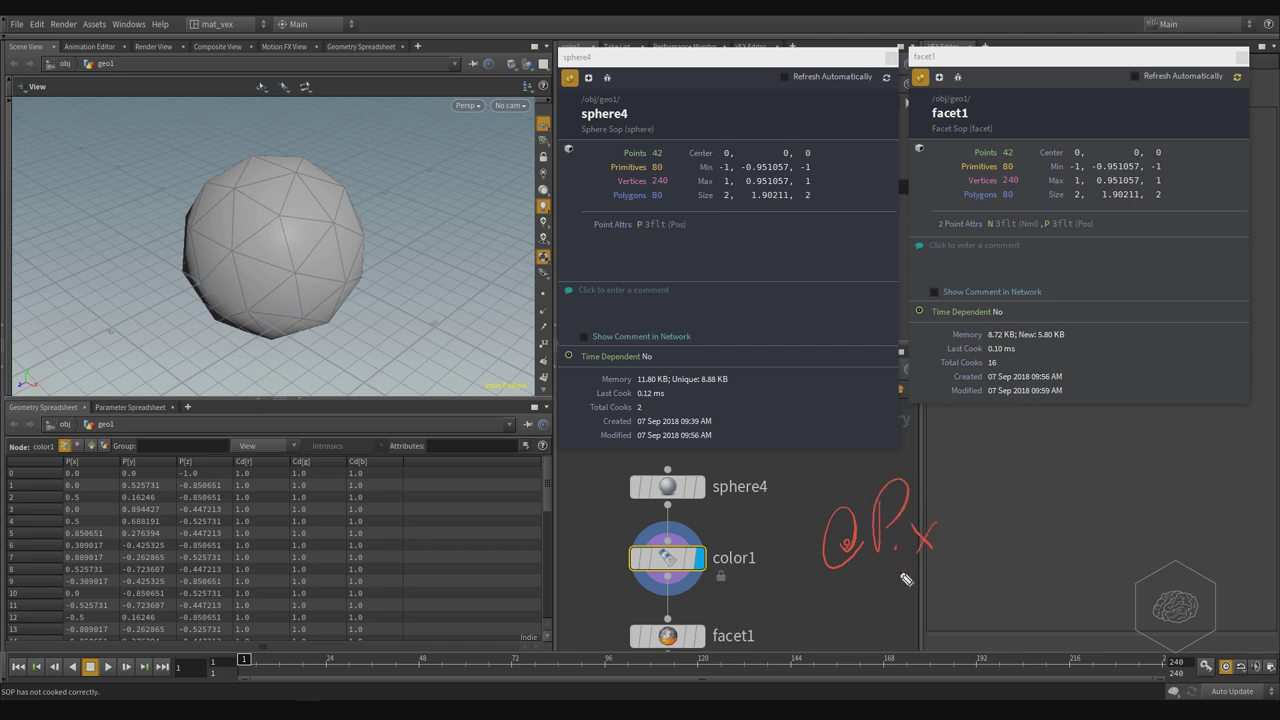
{"action": "mouse_move", "coordinate": [816, 578]}
{"action": "left_mouse_down"}
{"action": "mouse_move", "coordinate": [837, 600]}
{"action": "mouse_move", "coordinate": [959, 558]}
{"action": "left_mouse_up"}
{"action": "key", "text": "e"}
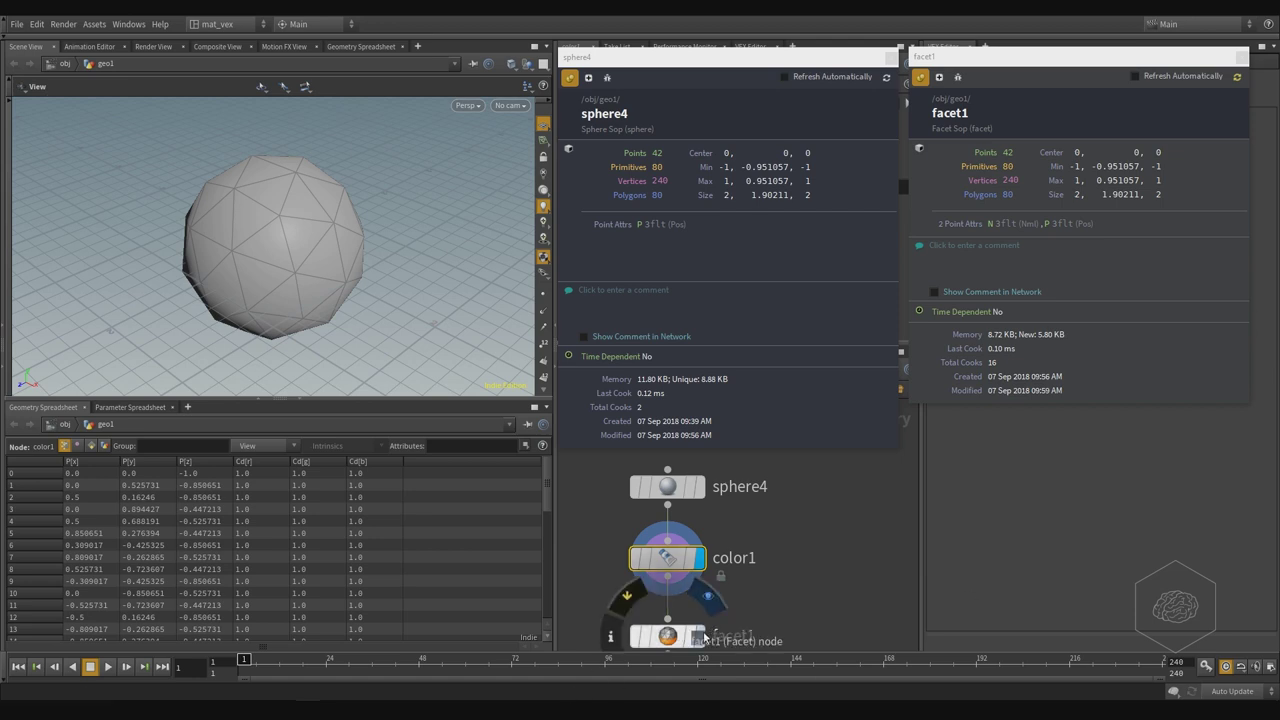
Step: Show facet1's points in the spreadsheet and circle its N[x], N[y], N[z] columns
{"action": "left_click", "coordinate": [678, 640]}
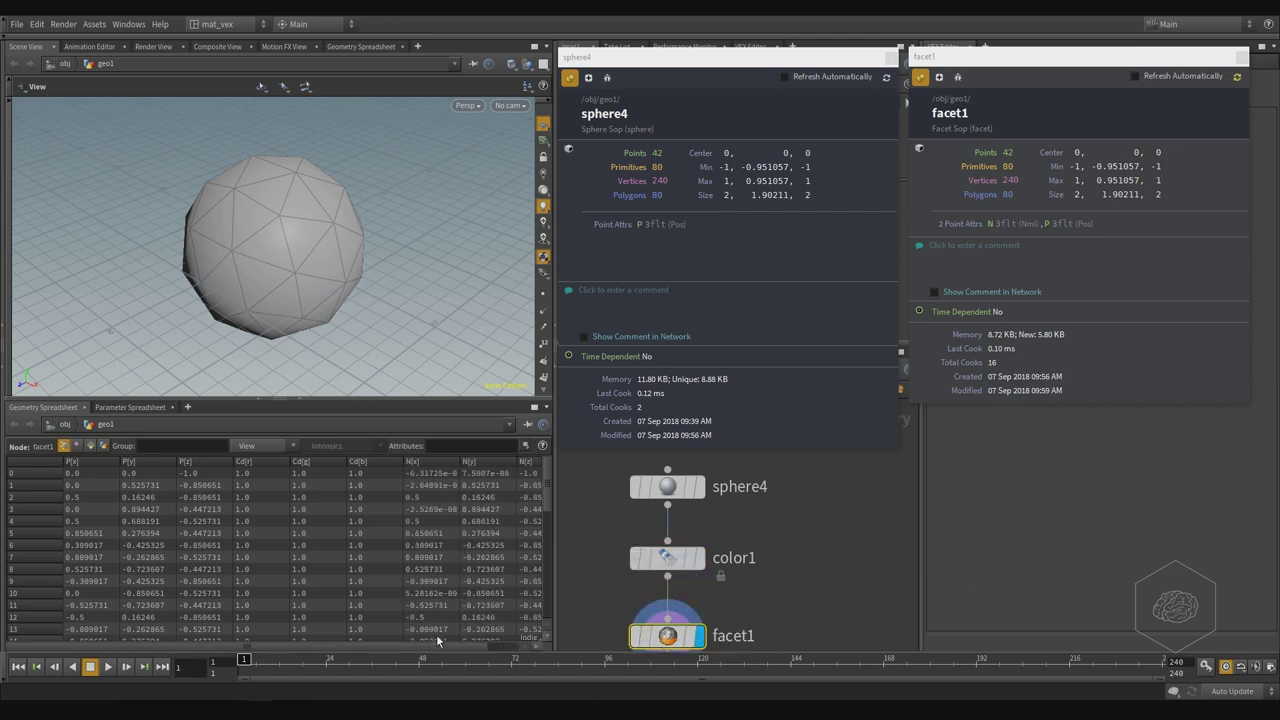
{"action": "scroll", "coordinate": [437, 636], "scroll_direction": "right", "scroll_amount": 2}
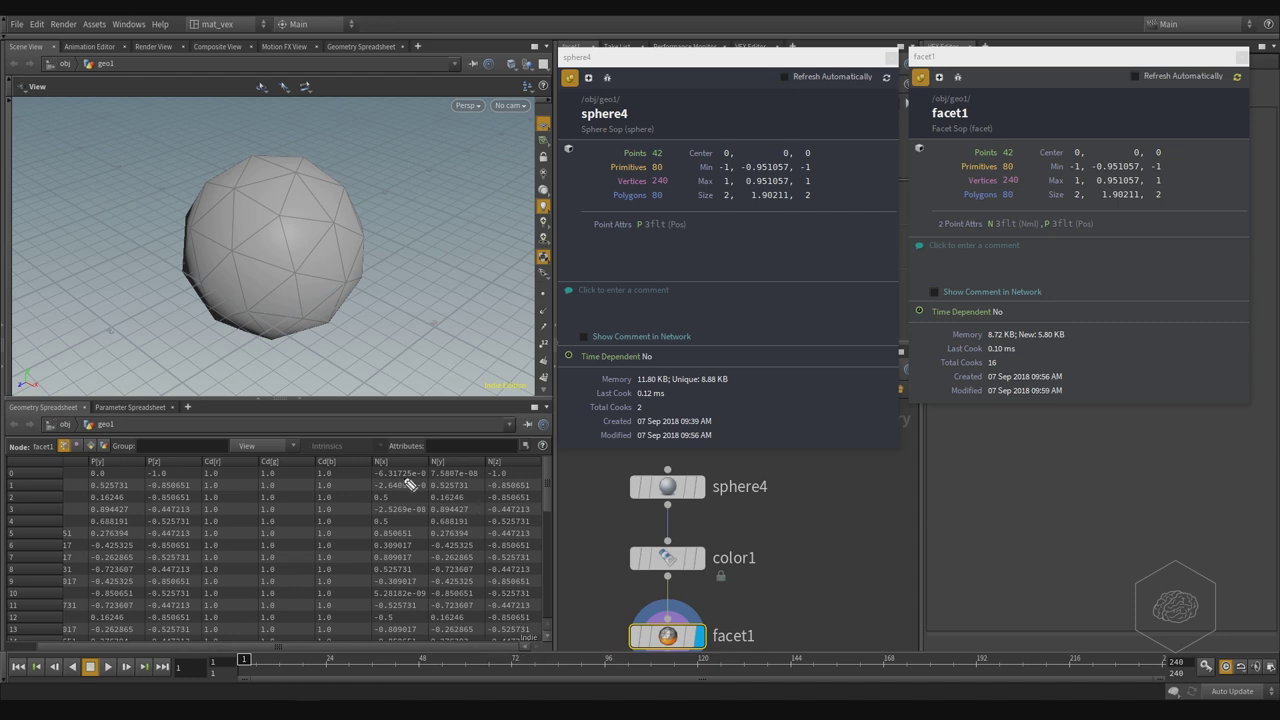
{"action": "left_click_drag", "start_coordinate": [352, 496], "coordinate": [352, 520]}
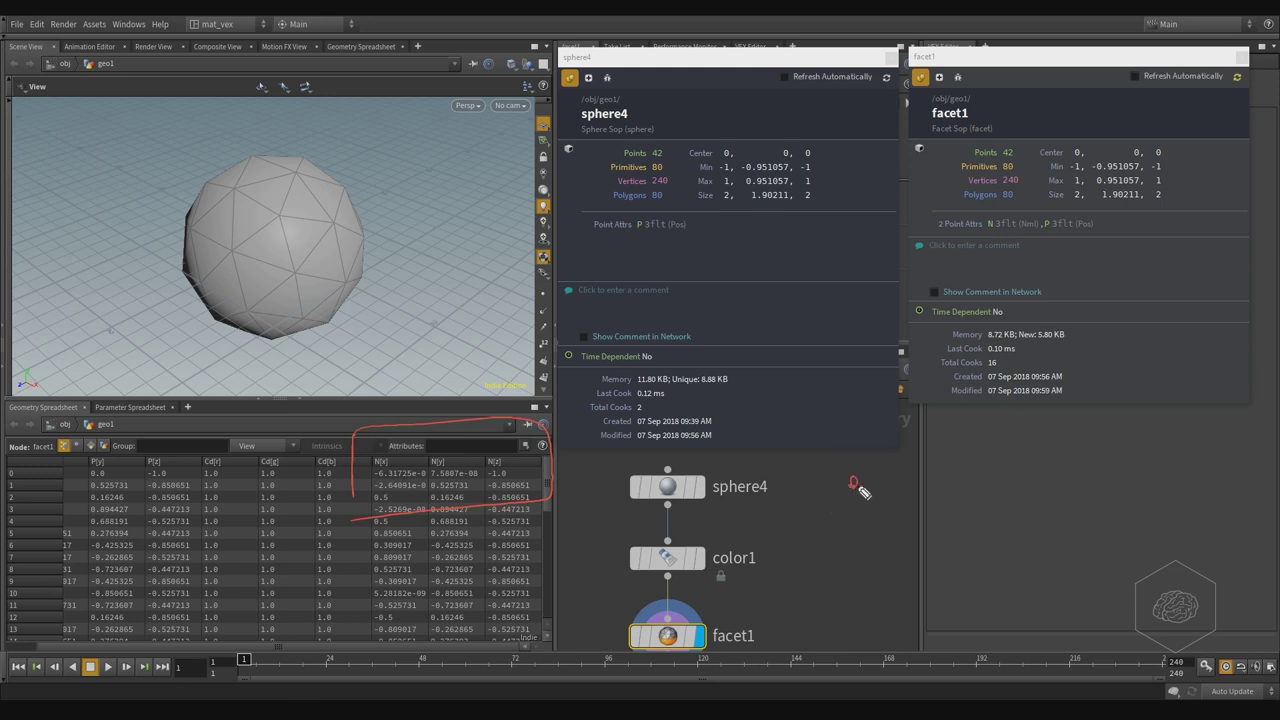
Step: Annotate @N.x, @N.y and @N.z, bracing them together as @N
{"action": "mouse_move", "coordinate": [852, 482]}
{"action": "left_mouse_down"}
{"action": "mouse_move", "coordinate": [885, 467]}
{"action": "mouse_move", "coordinate": [914, 488]}
{"action": "left_mouse_up"}
{"action": "left_click", "coordinate": [893, 486]}
{"action": "mouse_move", "coordinate": [914, 469]}
{"action": "left_mouse_down"}
{"action": "mouse_move", "coordinate": [856, 524]}
{"action": "mouse_move", "coordinate": [914, 520]}
{"action": "mouse_move", "coordinate": [912, 540]}
{"action": "left_mouse_up"}
{"action": "left_click", "coordinate": [893, 520]}
{"action": "mouse_move", "coordinate": [845, 570]}
{"action": "left_mouse_down"}
{"action": "mouse_move", "coordinate": [896, 552]}
{"action": "mouse_move", "coordinate": [916, 573]}
{"action": "left_mouse_up"}
{"action": "left_click", "coordinate": [904, 573]}
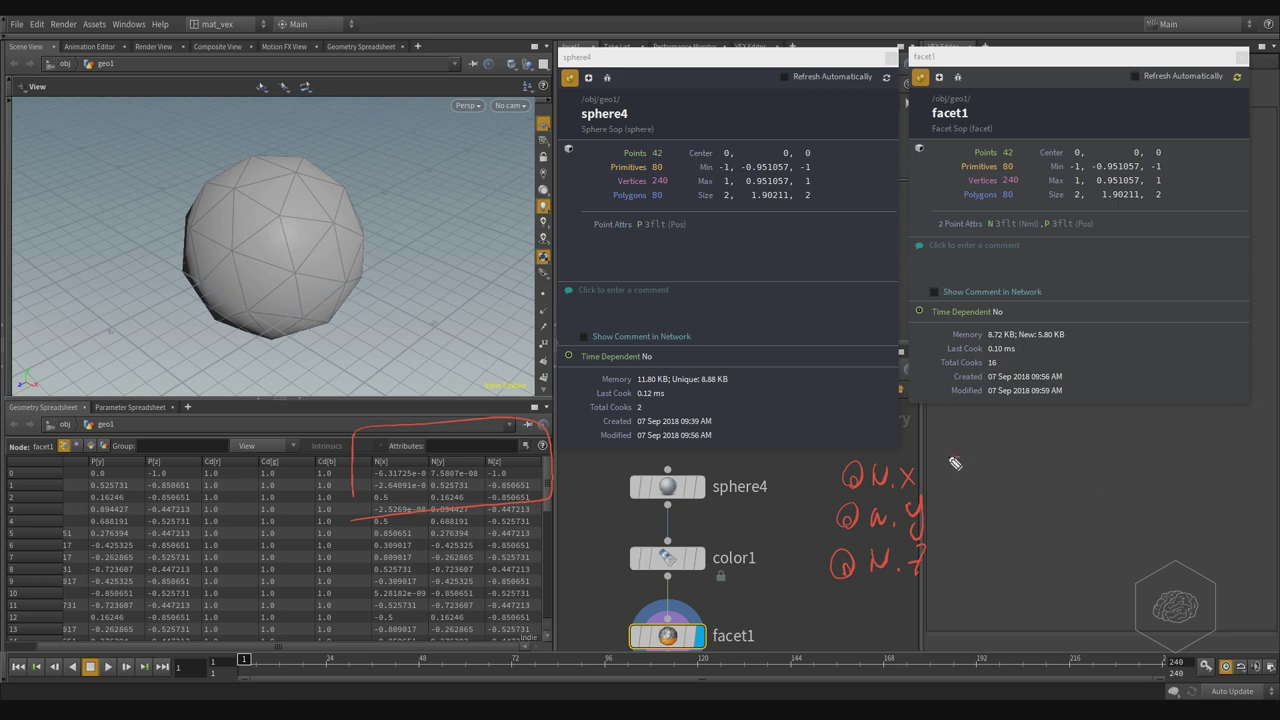
{"action": "mouse_move", "coordinate": [952, 460]}
{"action": "left_mouse_down"}
{"action": "mouse_move", "coordinate": [984, 540]}
{"action": "mouse_move", "coordinate": [950, 578]}
{"action": "left_mouse_up"}
{"action": "mouse_move", "coordinate": [1035, 519]}
{"action": "left_mouse_down"}
{"action": "mouse_move", "coordinate": [1057, 492]}
{"action": "mouse_move", "coordinate": [1076, 495]}
{"action": "left_mouse_up"}
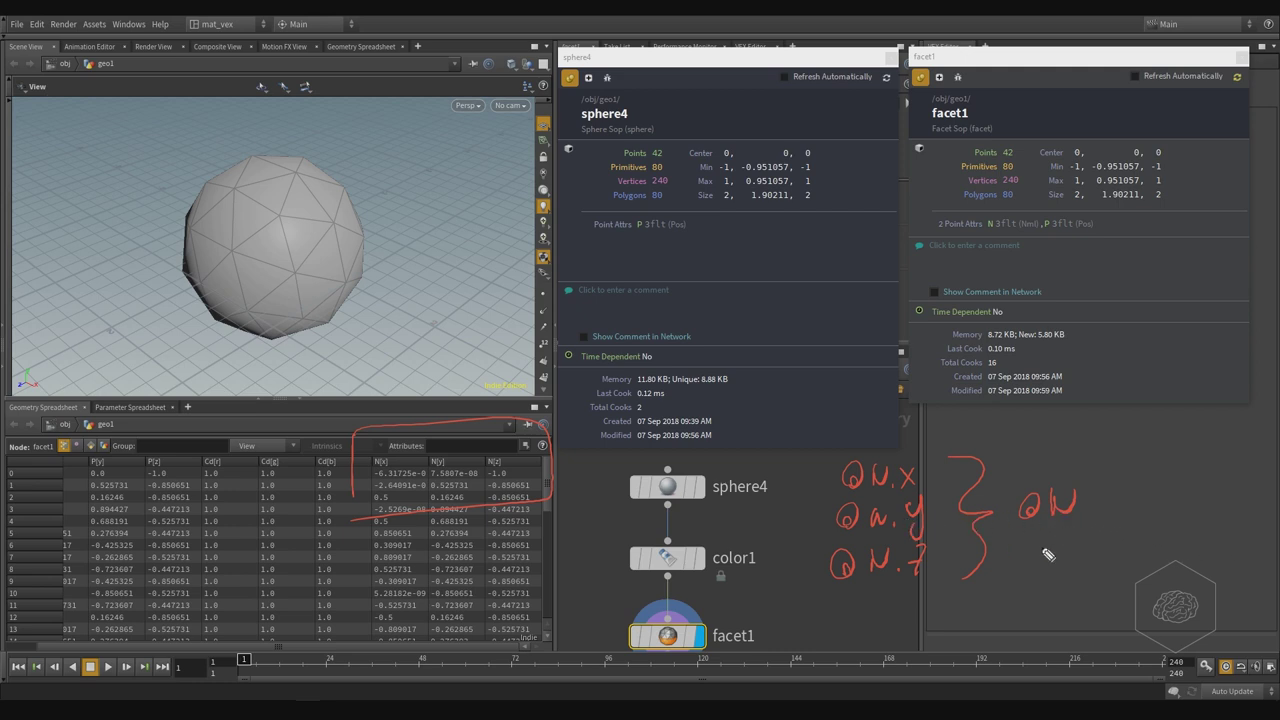
Step: Write and underline 'VECTOR x, y, z' below, then clear all pen annotations
{"action": "mouse_move", "coordinate": [823, 600]}
{"action": "left_mouse_down"}
{"action": "mouse_move", "coordinate": [854, 617]}
{"action": "mouse_move", "coordinate": [888, 599]}
{"action": "left_mouse_up"}
{"action": "mouse_move", "coordinate": [882, 600]}
{"action": "left_mouse_down"}
{"action": "mouse_move", "coordinate": [883, 616]}
{"action": "mouse_move", "coordinate": [898, 603]}
{"action": "mouse_move", "coordinate": [970, 630]}
{"action": "left_mouse_up"}
{"action": "left_click_drag", "start_coordinate": [992, 603], "coordinate": [1005, 617]}
{"action": "mouse_move", "coordinate": [1004, 603]}
{"action": "left_mouse_down"}
{"action": "mouse_move", "coordinate": [991, 617]}
{"action": "mouse_move", "coordinate": [1043, 599]}
{"action": "mouse_move", "coordinate": [1036, 622]}
{"action": "mouse_move", "coordinate": [1100, 612]}
{"action": "left_mouse_up"}
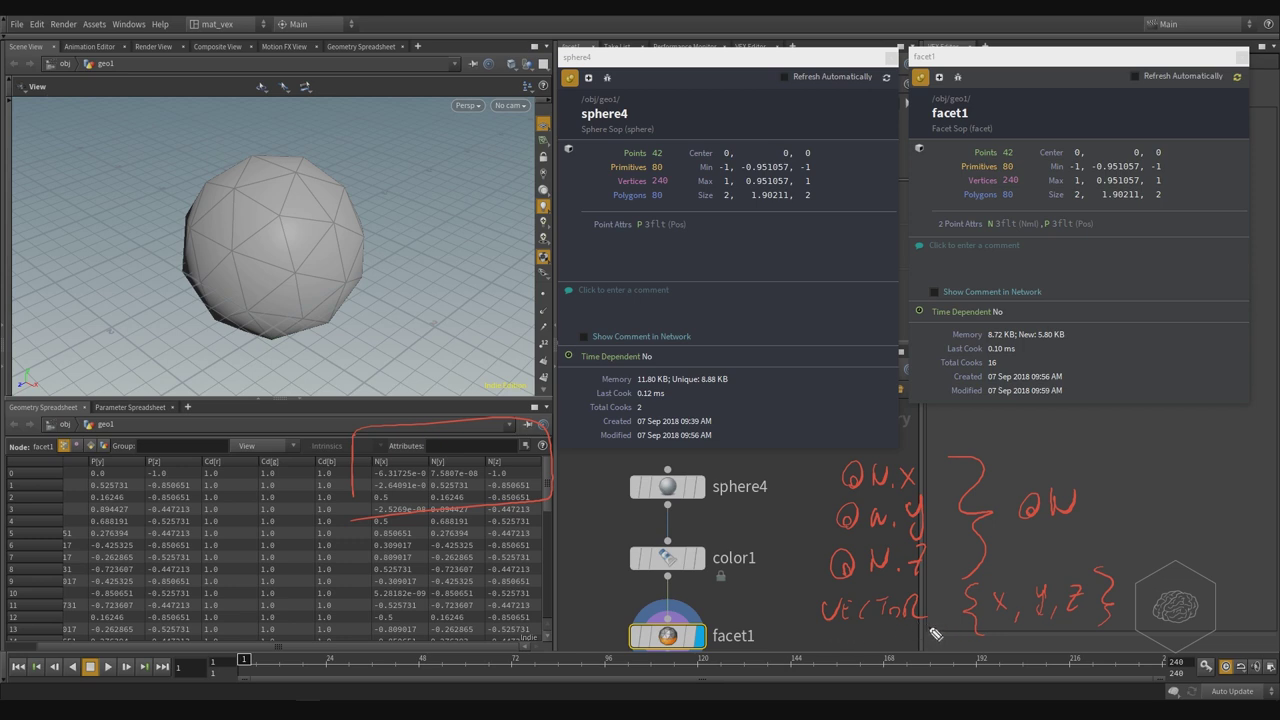
{"action": "mouse_move", "coordinate": [804, 608]}
{"action": "left_mouse_down"}
{"action": "mouse_move", "coordinate": [850, 633]}
{"action": "mouse_move", "coordinate": [950, 608]}
{"action": "mouse_move", "coordinate": [1105, 615]}
{"action": "left_mouse_up"}
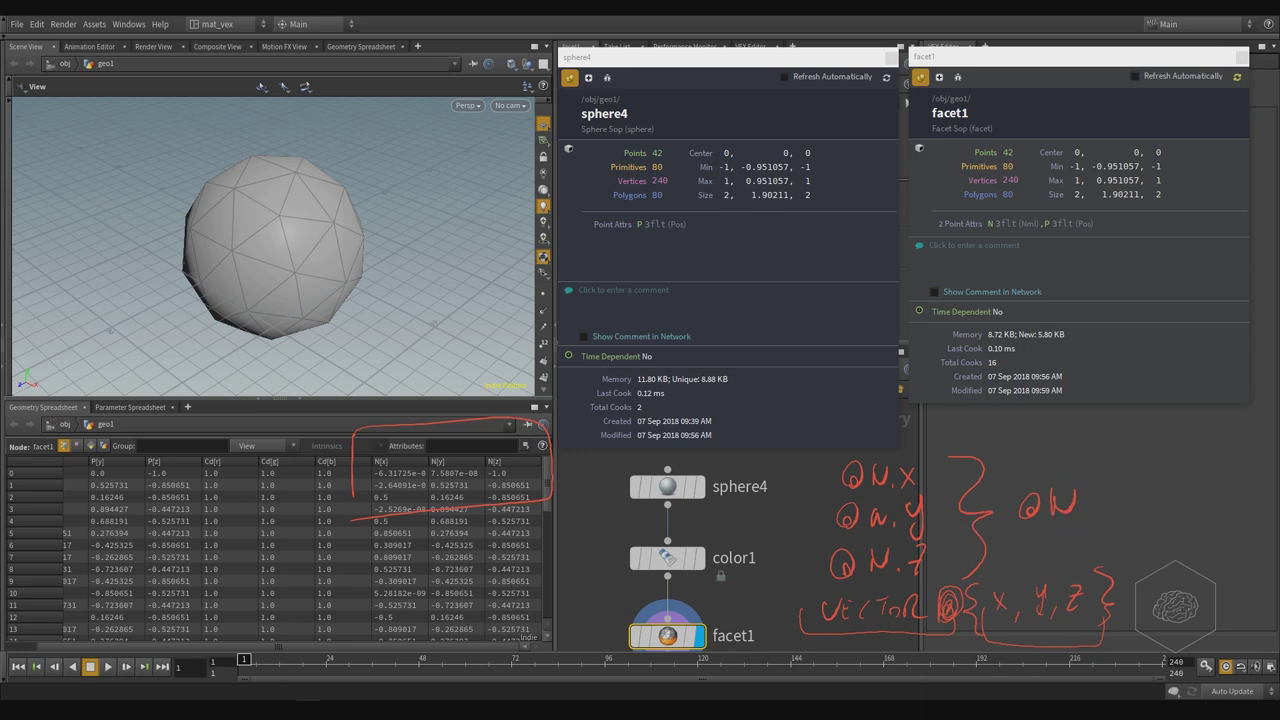
{"action": "key", "text": "e"}
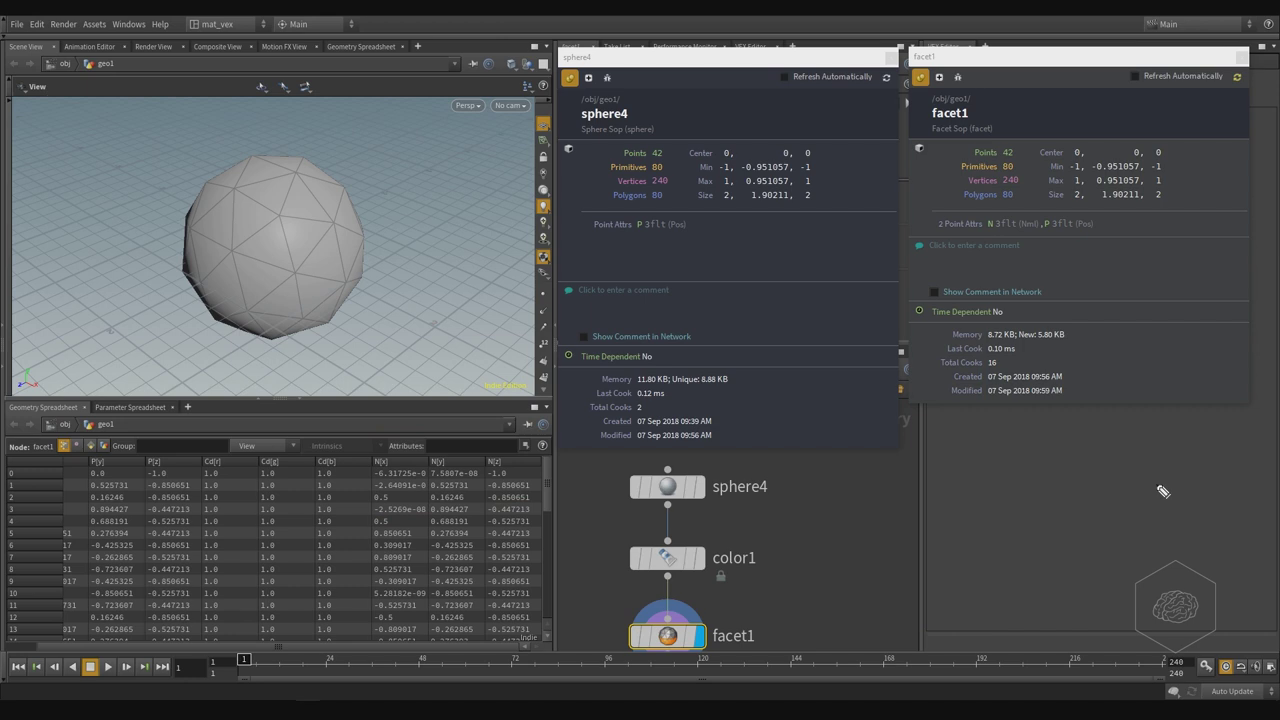
{"action": "left_click_drag", "start_coordinate": [822, 477], "coordinate": [812, 588]}
{"action": "left_click_drag", "start_coordinate": [901, 467], "coordinate": [896, 590]}
{"action": "left_click", "coordinate": [902, 518]}
{"action": "mouse_move", "coordinate": [834, 488]}
{"action": "left_mouse_down"}
{"action": "mouse_move", "coordinate": [870, 500]}
{"action": "mouse_move", "coordinate": [905, 486]}
{"action": "left_mouse_up"}
{"action": "mouse_move", "coordinate": [839, 509]}
{"action": "left_mouse_down"}
{"action": "mouse_move", "coordinate": [865, 517]}
{"action": "mouse_move", "coordinate": [837, 540]}
{"action": "mouse_move", "coordinate": [889, 546]}
{"action": "left_mouse_up"}
{"action": "left_click_drag", "start_coordinate": [908, 533], "coordinate": [907, 535]}
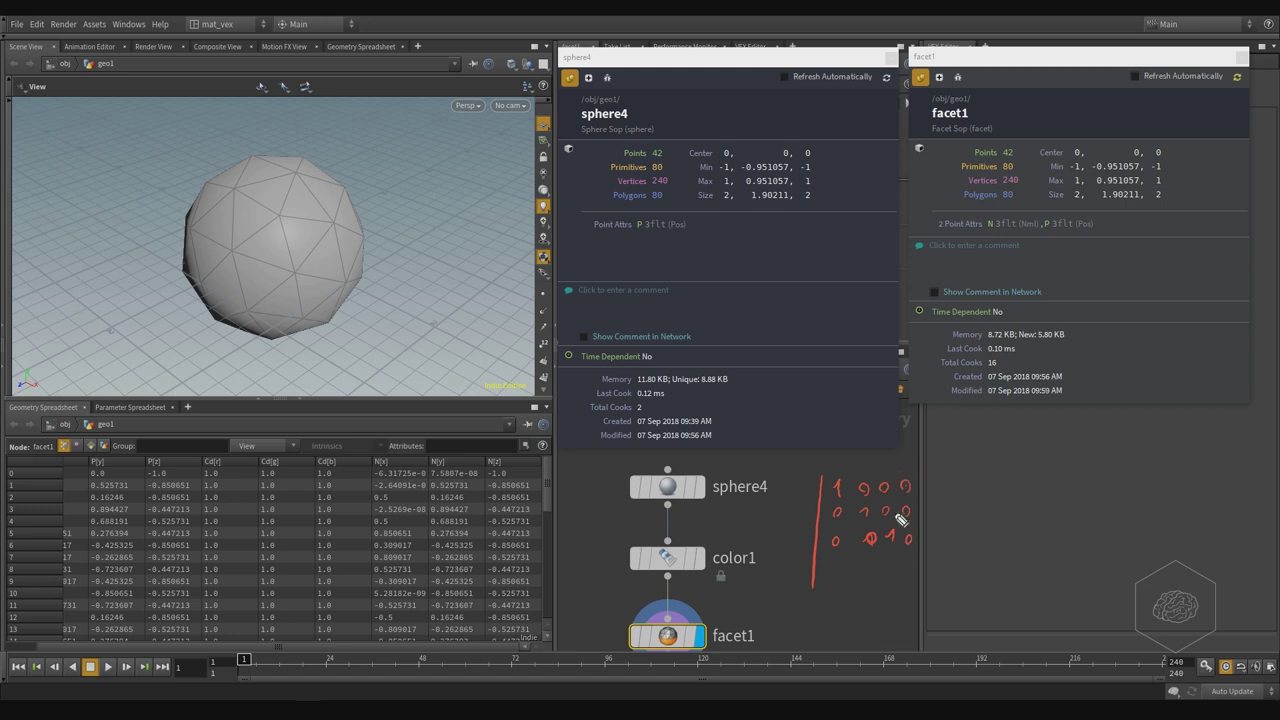
{"action": "left_click_drag", "start_coordinate": [893, 467], "coordinate": [893, 546]}
{"action": "mouse_move", "coordinate": [852, 599]}
{"action": "left_mouse_down"}
{"action": "mouse_move", "coordinate": [856, 627]}
{"action": "mouse_move", "coordinate": [886, 625]}
{"action": "left_mouse_up"}
{"action": "mouse_move", "coordinate": [888, 607]}
{"action": "left_mouse_down"}
{"action": "mouse_move", "coordinate": [873, 626]}
{"action": "mouse_move", "coordinate": [904, 630]}
{"action": "left_mouse_up"}
{"action": "left_click_drag", "start_coordinate": [830, 566], "coordinate": [886, 576]}
{"action": "left_click_drag", "start_coordinate": [906, 565], "coordinate": [906, 578]}
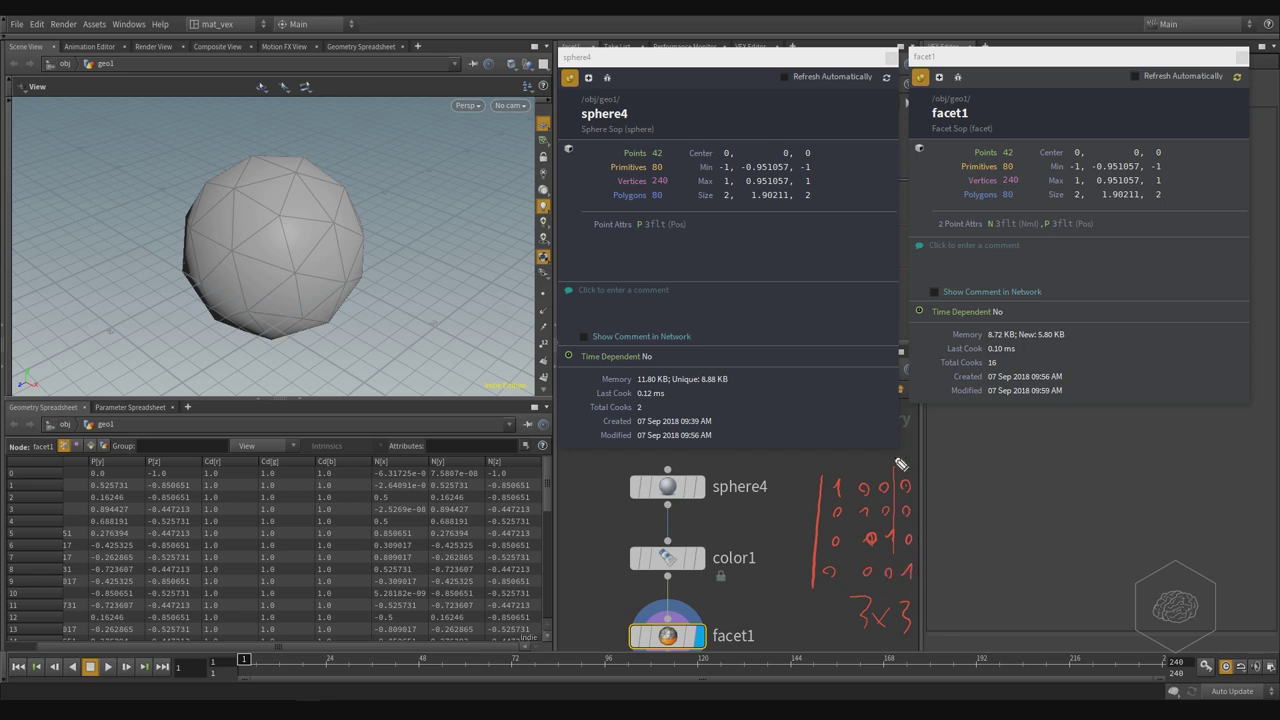
{"action": "left_click_drag", "start_coordinate": [894, 463], "coordinate": [893, 584]}
{"action": "mouse_move", "coordinate": [933, 463]}
{"action": "left_mouse_down"}
{"action": "mouse_move", "coordinate": [932, 590]}
{"action": "mouse_move", "coordinate": [985, 609]}
{"action": "left_mouse_up"}
{"action": "mouse_move", "coordinate": [981, 598]}
{"action": "left_mouse_down"}
{"action": "mouse_move", "coordinate": [980, 618]}
{"action": "mouse_move", "coordinate": [1006, 618]}
{"action": "left_mouse_up"}
{"action": "mouse_move", "coordinate": [1006, 602]}
{"action": "left_mouse_down"}
{"action": "mouse_move", "coordinate": [996, 618]}
{"action": "mouse_move", "coordinate": [1020, 621]}
{"action": "left_mouse_up"}
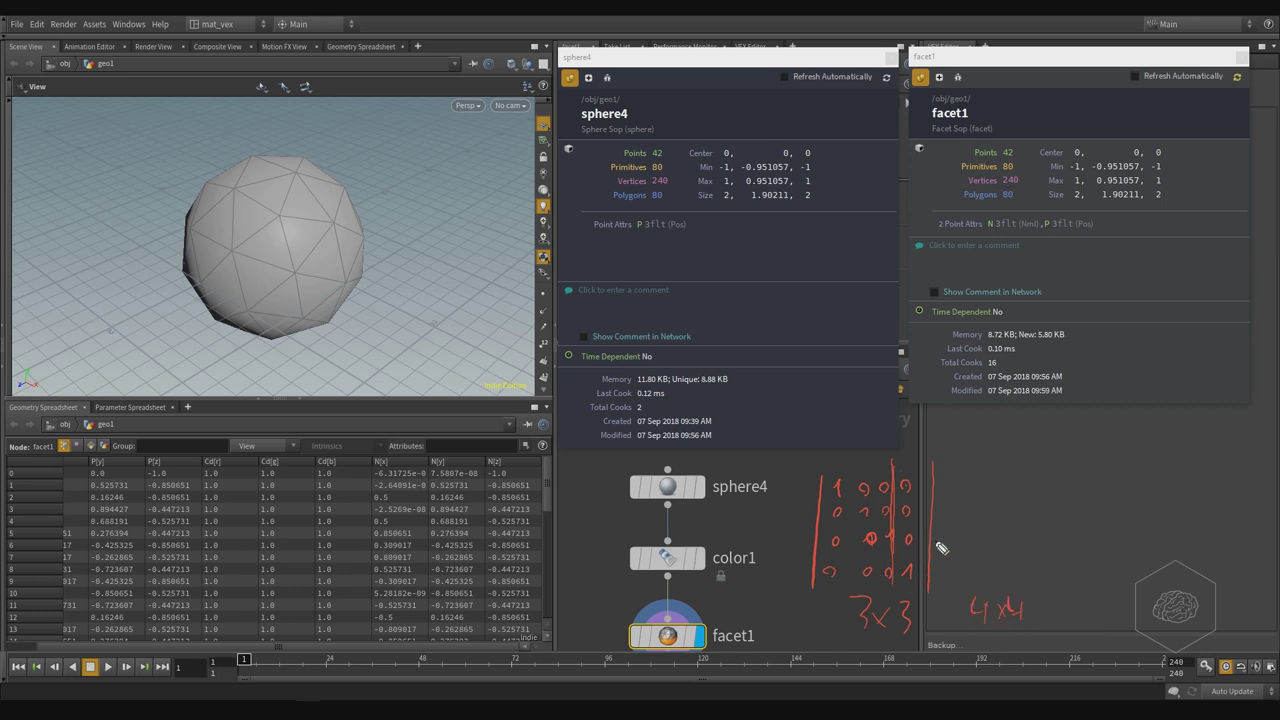
{"action": "mouse_move", "coordinate": [814, 560]}
{"action": "left_mouse_down"}
{"action": "mouse_move", "coordinate": [808, 588]}
{"action": "mouse_move", "coordinate": [811, 562]}
{"action": "left_mouse_up"}
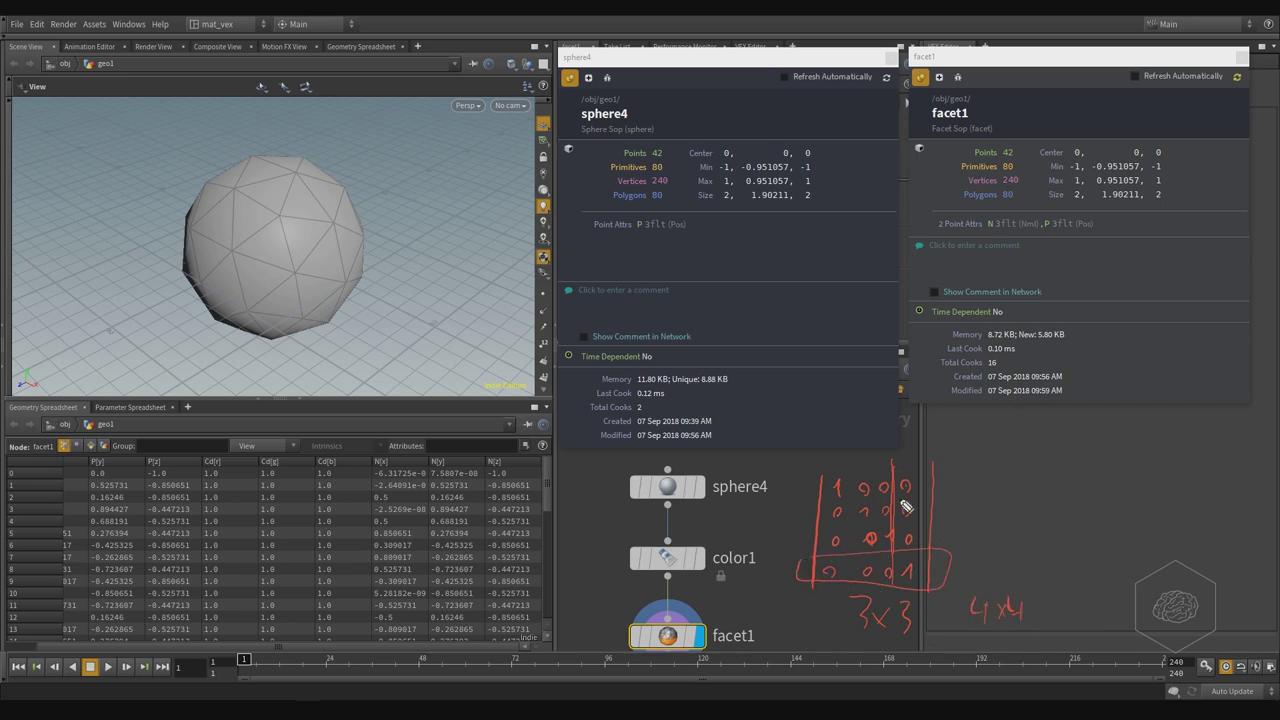
{"action": "left_click_drag", "start_coordinate": [898, 455], "coordinate": [897, 611]}
{"action": "left_click_drag", "start_coordinate": [938, 462], "coordinate": [940, 590]}
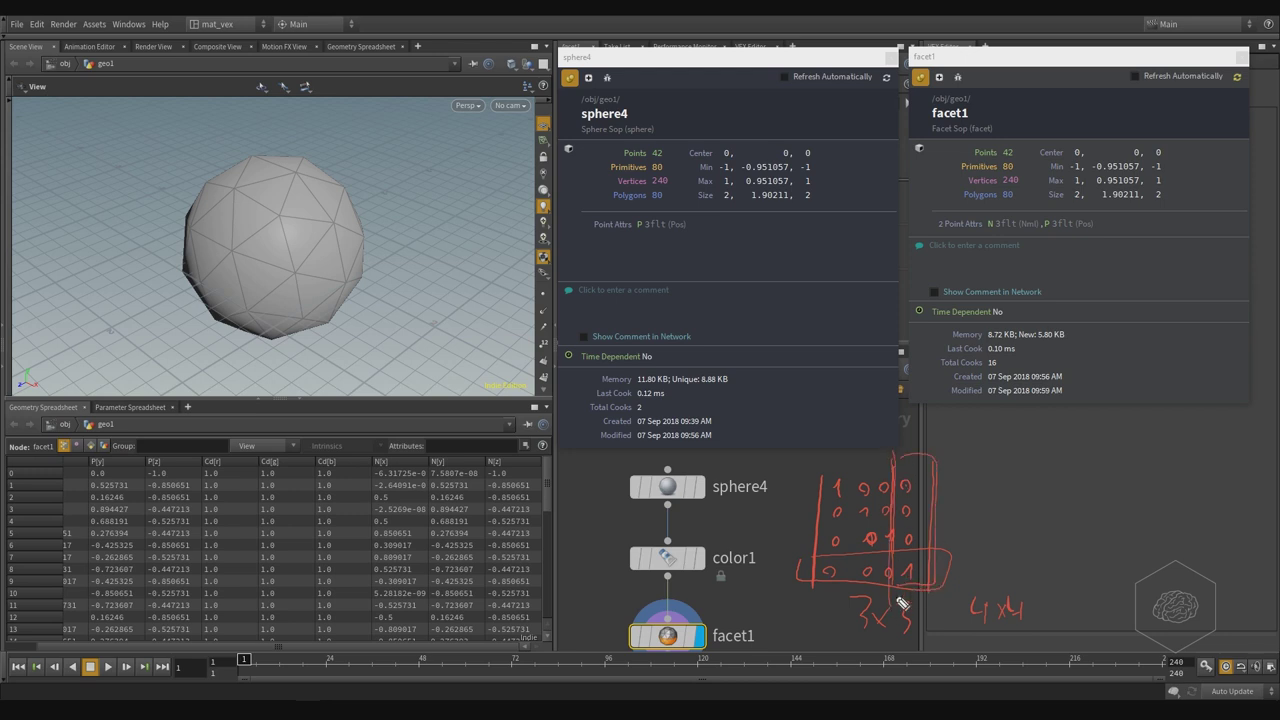
{"action": "left_click_drag", "start_coordinate": [948, 518], "coordinate": [968, 585]}
{"action": "left_click_drag", "start_coordinate": [1022, 436], "coordinate": [1022, 490]}
{"action": "left_click_drag", "start_coordinate": [1082, 434], "coordinate": [1082, 490]}
{"action": "mouse_move", "coordinate": [1119, 432]}
{"action": "left_mouse_down"}
{"action": "mouse_move", "coordinate": [1119, 468]}
{"action": "mouse_move", "coordinate": [1148, 488]}
{"action": "left_mouse_up"}
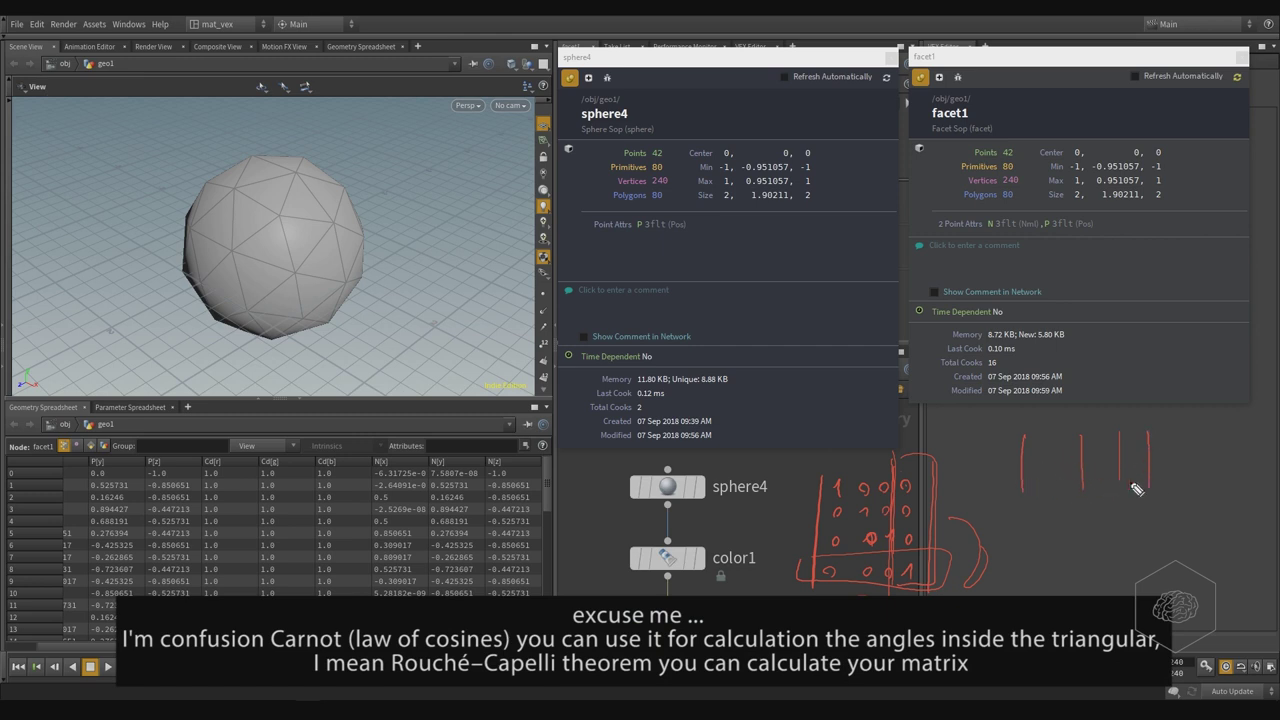
{"action": "left_click_drag", "start_coordinate": [1055, 494], "coordinate": [1134, 500]}
{"action": "mouse_move", "coordinate": [1085, 552]}
{"action": "left_mouse_down"}
{"action": "mouse_move", "coordinate": [1176, 592]}
{"action": "mouse_move", "coordinate": [1210, 572]}
{"action": "mouse_move", "coordinate": [1222, 598]}
{"action": "mouse_move", "coordinate": [1260, 558]}
{"action": "mouse_move", "coordinate": [1215, 650]}
{"action": "mouse_move", "coordinate": [1250, 655]}
{"action": "left_mouse_up"}
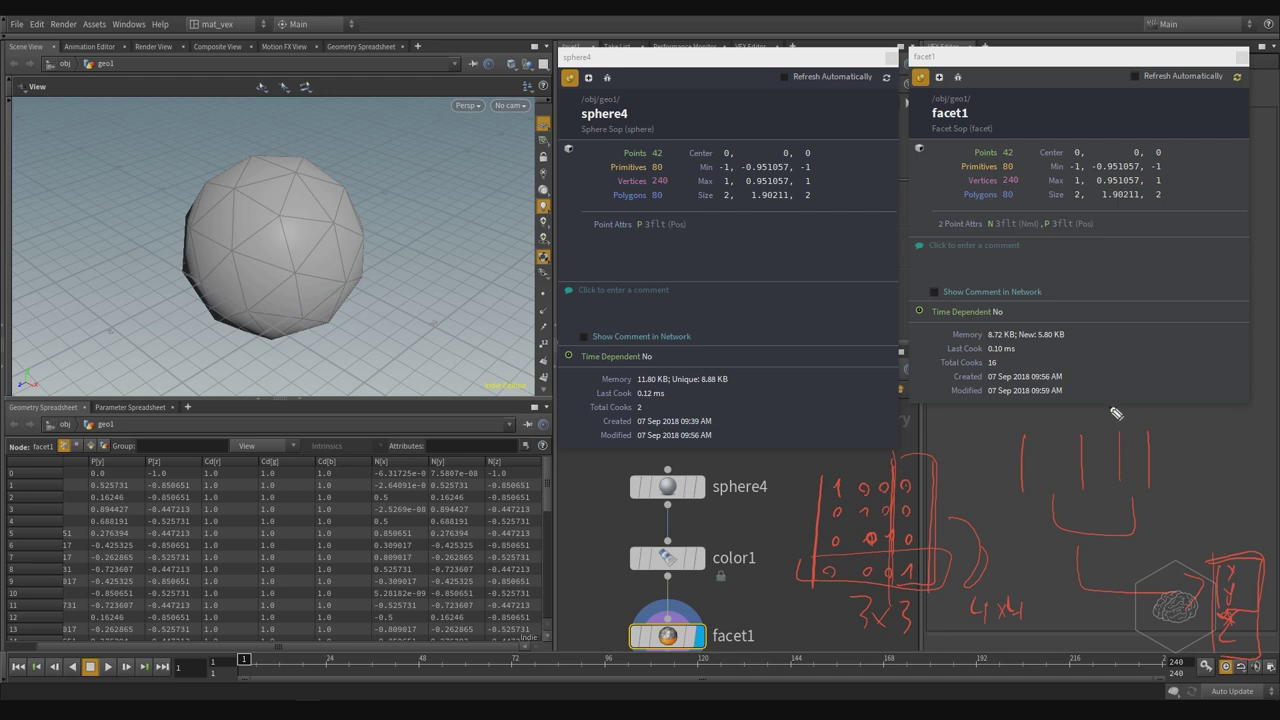
{"action": "mouse_move", "coordinate": [815, 440]}
{"action": "left_mouse_down"}
{"action": "mouse_move", "coordinate": [802, 622]}
{"action": "mouse_move", "coordinate": [1070, 390]}
{"action": "mouse_move", "coordinate": [1250, 505]}
{"action": "left_mouse_up"}
{"action": "left_click_drag", "start_coordinate": [800, 677], "coordinate": [1168, 636]}
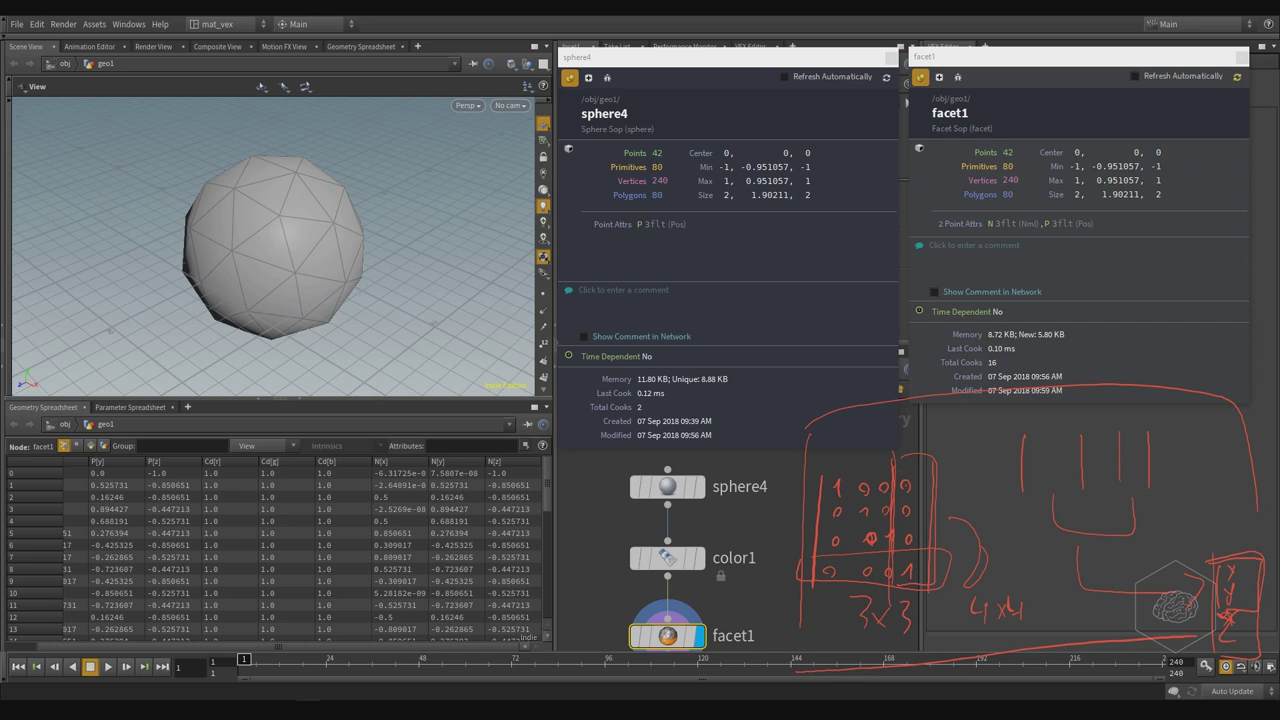
{"action": "key", "text": "Escape"}
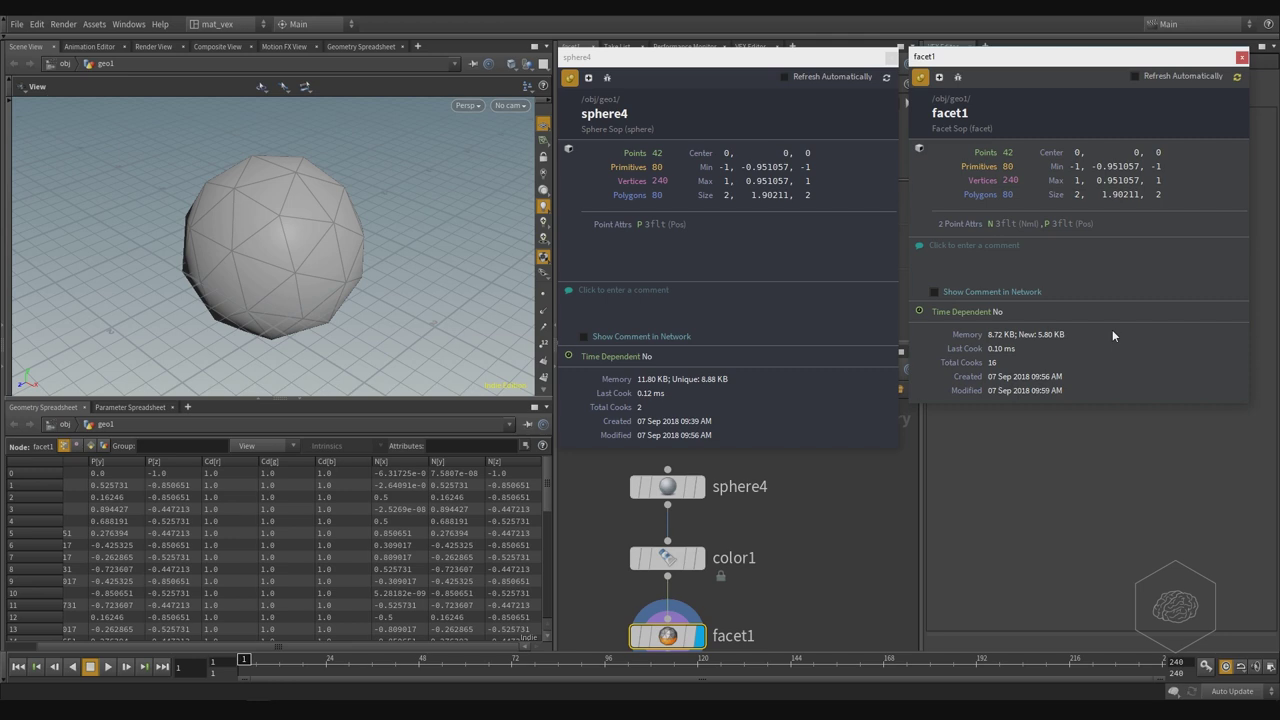
Step: Close the facet1 and sphere4 info windows and scroll through the Geometry Spreadsheet
{"action": "left_click", "coordinate": [1242, 57]}
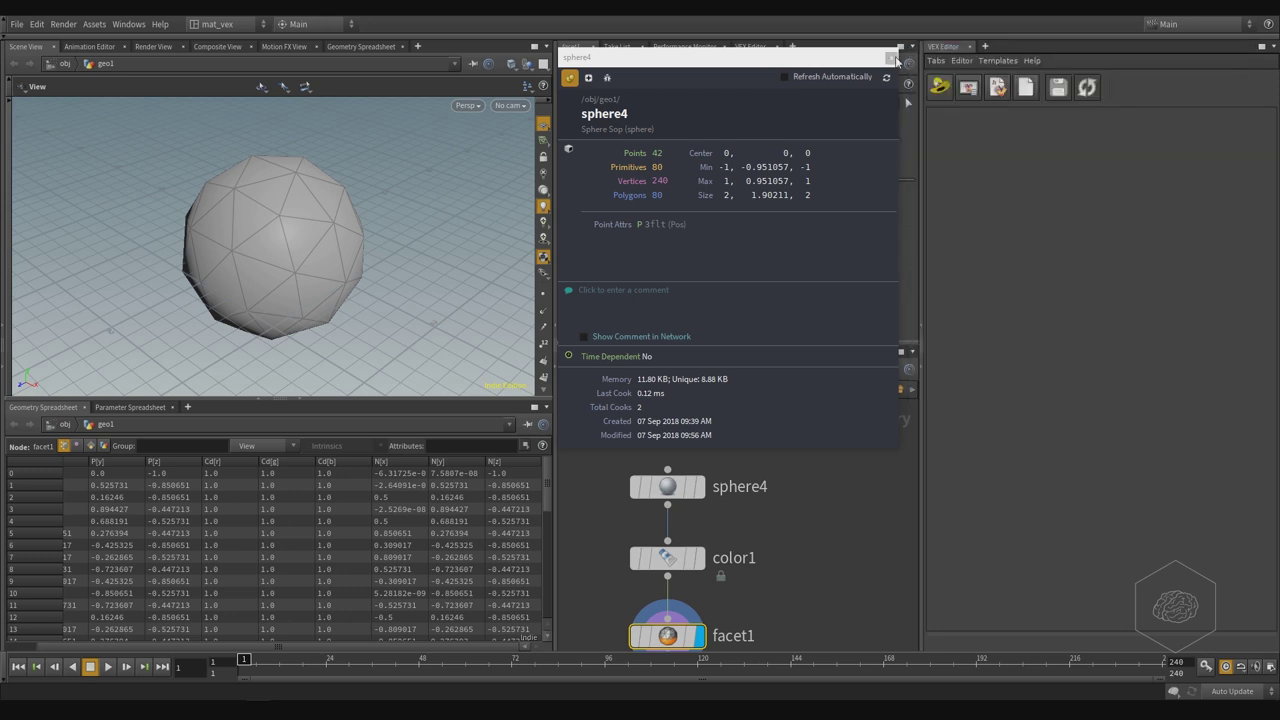
{"action": "left_click", "coordinate": [891, 57]}
{"action": "scroll", "coordinate": [847, 468], "scroll_direction": "down", "scroll_amount": 2}
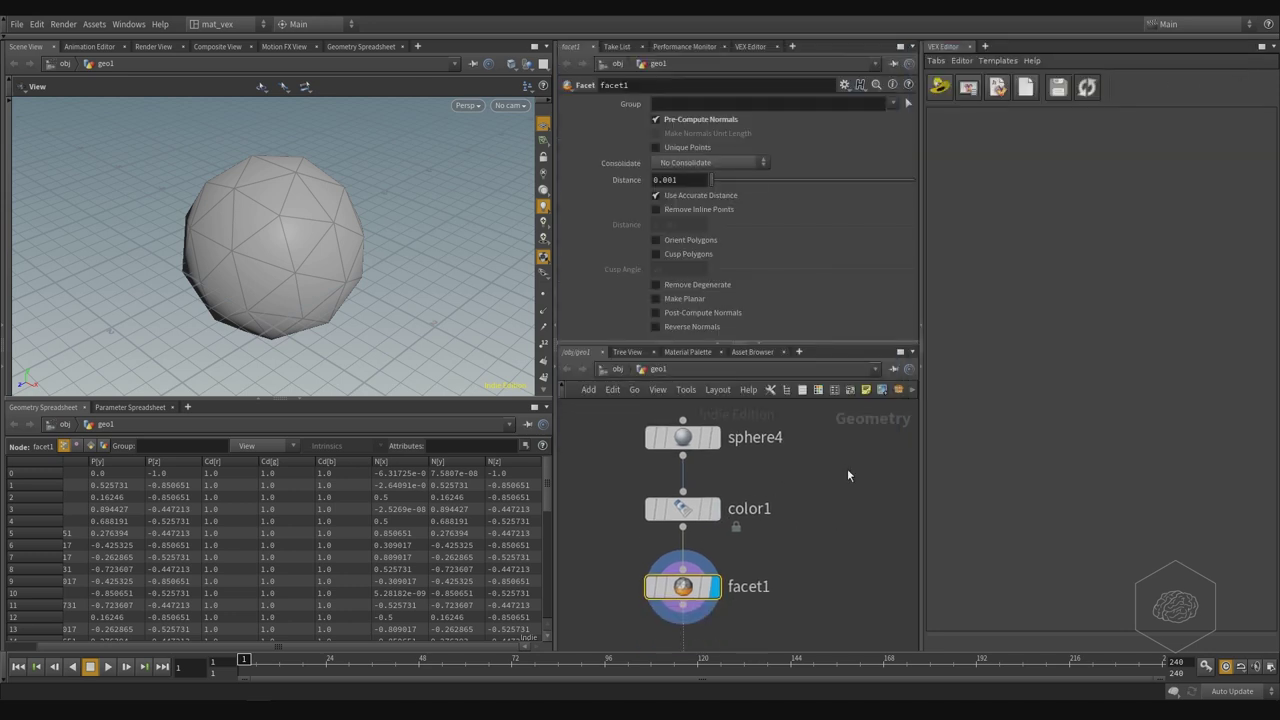
{"action": "scroll", "coordinate": [870, 463], "scroll_direction": "down", "scroll_amount": 2}
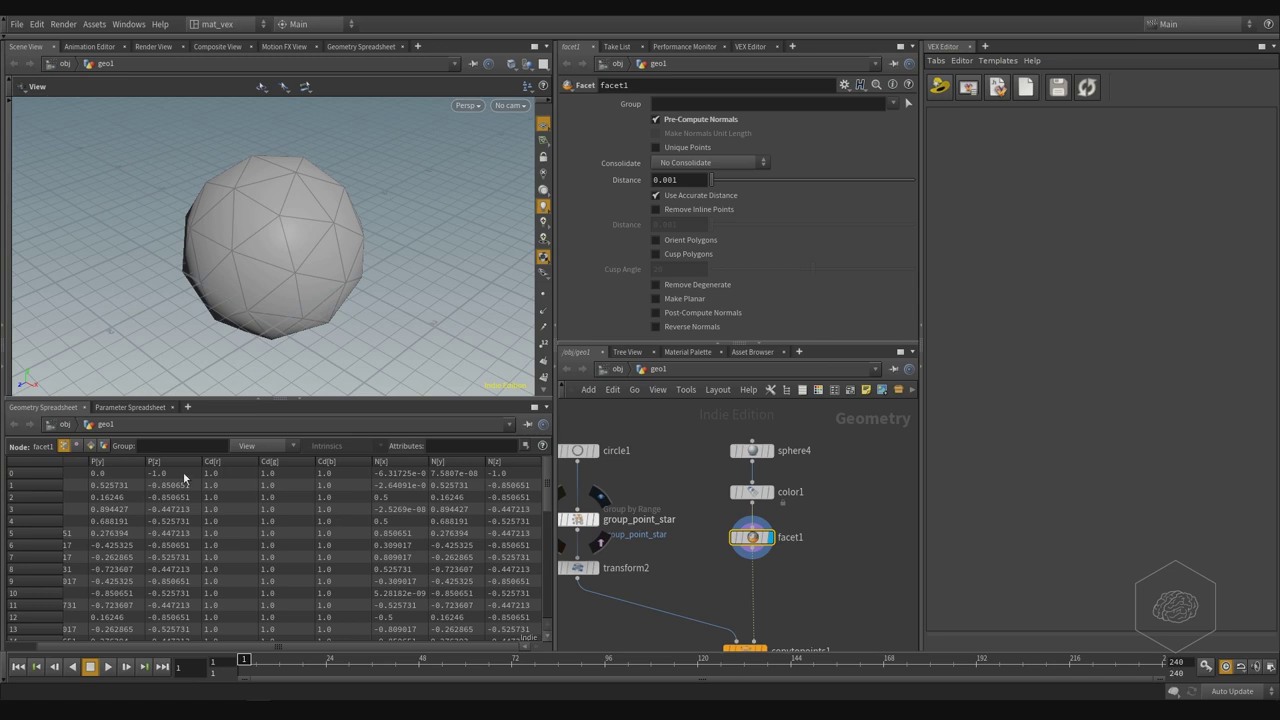
{"action": "scroll", "coordinate": [183, 472], "scroll_direction": "down", "scroll_amount": 1}
{"action": "scroll", "coordinate": [40, 558], "scroll_direction": "up", "scroll_amount": 1}
{"action": "left_click_drag", "start_coordinate": [152, 648], "coordinate": [20, 649]}
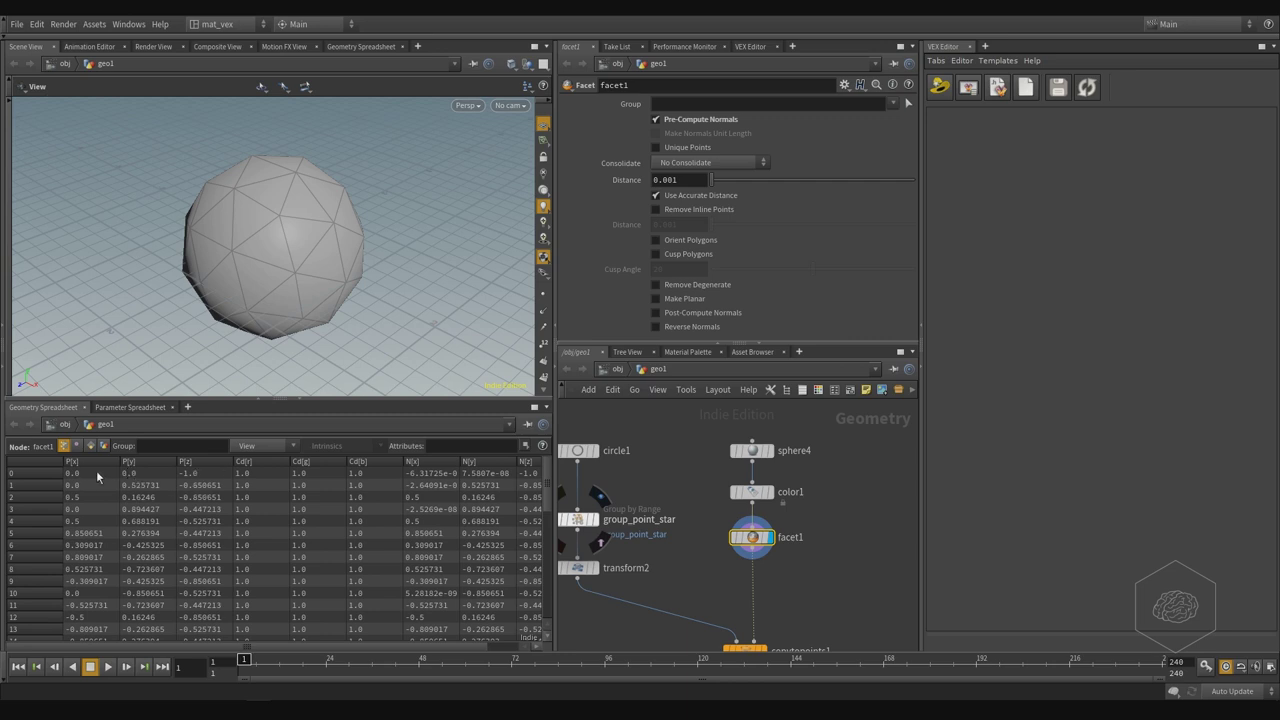
Step: Select the first two points' values, then the N[y] values of points 3 and 6
{"action": "left_click_drag", "start_coordinate": [90, 474], "coordinate": [530, 488]}
{"action": "left_click", "coordinate": [508, 512]}
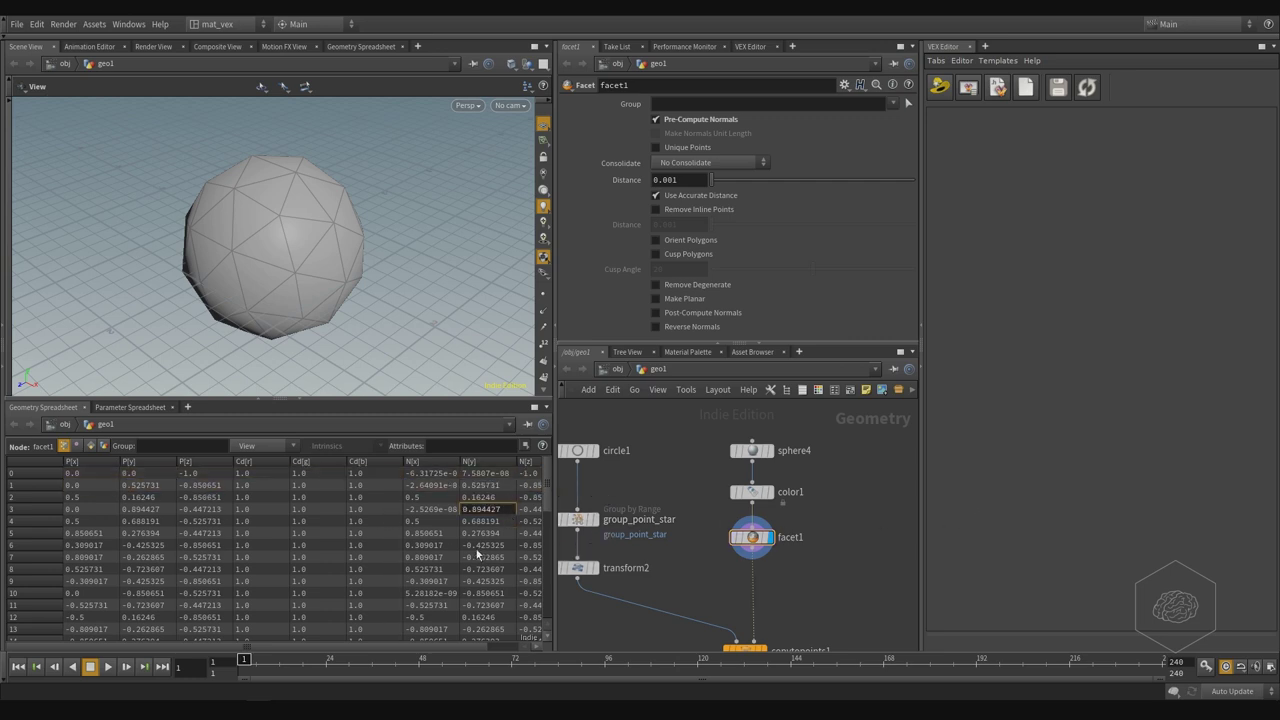
{"action": "key", "text": "Down"}
{"action": "key", "text": "Down"}
{"action": "key", "text": "Down"}
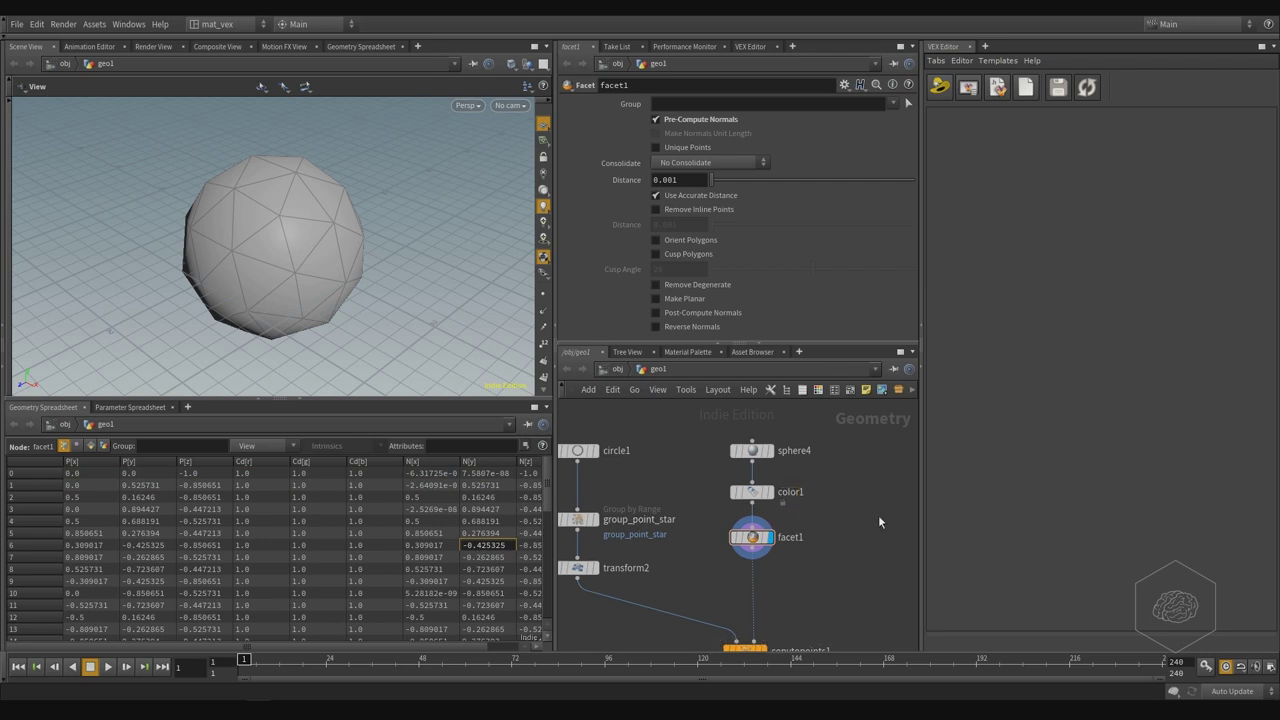
Step: Resize the pane splitters, pan the network to copytopoints1, and bring up the add-node menu
{"action": "left_click_drag", "start_coordinate": [555, 500], "coordinate": [715, 500]}
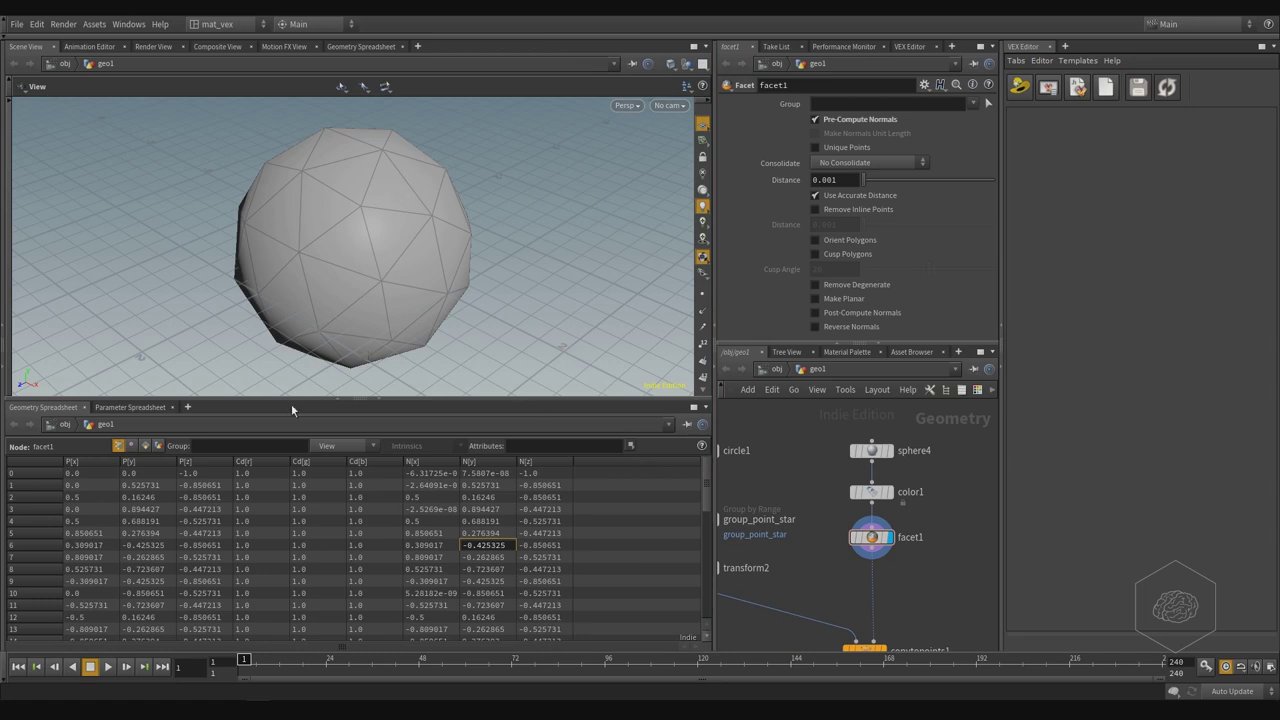
{"action": "scroll", "coordinate": [360, 550], "scroll_direction": "down", "scroll_amount": 4}
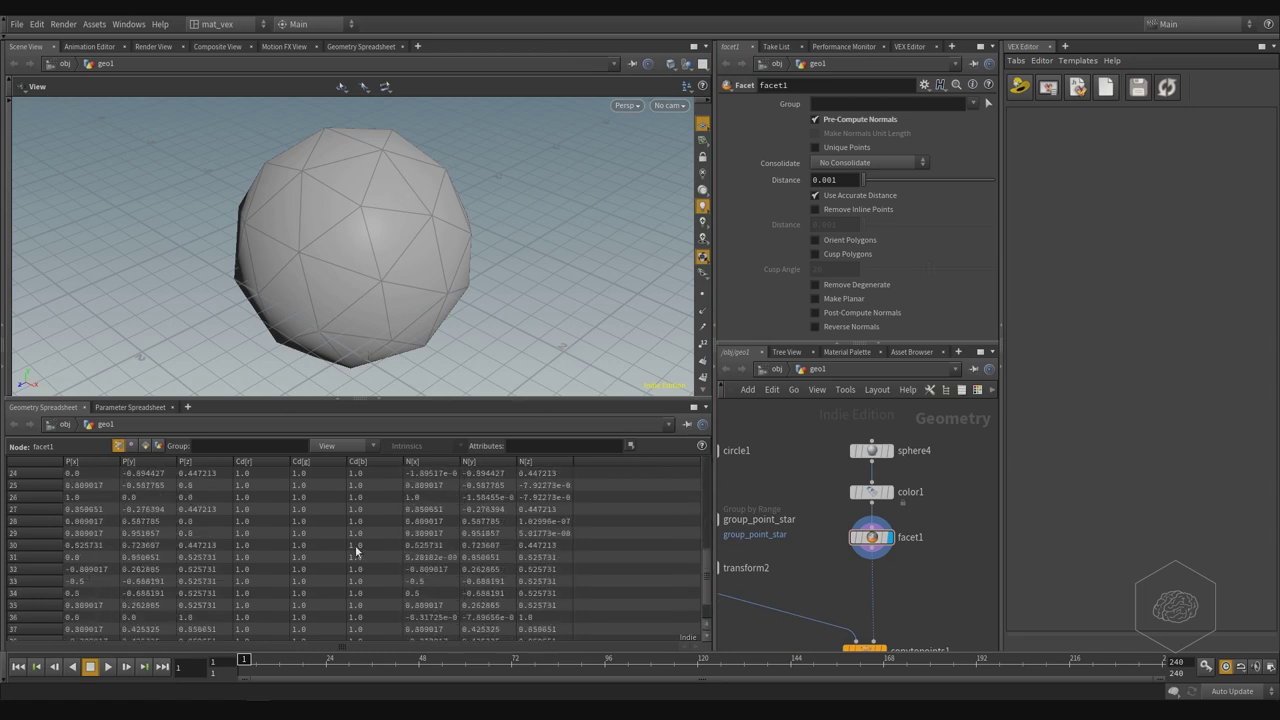
{"action": "scroll", "coordinate": [356, 550], "scroll_direction": "down", "scroll_amount": 5}
{"action": "scroll", "coordinate": [340, 551], "scroll_direction": "up", "scroll_amount": 3}
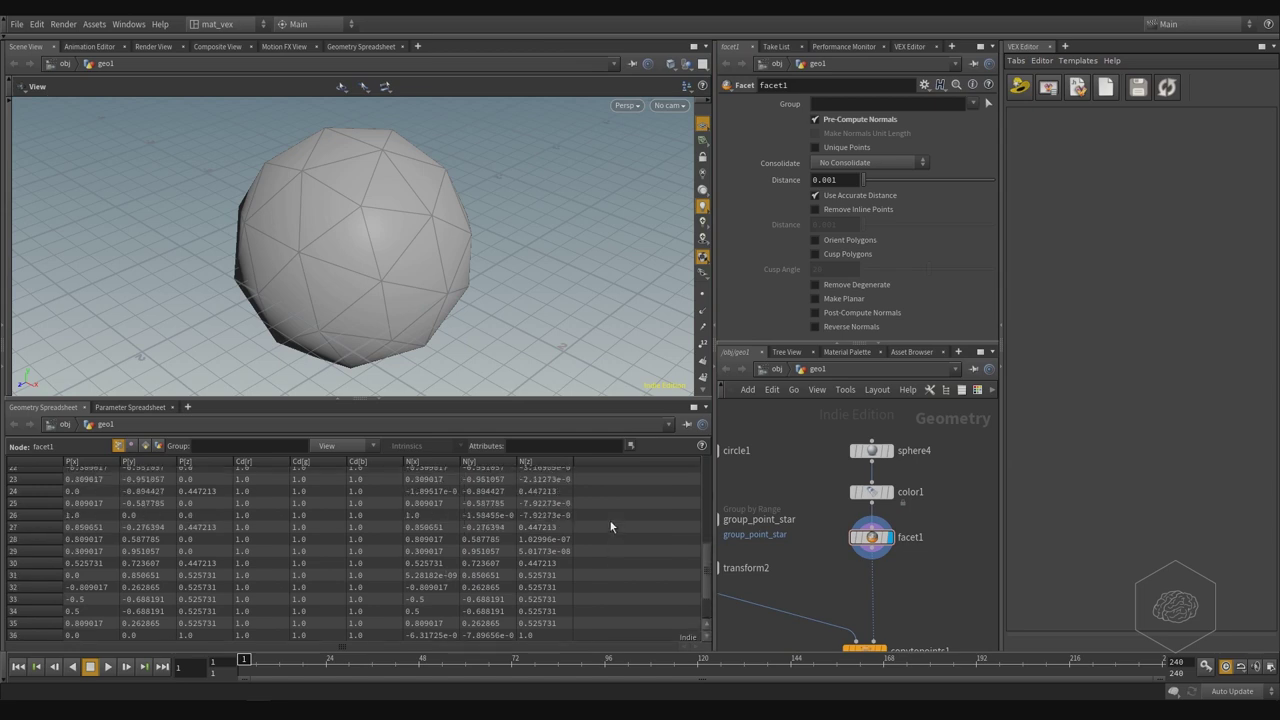
{"action": "scroll", "coordinate": [320, 552], "scroll_direction": "up", "scroll_amount": 2}
{"action": "scroll", "coordinate": [309, 552], "scroll_direction": "up", "scroll_amount": 2}
{"action": "scroll", "coordinate": [309, 552], "scroll_direction": "up", "scroll_amount": 2}
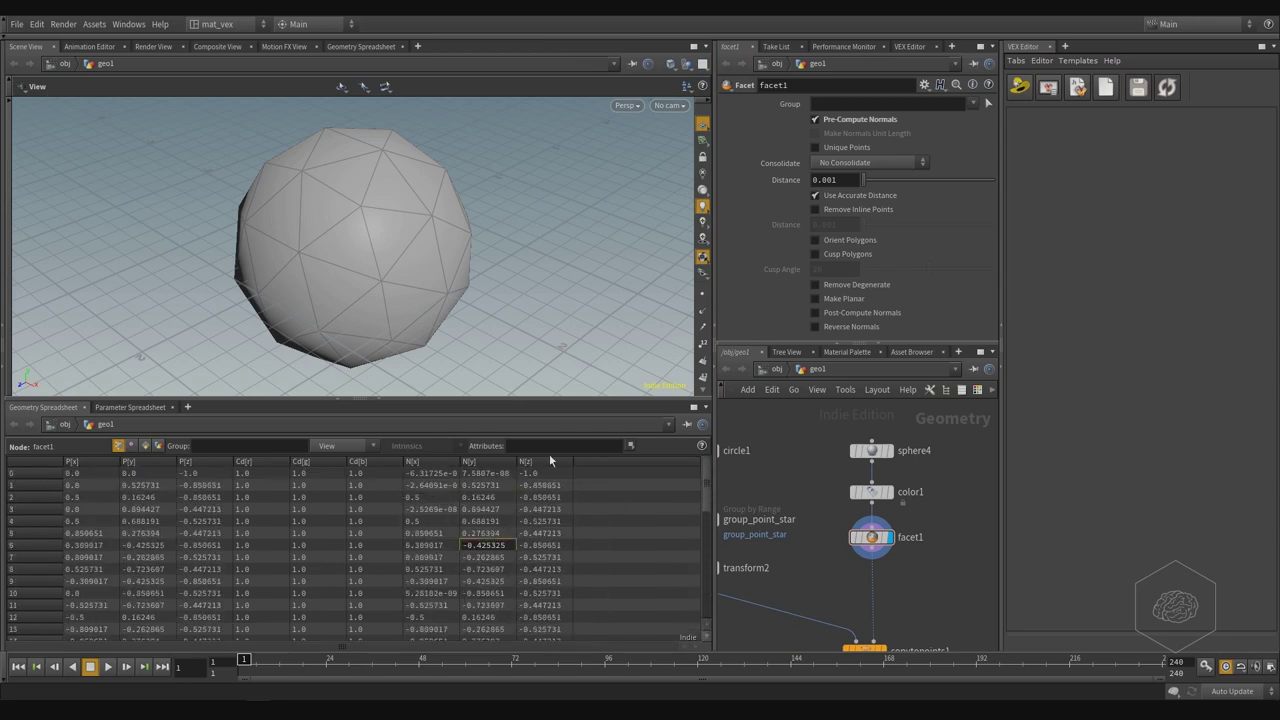
{"action": "left_click_drag", "start_coordinate": [714, 485], "coordinate": [650, 485]}
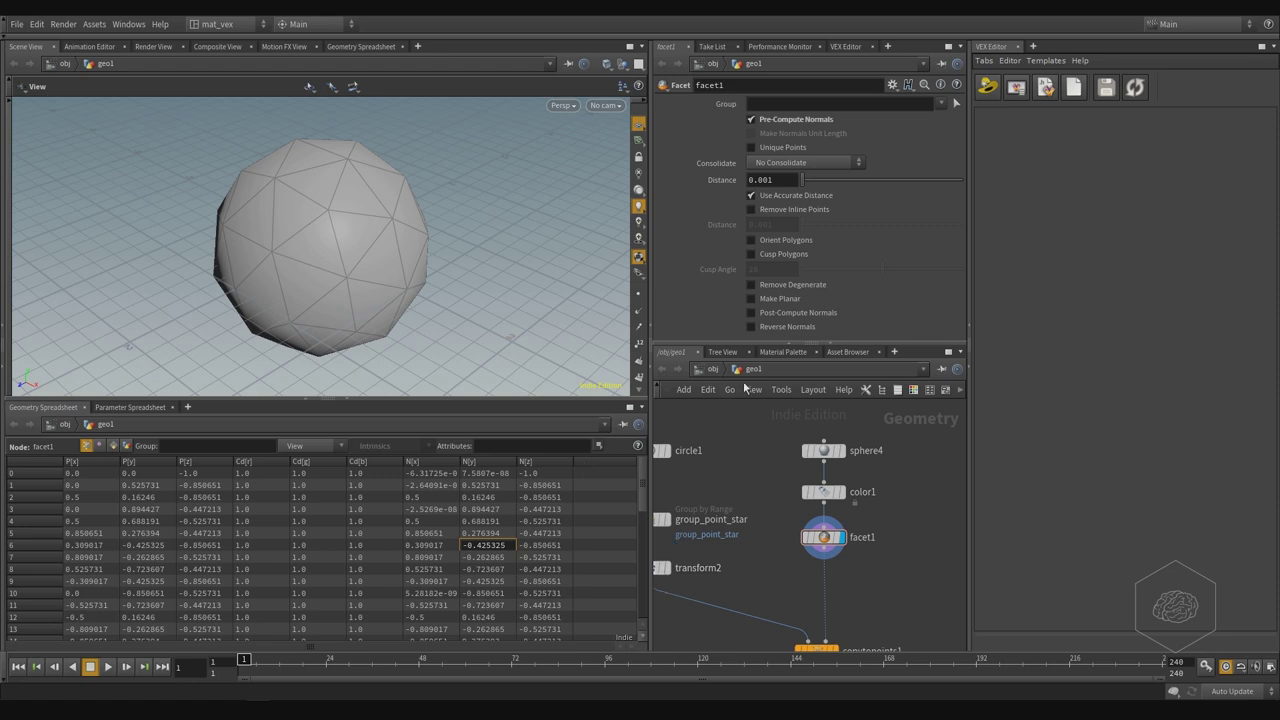
{"action": "middle_click_drag", "start_coordinate": [905, 552], "coordinate": [829, 476]}
{"action": "key", "text": "Tab"}
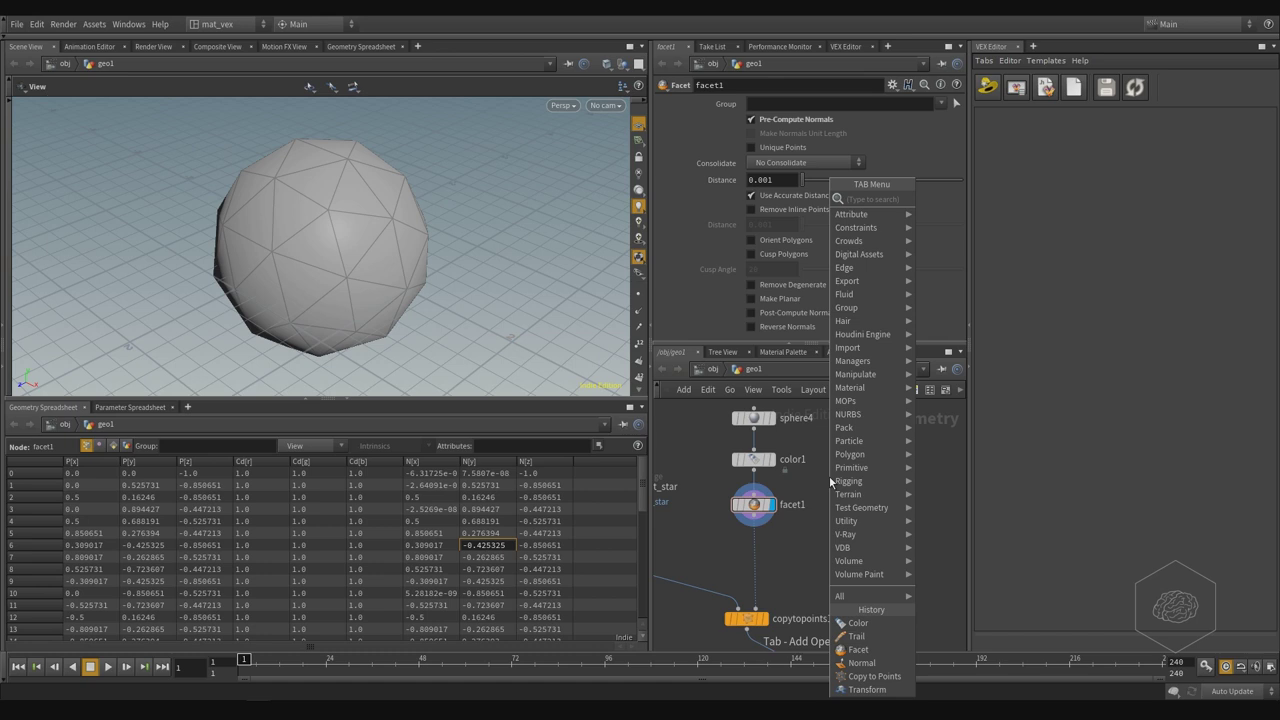
Step: Add an unconnected Attribute Wrangle node (attribwrangle1) to the geo1 network
{"action": "type", "text": "attr"}
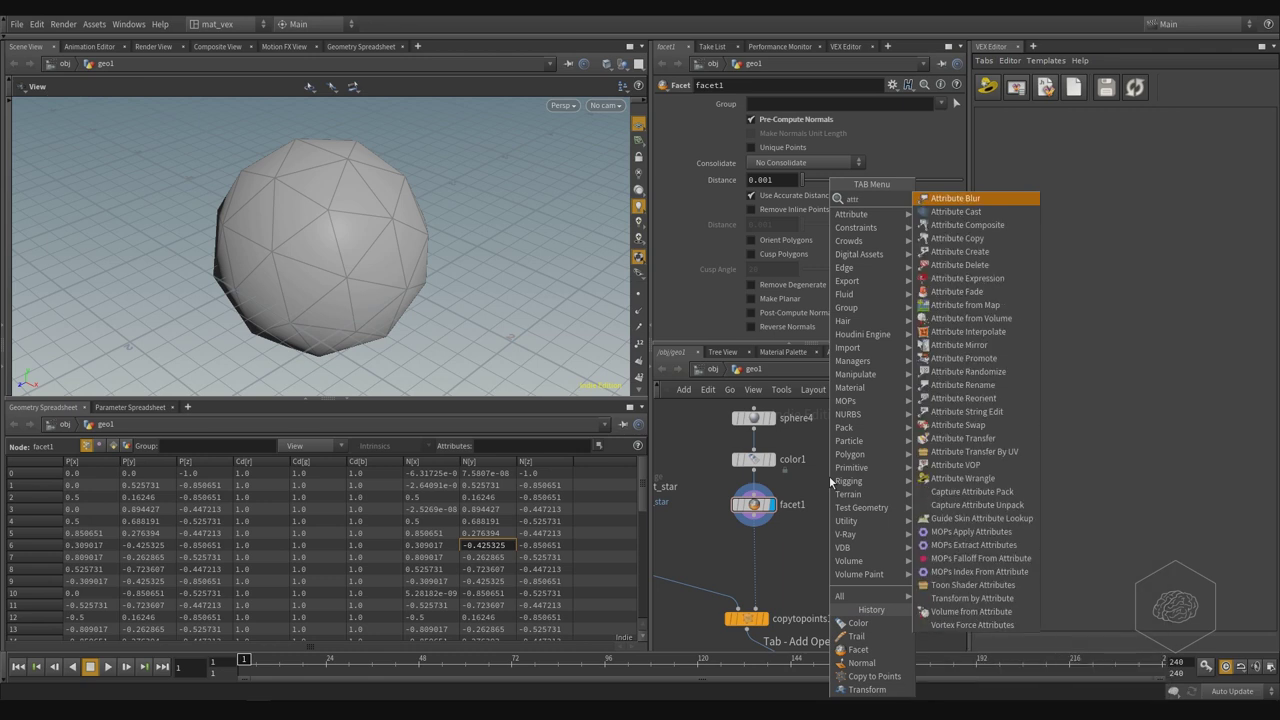
{"action": "key", "text": "Down"}
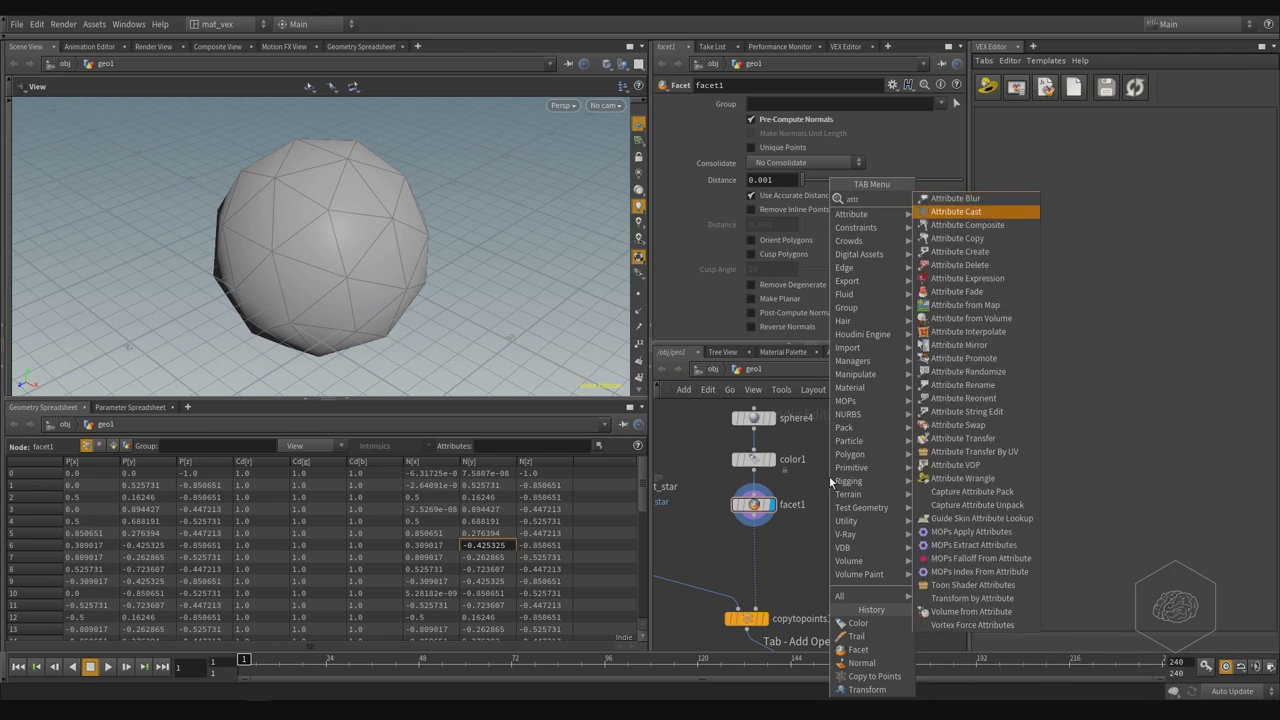
{"action": "key", "text": "Down"}
{"action": "key", "text": "Down"}
{"action": "key", "text": "Down"}
{"action": "key", "text": "Down"}
{"action": "key", "text": "Down"}
{"action": "key", "text": "Down"}
{"action": "key", "text": "Down"}
{"action": "key", "text": "Down"}
{"action": "key", "text": "Up"}
{"action": "key", "text": "Up"}
{"action": "key", "text": "Up"}
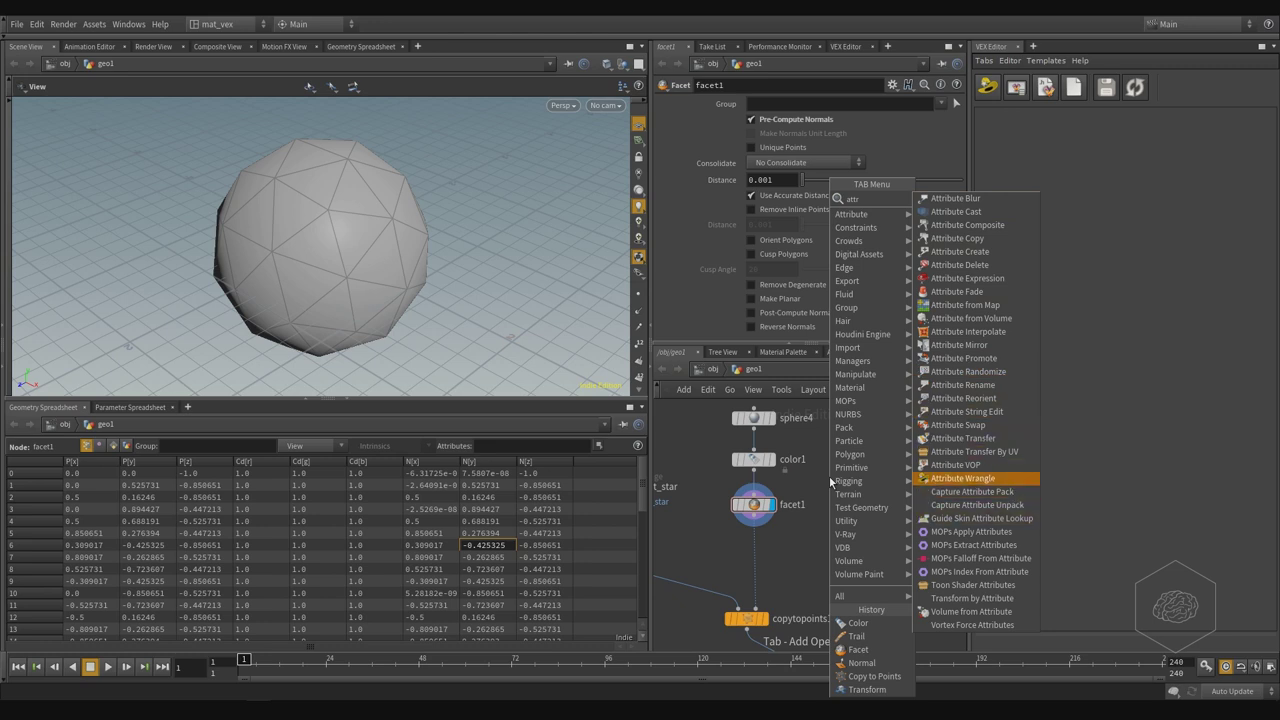
{"action": "key", "text": "Return"}
{"action": "left_click", "coordinate": [866, 452]}
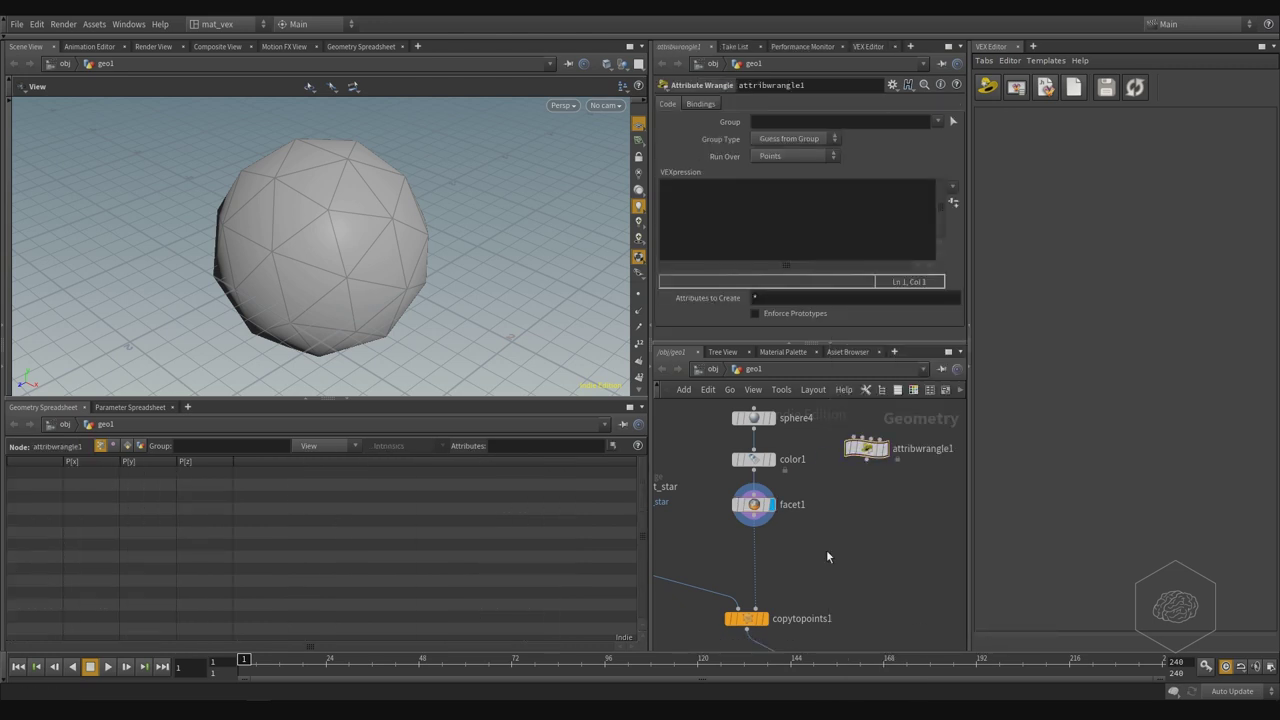
Step: Add an unconnected Attribute Create node (attribcreate1) beside it
{"action": "key", "text": "Tab"}
{"action": "type", "text": "create"}
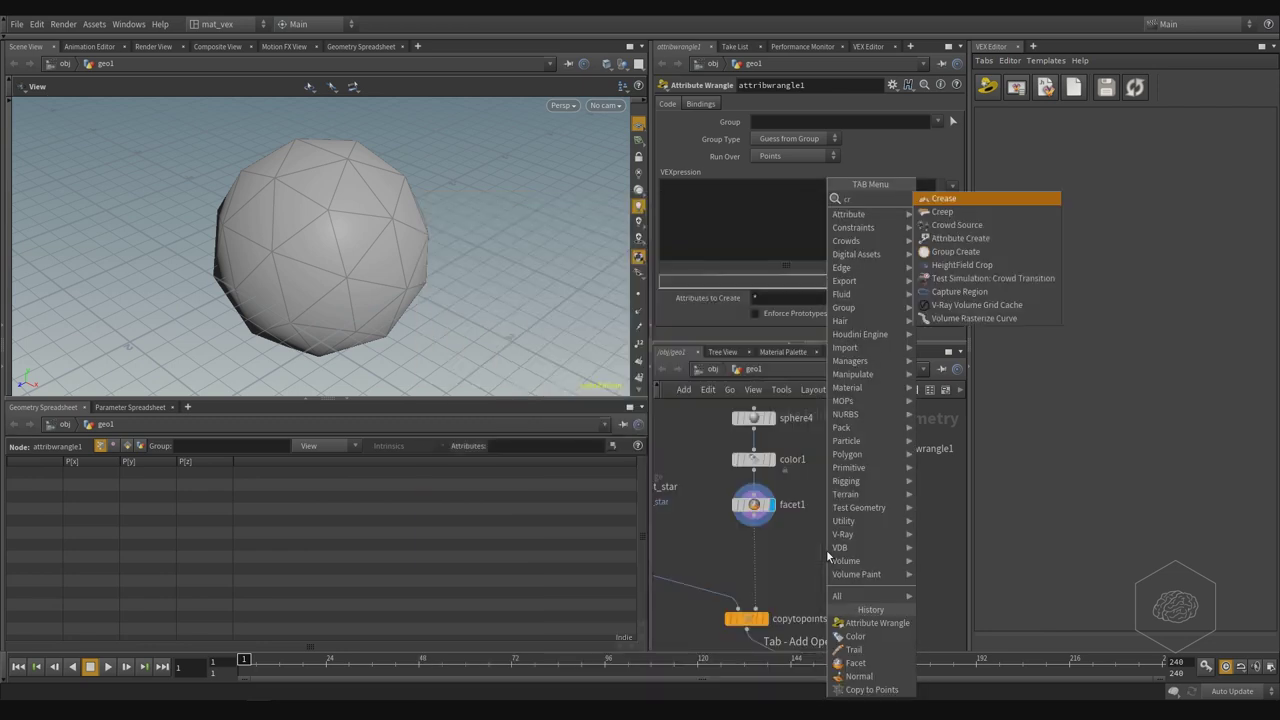
{"action": "key", "text": "Return"}
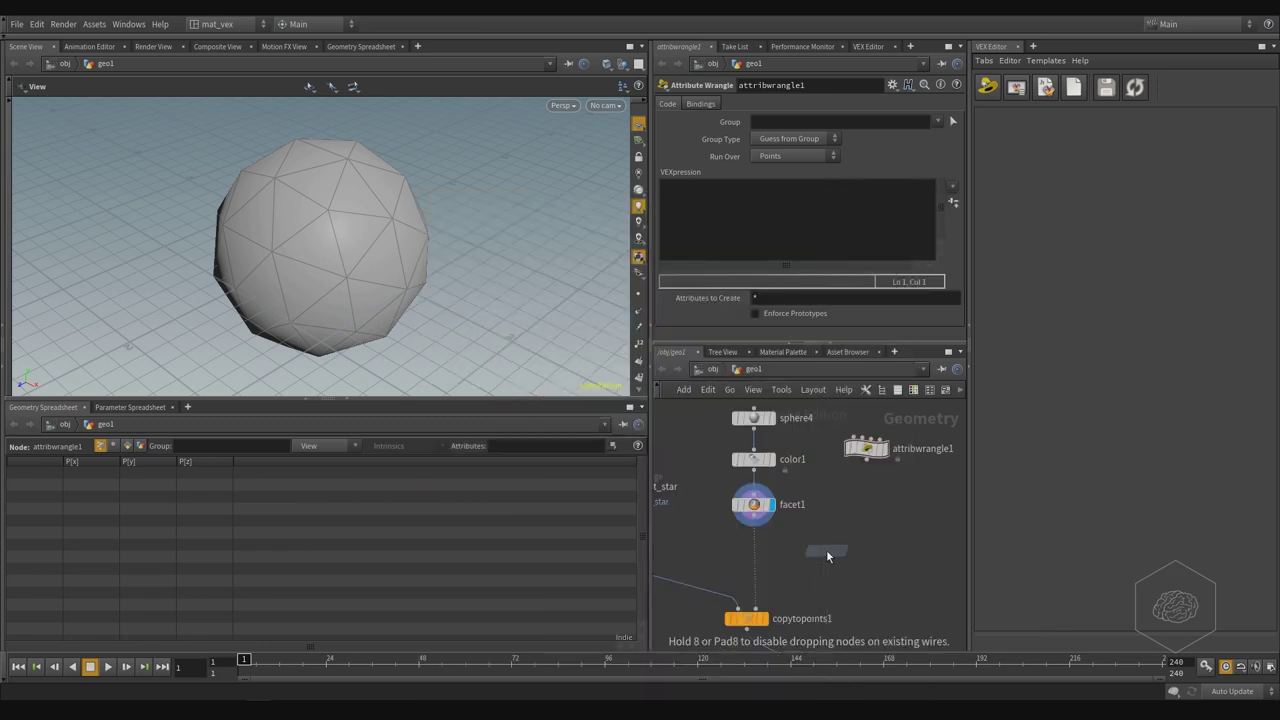
{"action": "left_click", "coordinate": [910, 499]}
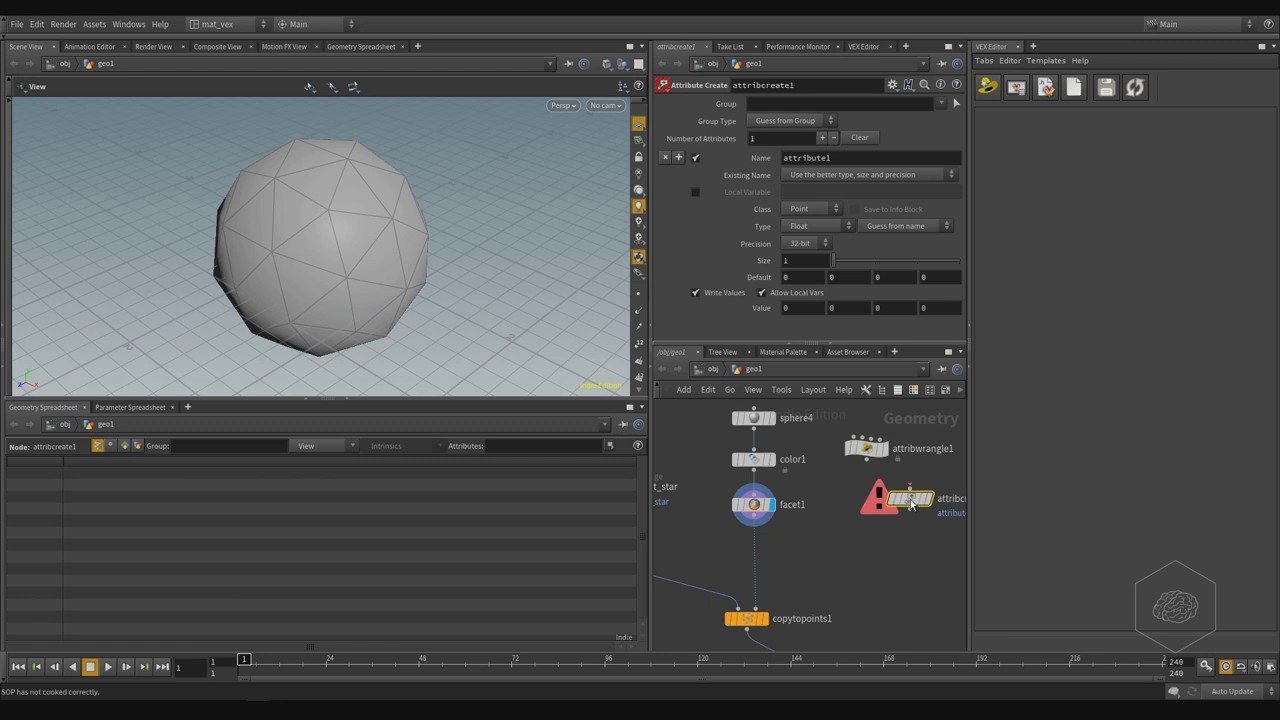
{"action": "left_click_drag", "start_coordinate": [910, 503], "coordinate": [875, 529]}
{"action": "scroll", "coordinate": [920, 510], "scroll_direction": "up", "scroll_amount": 3}
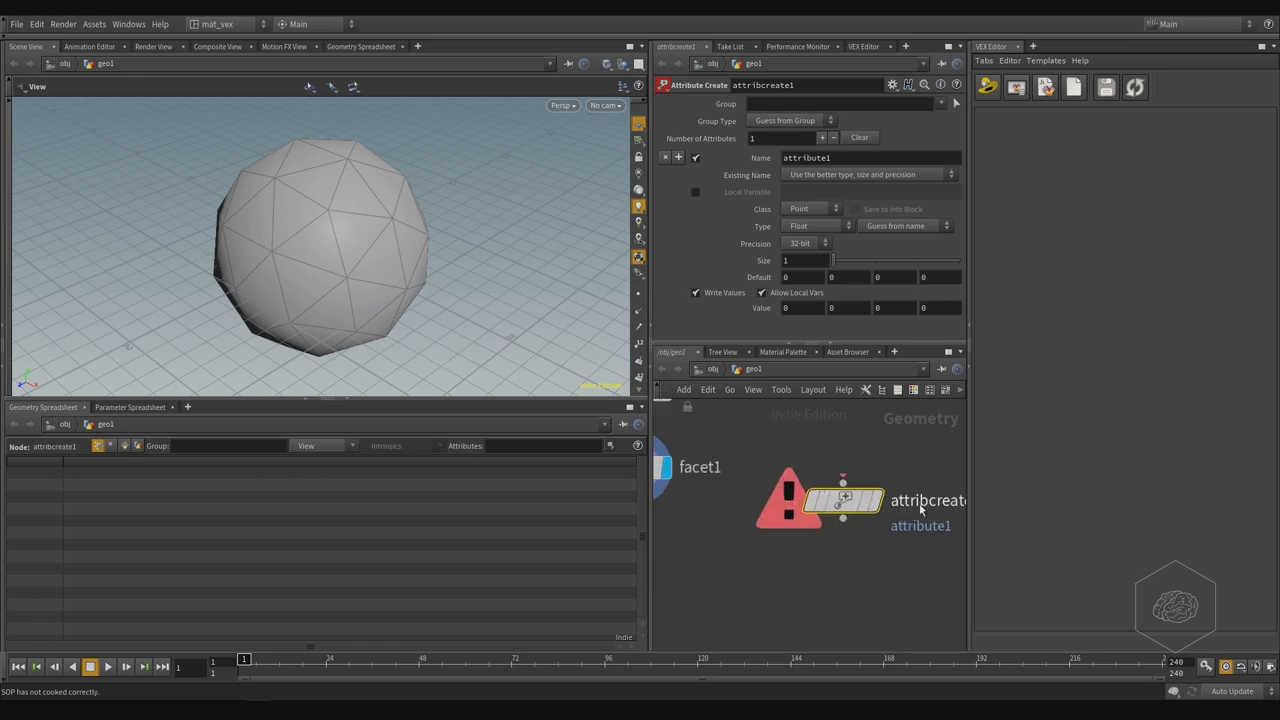
{"action": "middle_click_drag", "start_coordinate": [917, 541], "coordinate": [810, 537]}
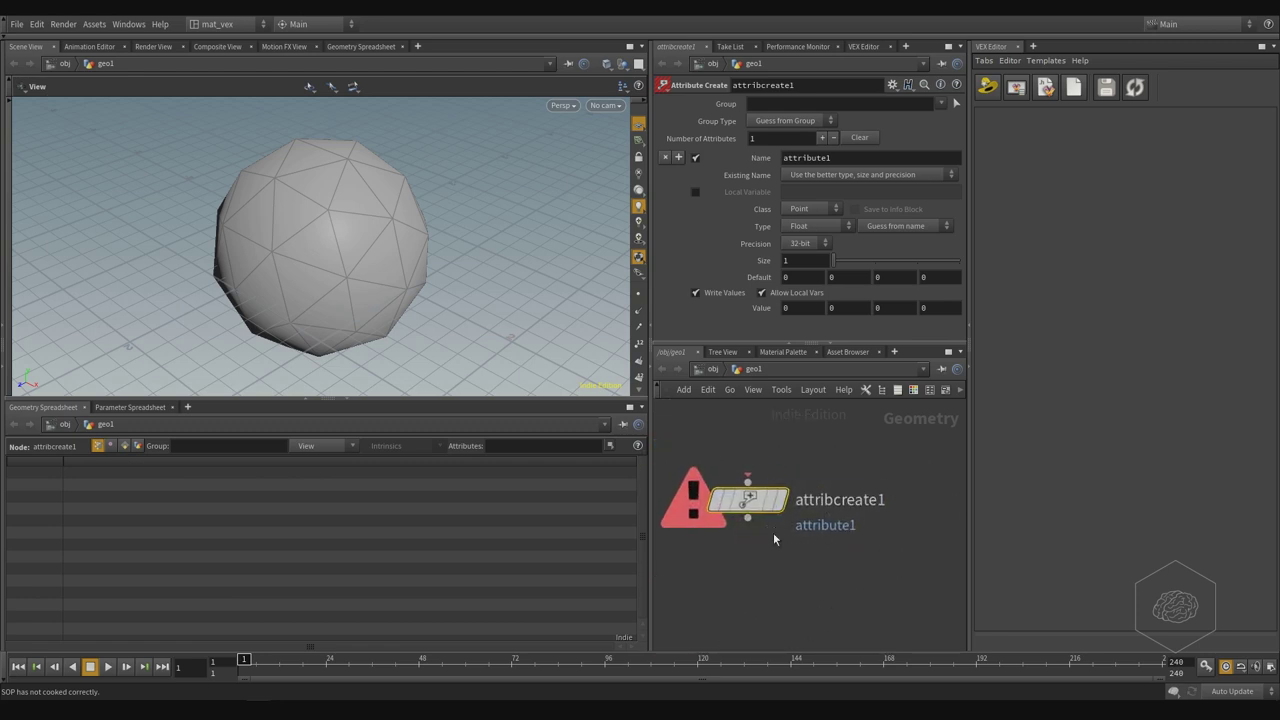
{"action": "key", "text": "Tab"}
{"action": "type", "text": "attr"}
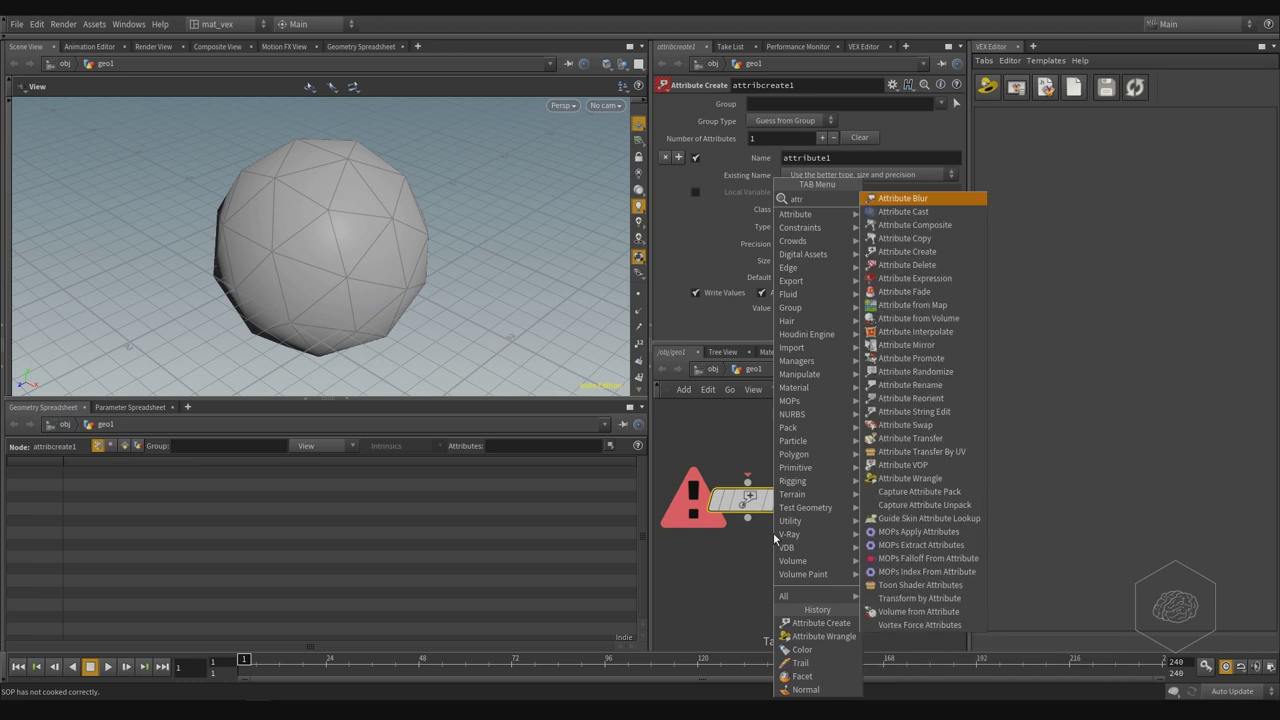
{"action": "key", "text": "Down"}
{"action": "key", "text": "Down"}
{"action": "key", "text": "Down"}
{"action": "key", "text": "Down"}
{"action": "key", "text": "Down"}
{"action": "key", "text": "Down"}
{"action": "key", "text": "Down"}
{"action": "key", "text": "Down"}
{"action": "key", "text": "Down"}
{"action": "key", "text": "Down"}
{"action": "key", "text": "Down"}
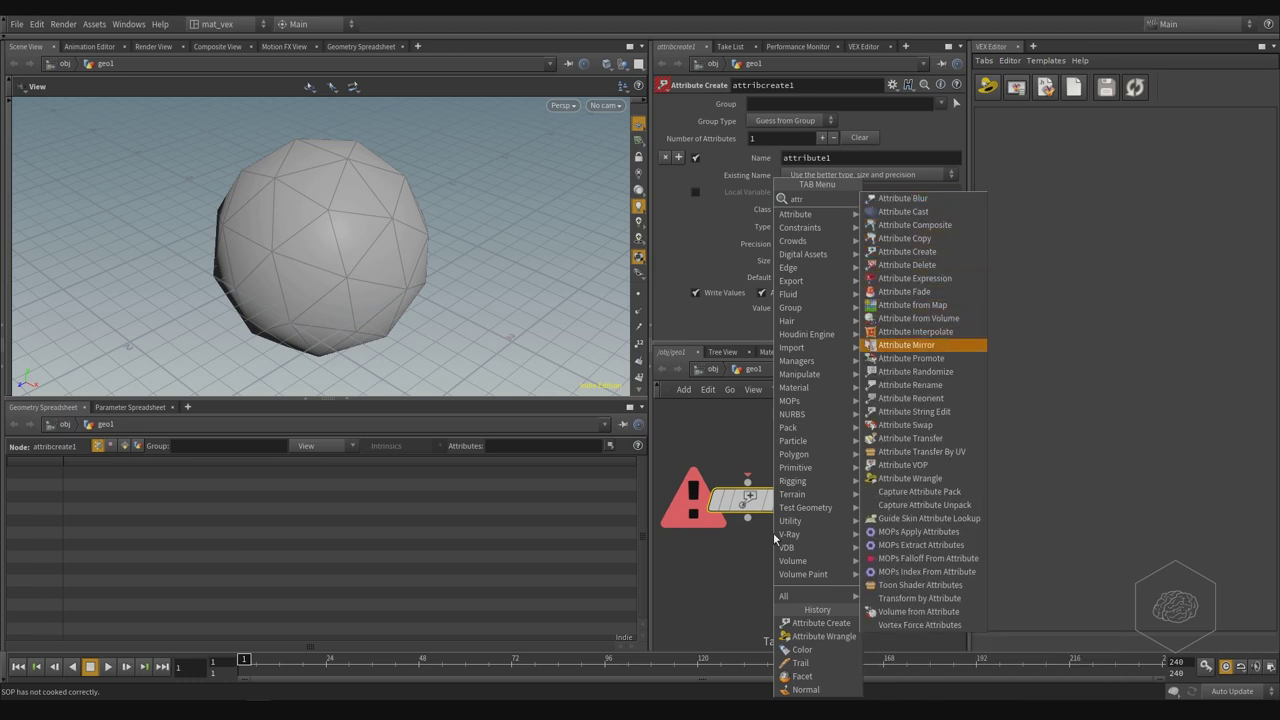
{"action": "key", "text": "Down"}
{"action": "key", "text": "Down"}
{"action": "key", "text": "Down"}
{"action": "key", "text": "Down"}
{"action": "key", "text": "Down"}
{"action": "key", "text": "Down"}
{"action": "key", "text": "Down"}
{"action": "key", "text": "Down"}
{"action": "key", "text": "Down"}
{"action": "key", "text": "Down"}
{"action": "key", "text": "Down"}
{"action": "key", "text": "Down"}
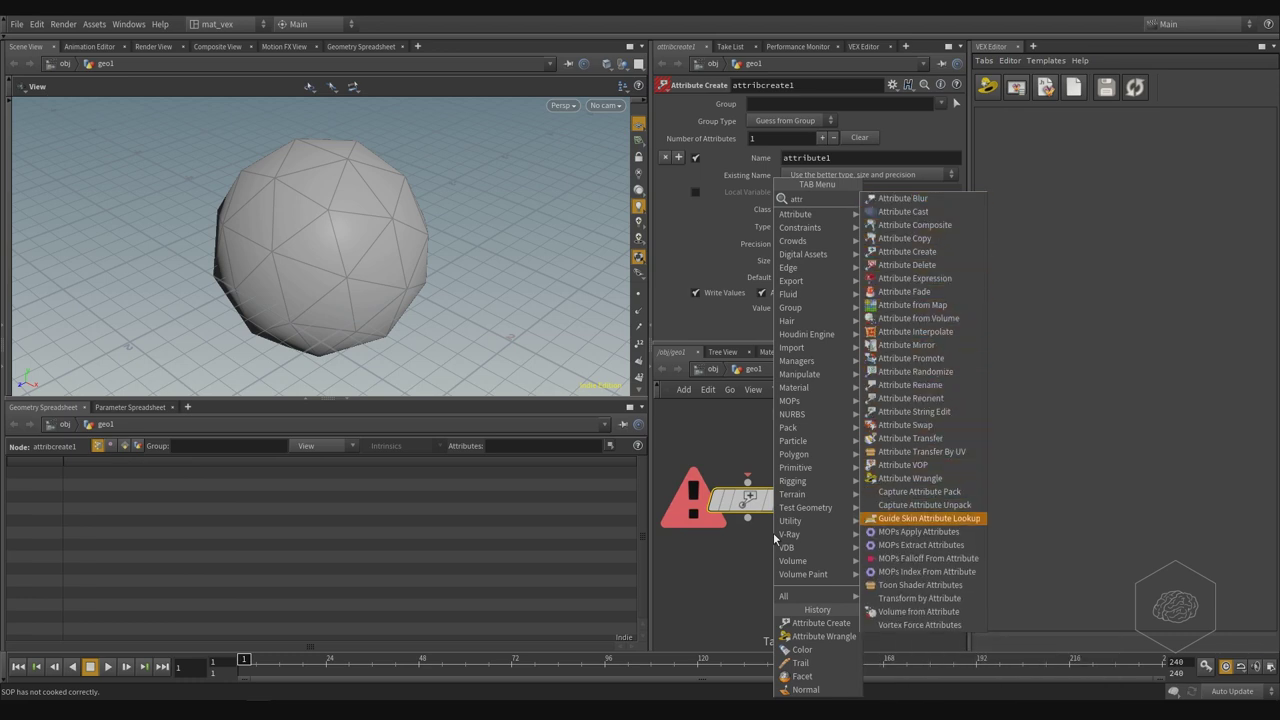
{"action": "key", "text": "Down"}
{"action": "key", "text": "Down"}
{"action": "key", "text": "Down"}
{"action": "key", "text": "Down"}
{"action": "key", "text": "Up"}
{"action": "key", "text": "Up"}
{"action": "key", "text": "Up"}
{"action": "key", "text": "Up"}
{"action": "key", "text": "Up"}
{"action": "key", "text": "Up"}
{"action": "key", "text": "Up"}
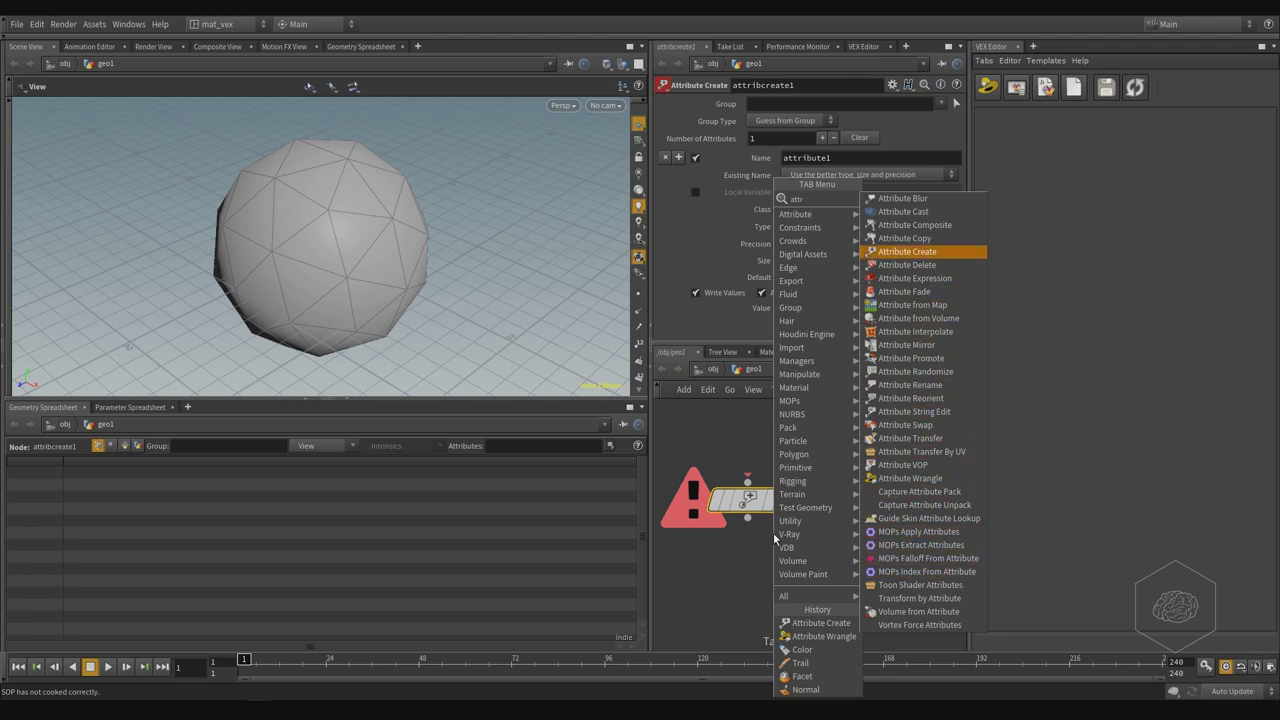
{"action": "key", "text": "Up"}
{"action": "key", "text": "Up"}
{"action": "key", "text": "Up"}
{"action": "key", "text": "Escape"}
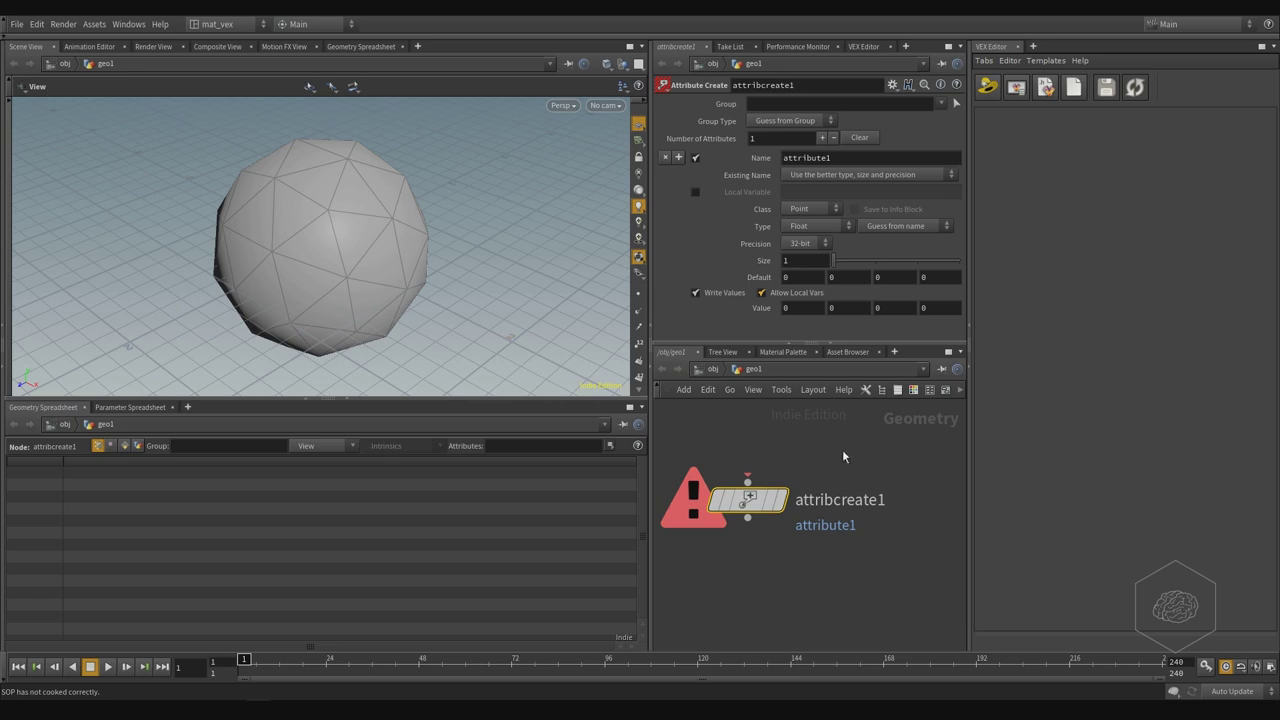
{"action": "left_click_drag", "start_coordinate": [834, 415], "coordinate": [746, 558]}
Step: Rename attribcreate1's attribute to myNormal
{"action": "left_click", "coordinate": [854, 156]}
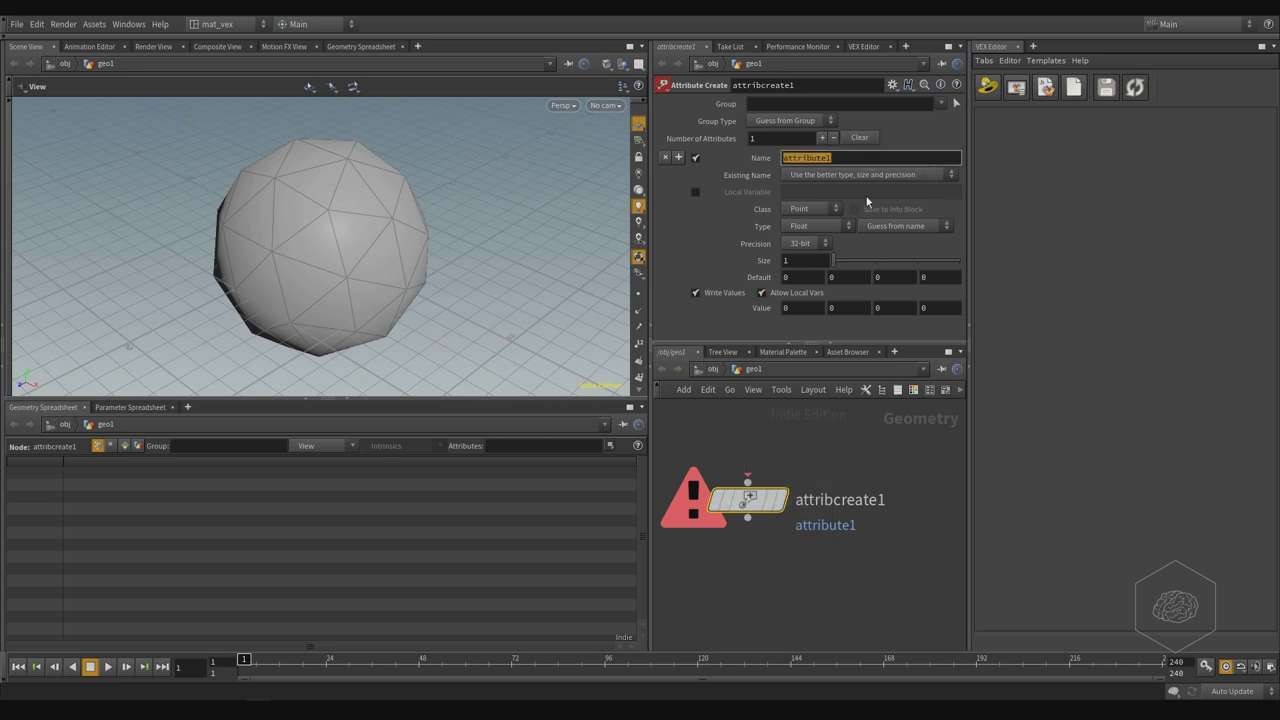
{"action": "type", "text": "n"}
{"action": "type", "text": "OR"}
{"action": "key", "text": "BackSpace"}
{"action": "key", "text": "BackSpace"}
{"action": "key", "text": "BackSpace"}
{"action": "type", "text": "my"}
{"action": "type", "text": "Normal"}
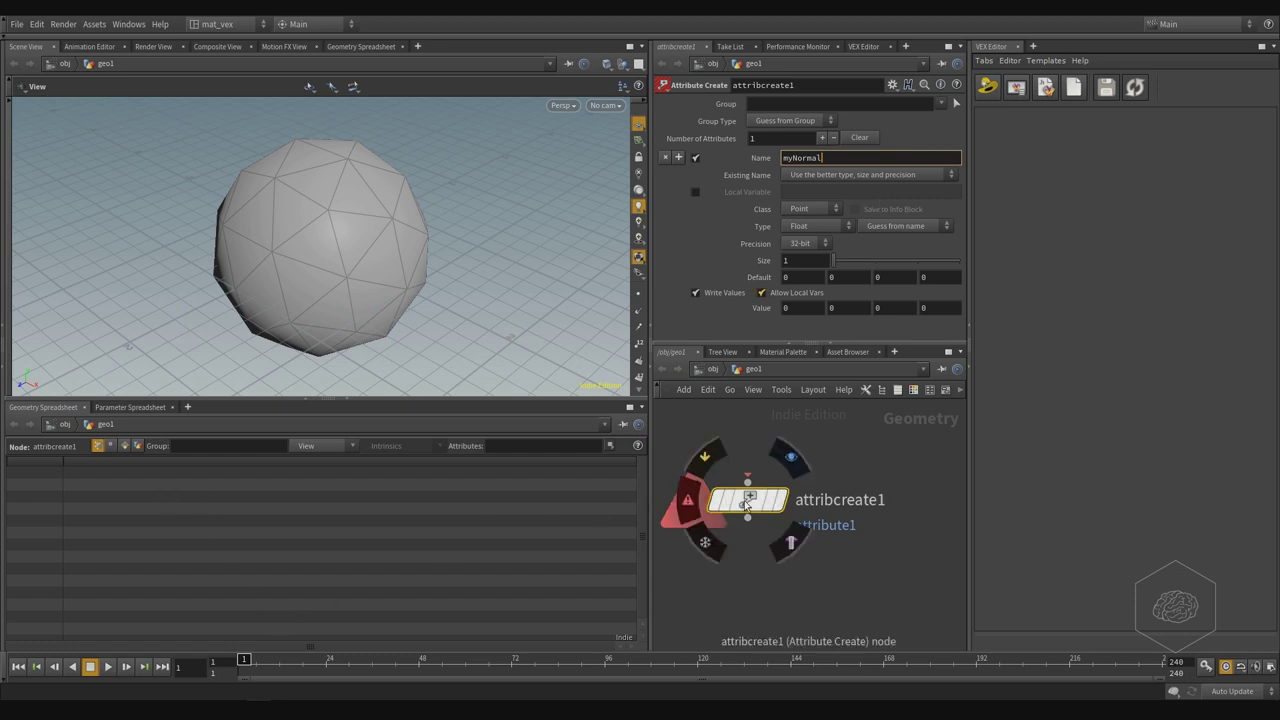
Step: Wire the sphere's output into attribcreate1
{"action": "middle_click_drag", "start_coordinate": [798, 449], "coordinate": [851, 497]}
{"action": "scroll", "coordinate": [851, 497], "scroll_direction": "down", "scroll_amount": 3}
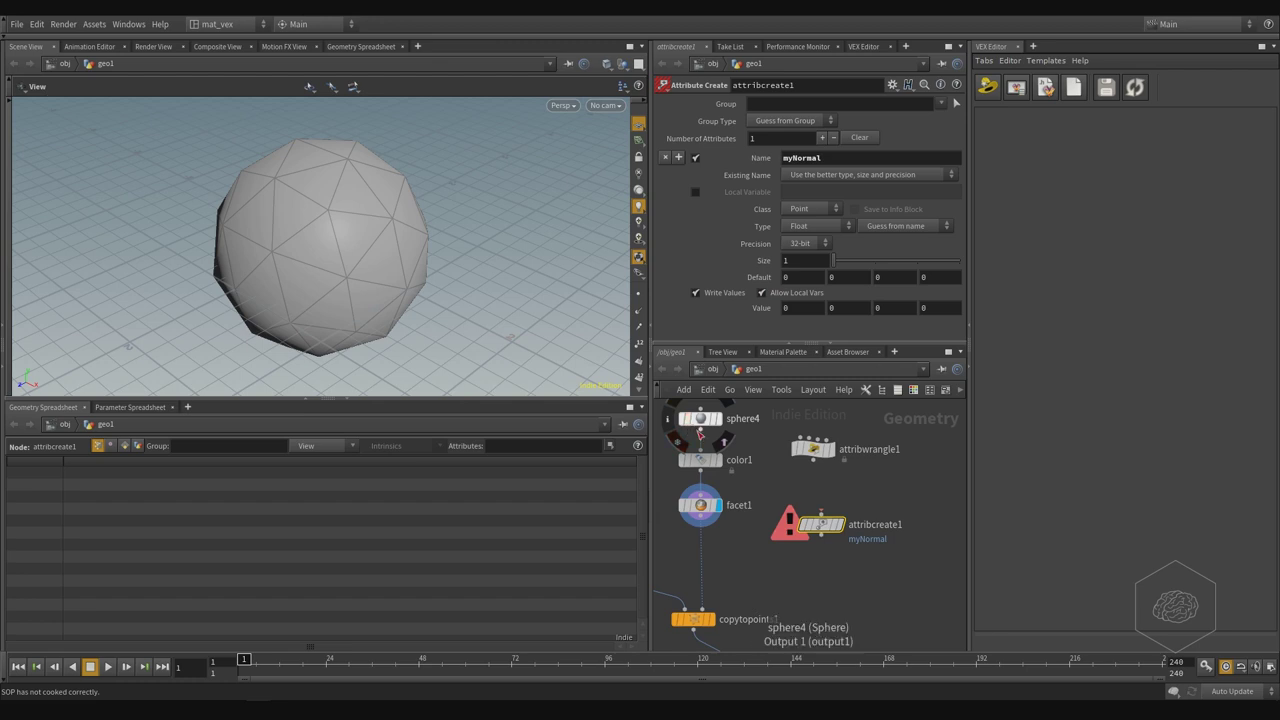
{"action": "left_click", "coordinate": [700, 428]}
{"action": "left_click", "coordinate": [820, 540]}
{"action": "scroll", "coordinate": [816, 530], "scroll_direction": "up", "scroll_amount": 3}
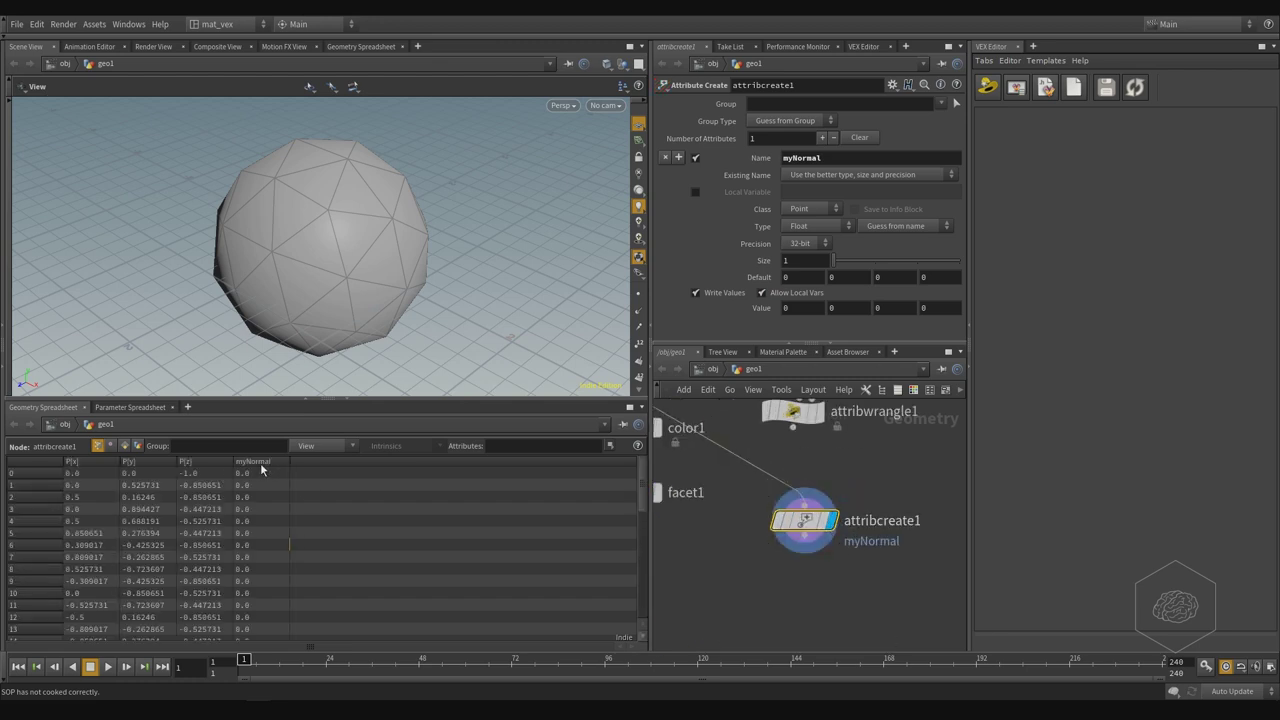
Step: Keep the attribute class as Point and set its type to Vector
{"action": "left_click", "coordinate": [800, 307]}
{"action": "left_click", "coordinate": [807, 209]}
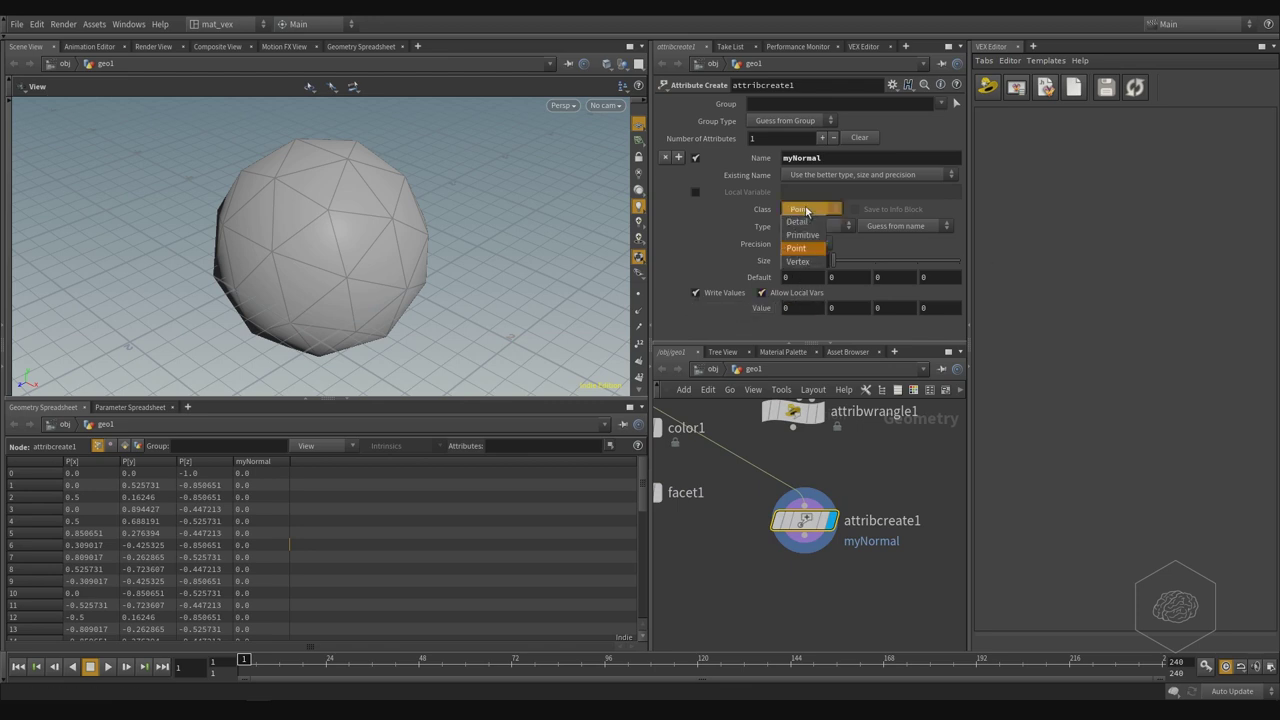
{"action": "left_click", "coordinate": [807, 209]}
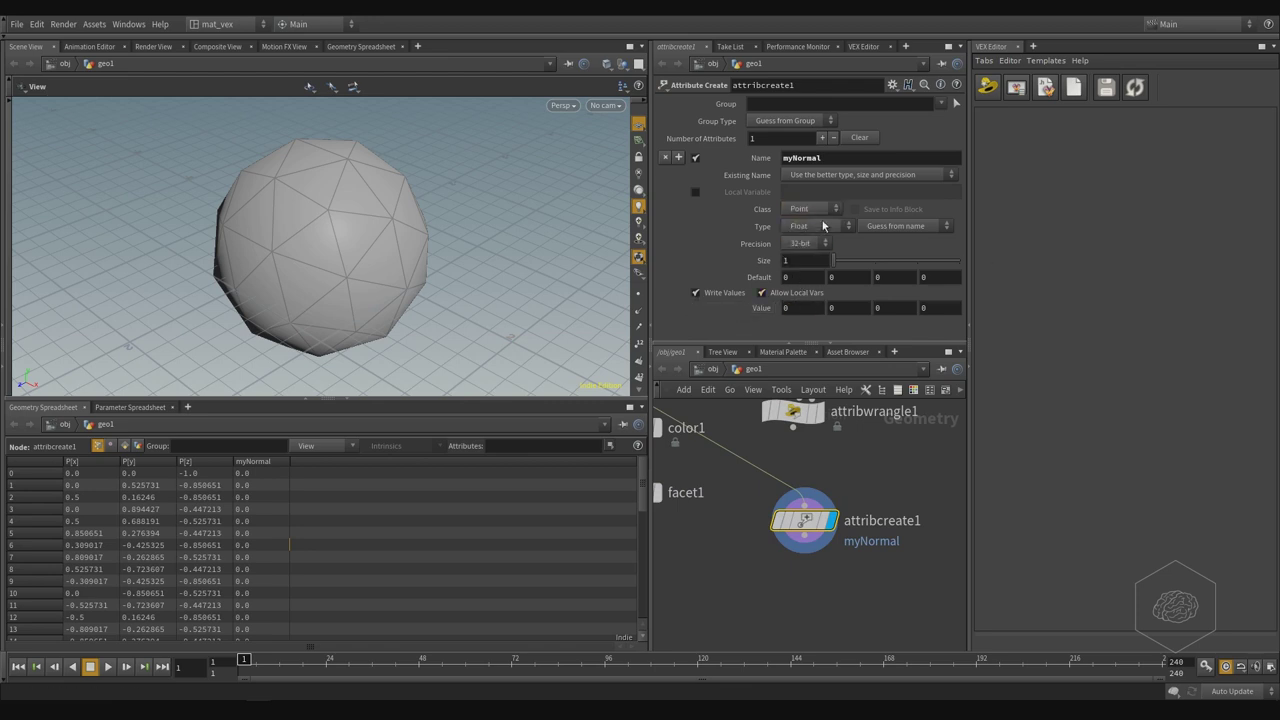
{"action": "left_click", "coordinate": [822, 226]}
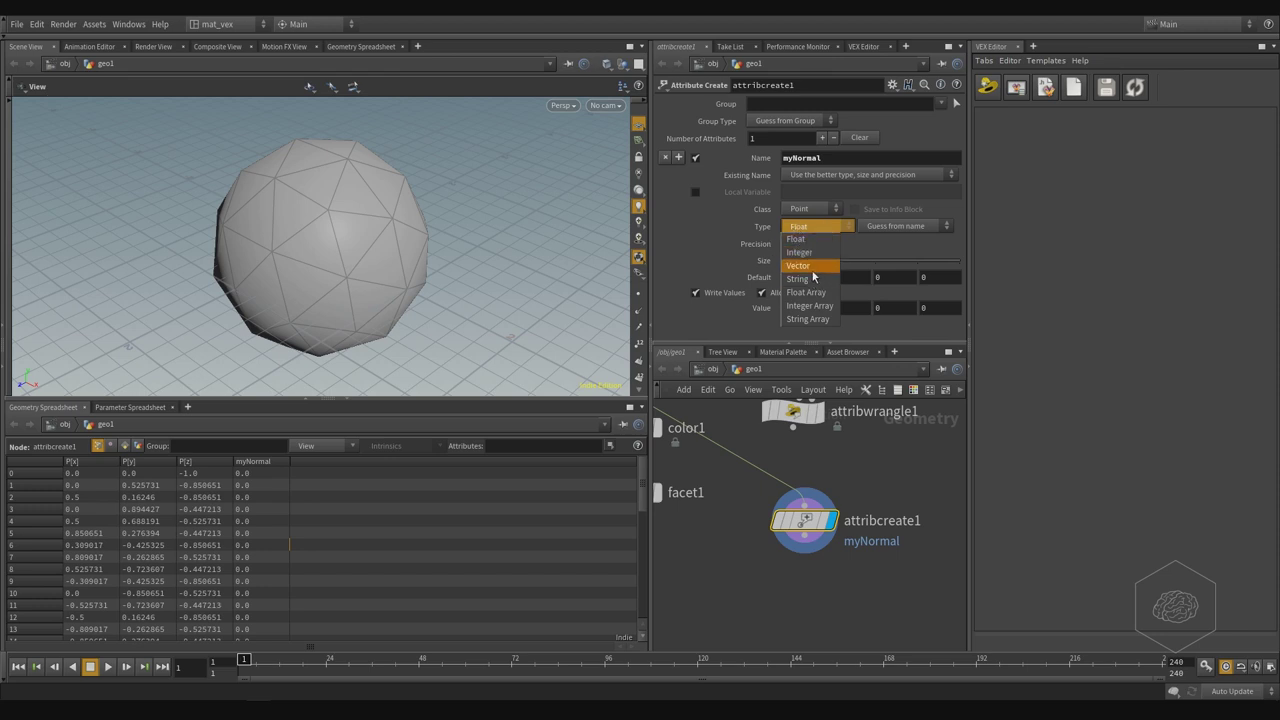
{"action": "left_click", "coordinate": [813, 268]}
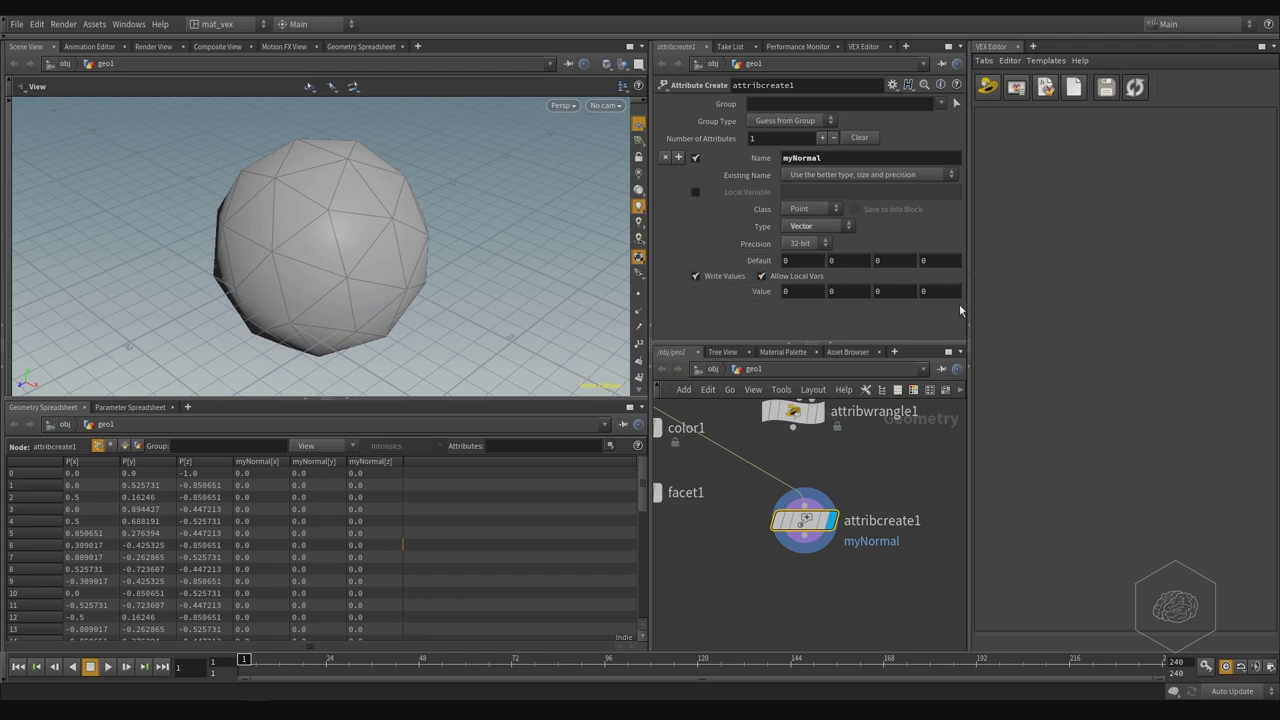
Step: Set the myNormal value to (0, 1, 0) by entering 1 in Y
{"action": "left_click", "coordinate": [815, 292]}
{"action": "left_click", "coordinate": [858, 300]}
{"action": "type", "text": "1"}
{"action": "key", "text": "Tab"}
{"action": "key", "text": "Return"}
Step: Display point normals on the sphere and change myNormal to (0, 0, 1)
{"action": "middle_click_drag", "start_coordinate": [869, 542], "coordinate": [883, 522]}
{"action": "left_click", "coordinate": [639, 311]}
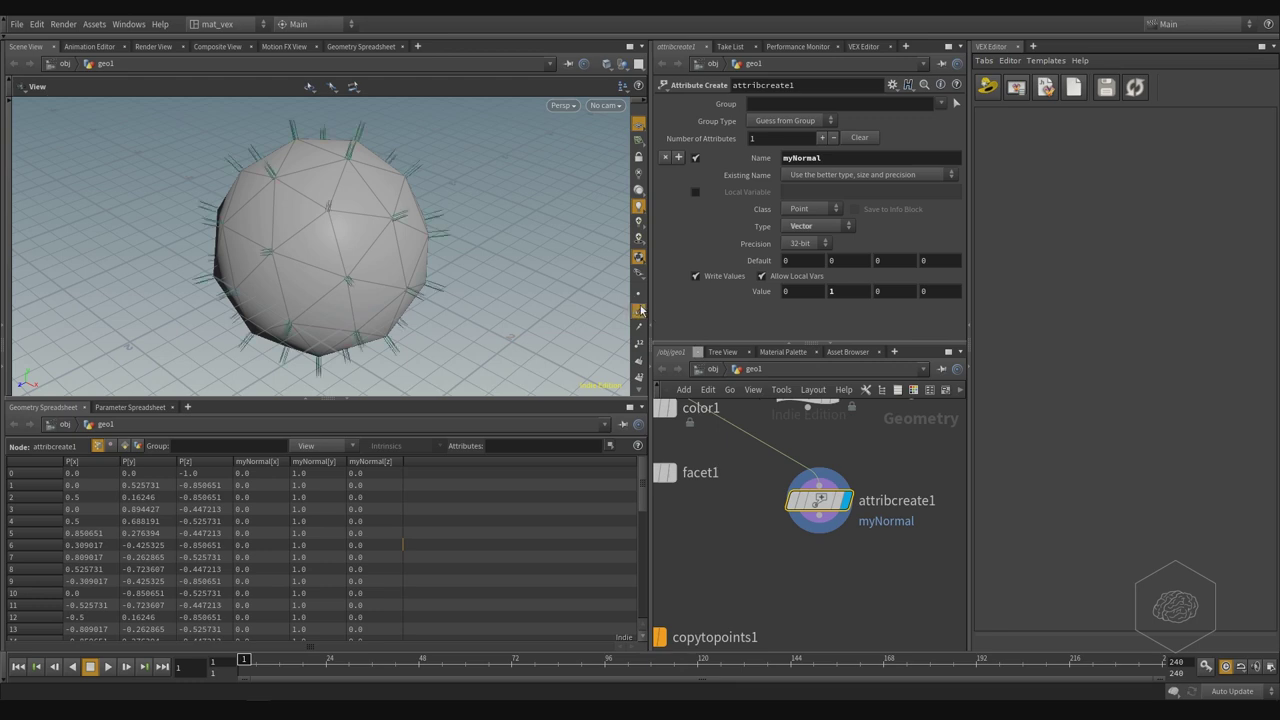
{"action": "left_click_drag", "start_coordinate": [386, 234], "coordinate": [480, 212], "text": "alt"}
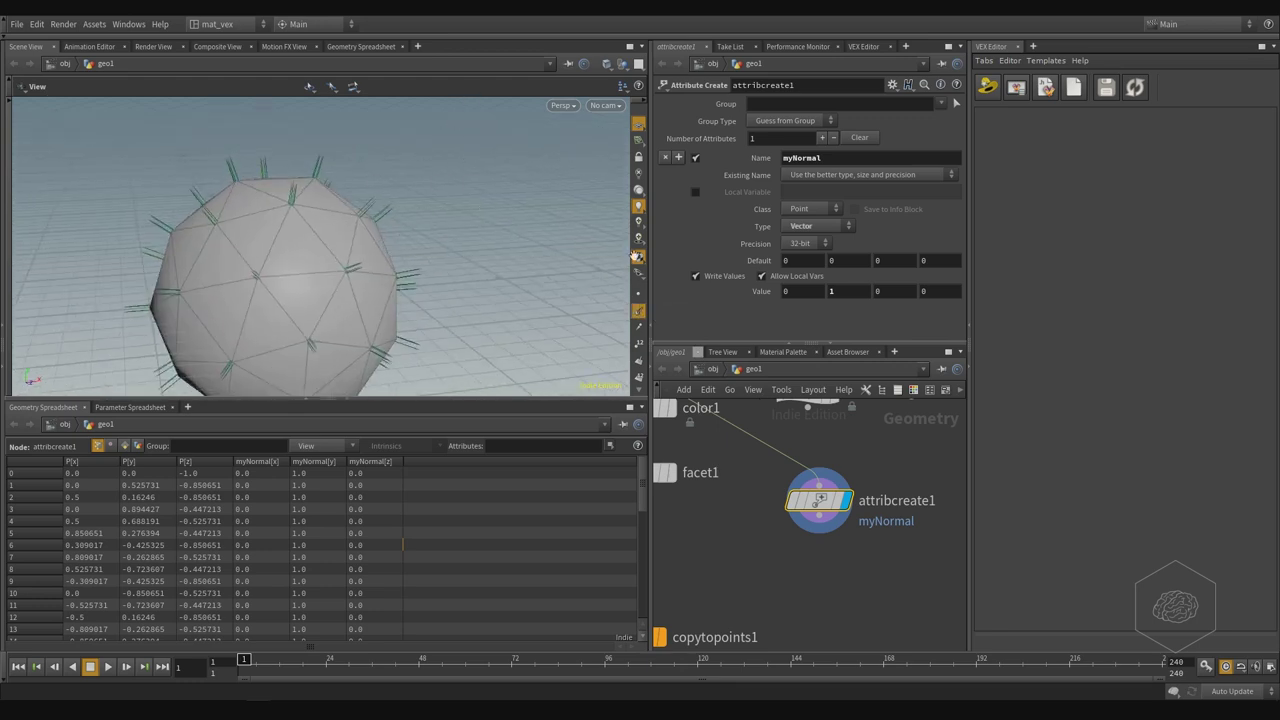
{"action": "left_click", "coordinate": [848, 291]}
{"action": "type", "text": "0"}
{"action": "key", "text": "Return"}
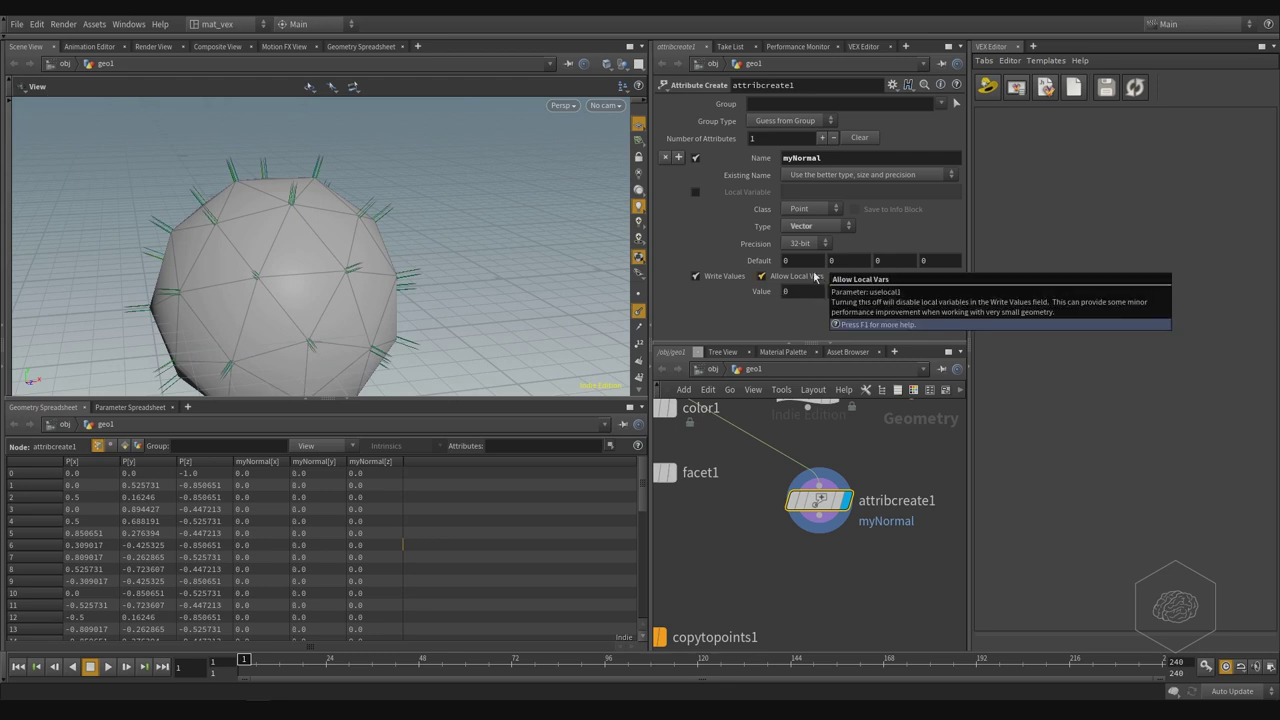
{"action": "left_click", "coordinate": [893, 291]}
{"action": "type", "text": "1"}
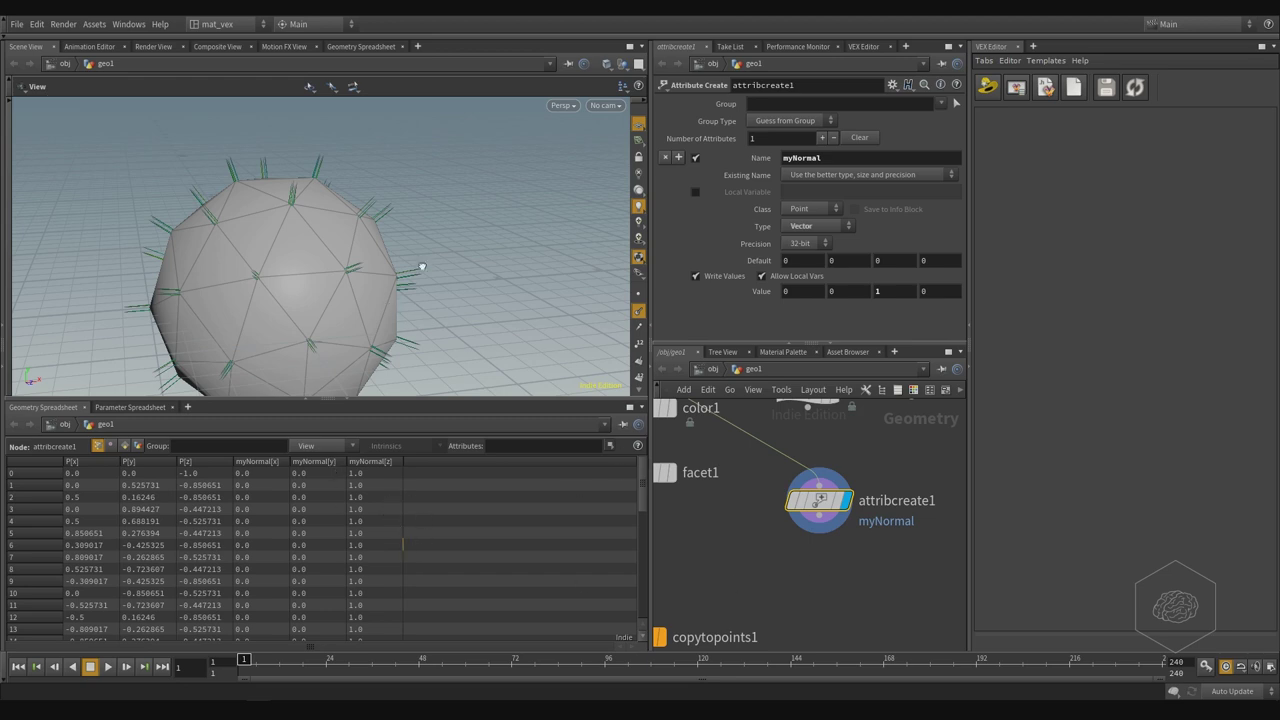
Step: Toggle point normal display off and back on while orbiting around the sphere
{"action": "left_click_drag", "start_coordinate": [422, 267], "coordinate": [317, 280]}
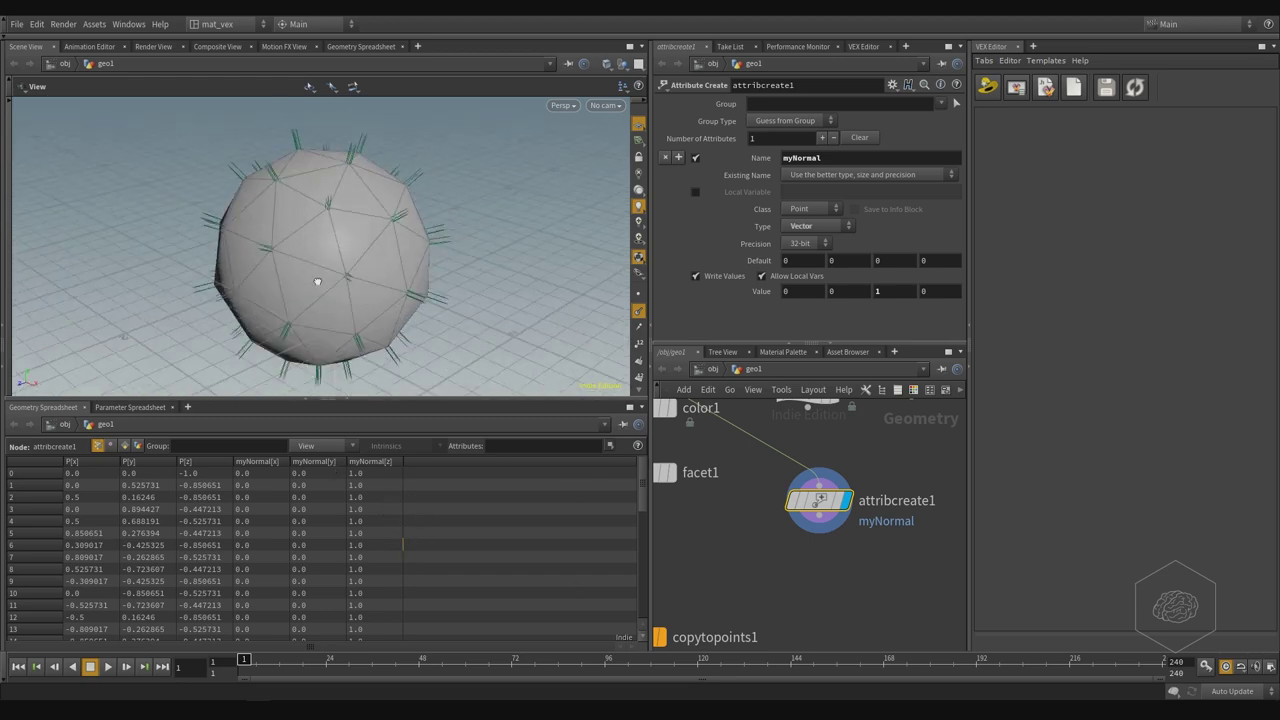
{"action": "left_click", "coordinate": [639, 311]}
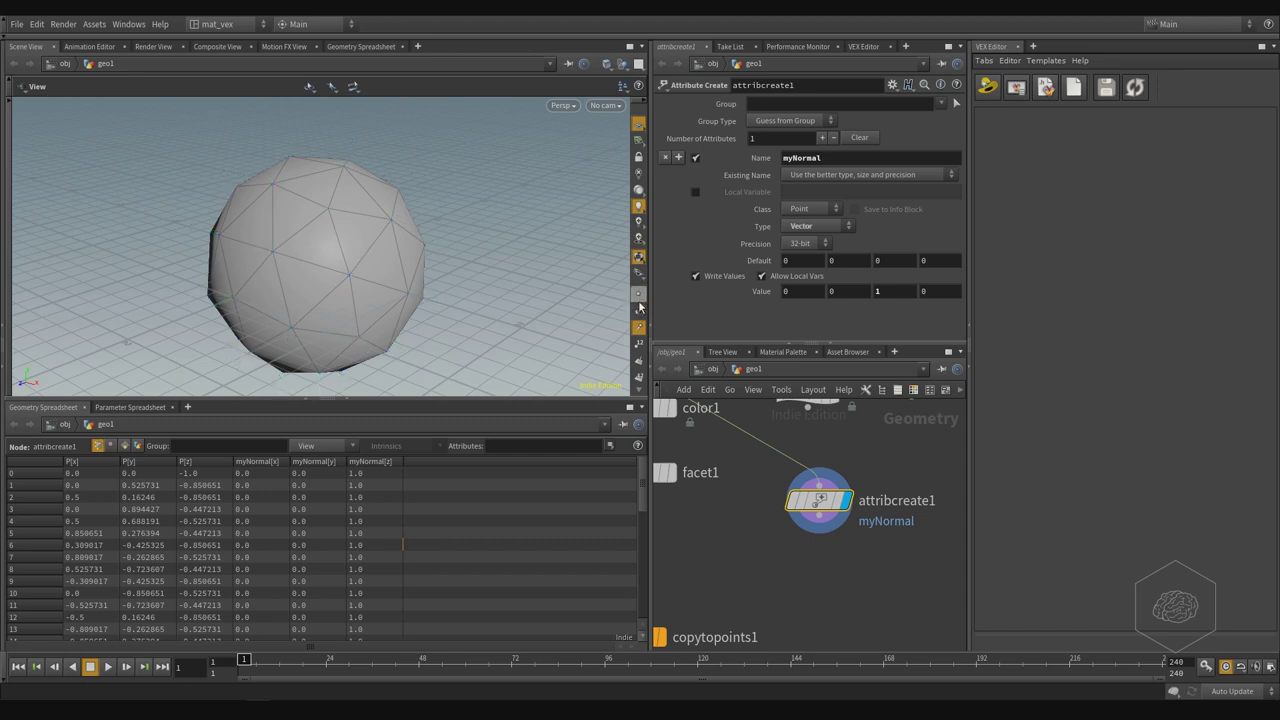
{"action": "left_click", "coordinate": [639, 311]}
{"action": "mouse_move", "coordinate": [212, 259]}
{"action": "left_mouse_down"}
{"action": "mouse_move", "coordinate": [340, 254]}
{"action": "mouse_move", "coordinate": [379, 293]}
{"action": "left_mouse_up"}
{"action": "left_click", "coordinate": [416, 39]}
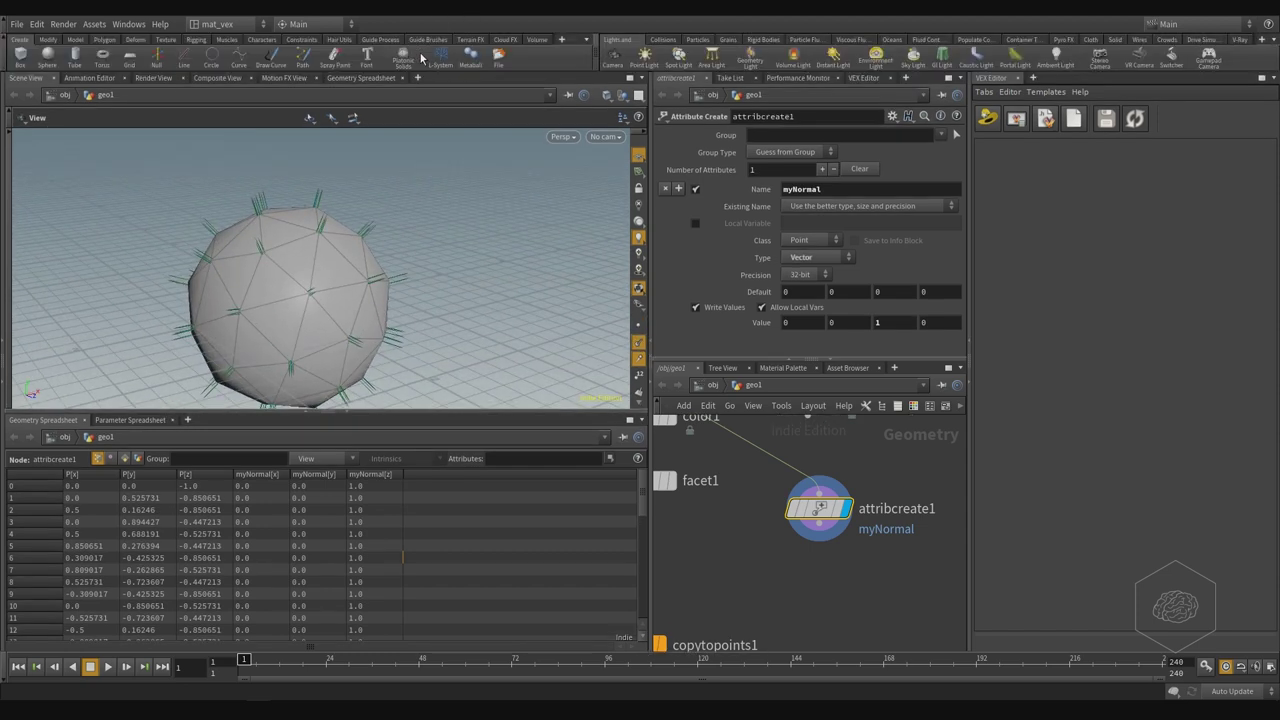
Step: Add a new Scene View tab, frame the sphere, and show its point normals
{"action": "left_click", "coordinate": [2, 44]}
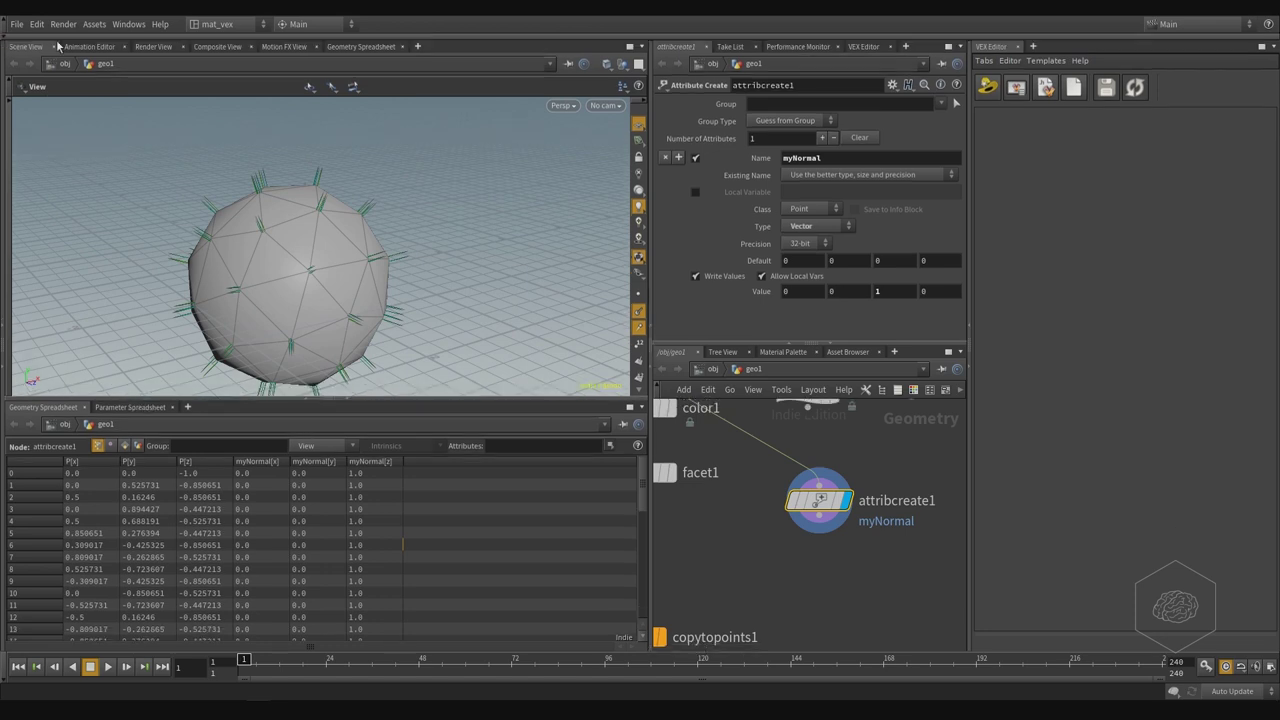
{"action": "left_click", "coordinate": [417, 47]}
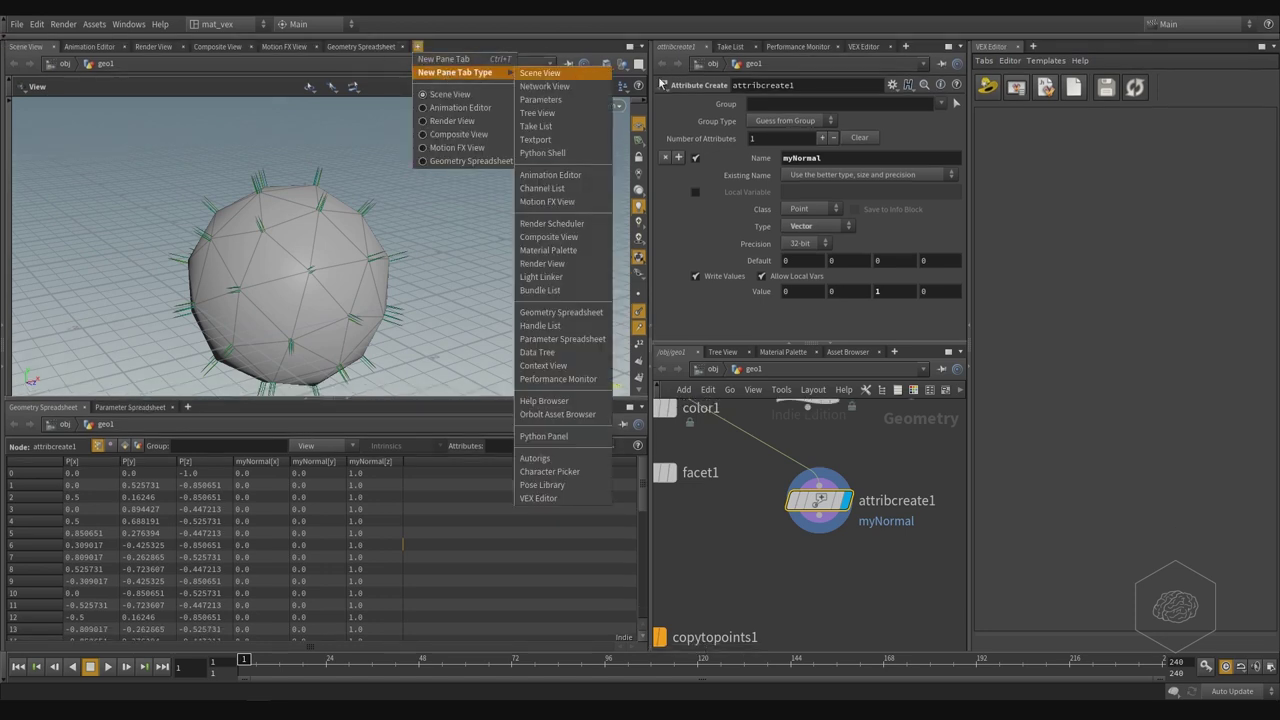
{"action": "left_click", "coordinate": [568, 76]}
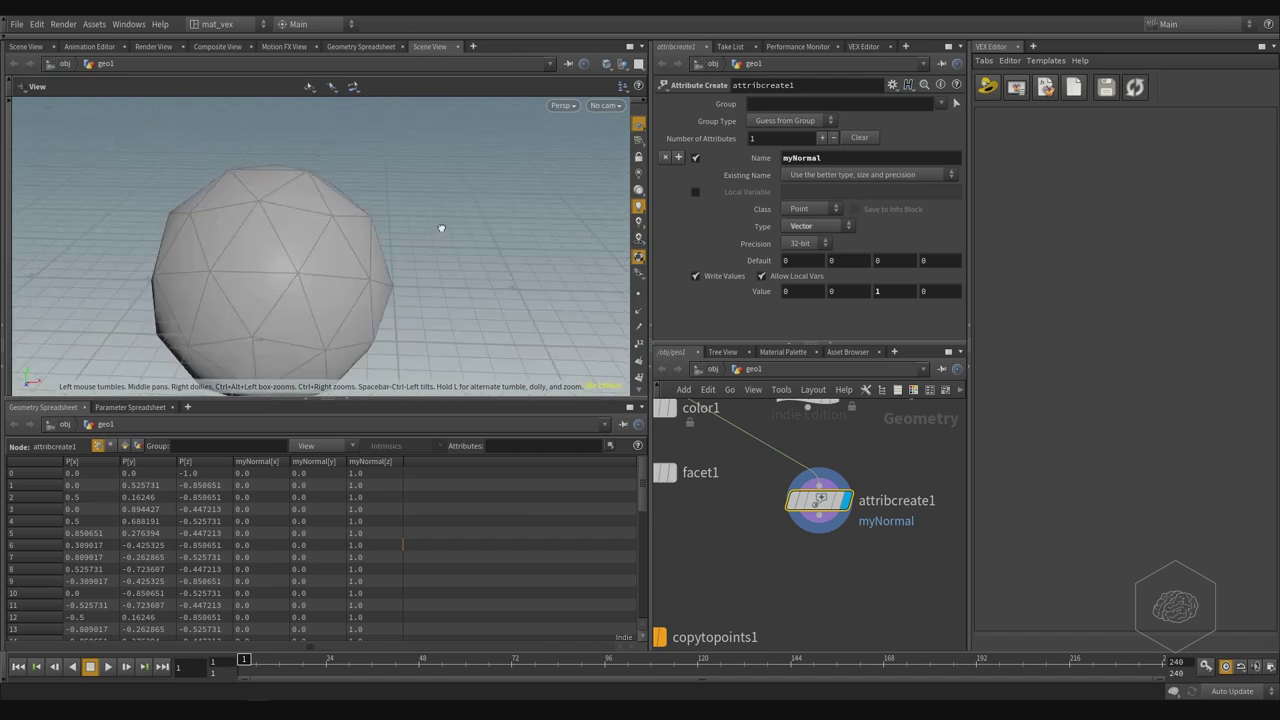
{"action": "key", "text": "h"}
{"action": "left_click", "coordinate": [638, 312]}
{"action": "mouse_move", "coordinate": [322, 272]}
{"action": "left_mouse_down"}
{"action": "mouse_move", "coordinate": [405, 253]}
{"action": "mouse_move", "coordinate": [520, 300]}
{"action": "mouse_move", "coordinate": [514, 234]}
{"action": "mouse_move", "coordinate": [471, 280]}
{"action": "left_mouse_up"}
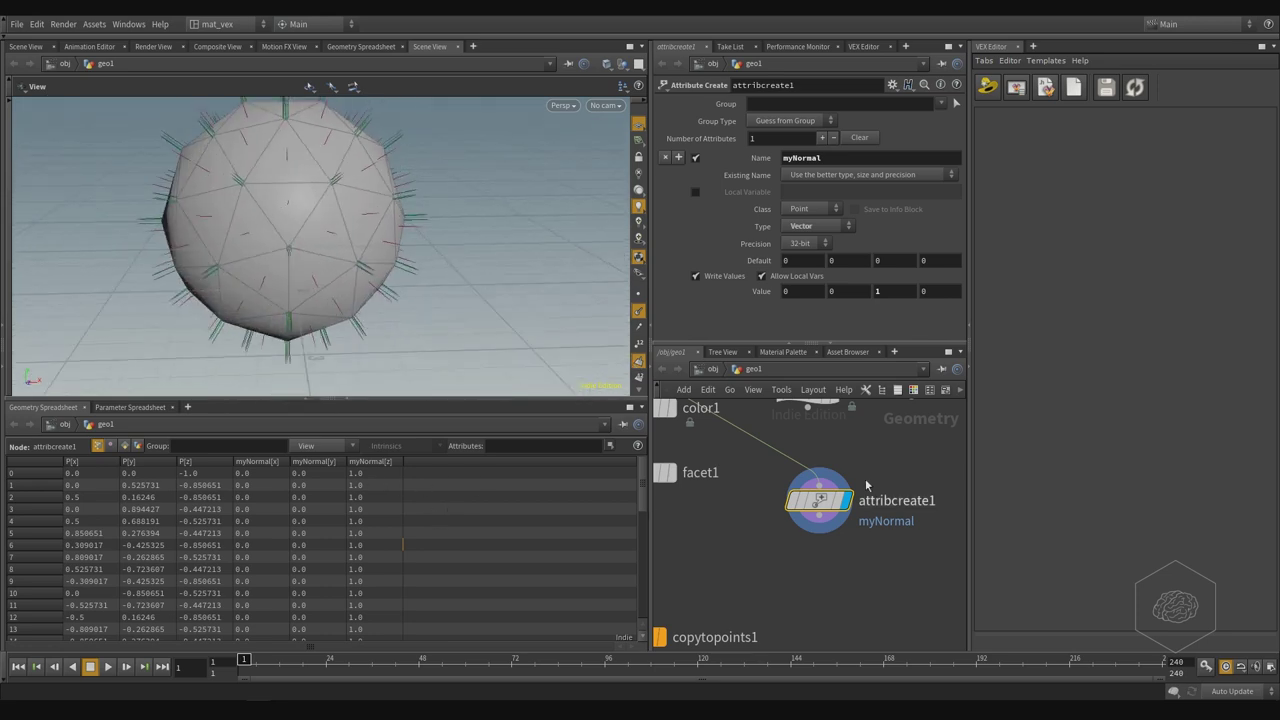
Step: Set myNormal's Y value to 1 and drag the divider down to enlarge the viewport
{"action": "left_click", "coordinate": [862, 291]}
{"action": "type", "text": "1"}
{"action": "key", "text": "Return"}
{"action": "mouse_move", "coordinate": [490, 363]}
{"action": "left_mouse_down"}
{"action": "mouse_move", "coordinate": [486, 254]}
{"action": "mouse_move", "coordinate": [529, 209]}
{"action": "left_mouse_up"}
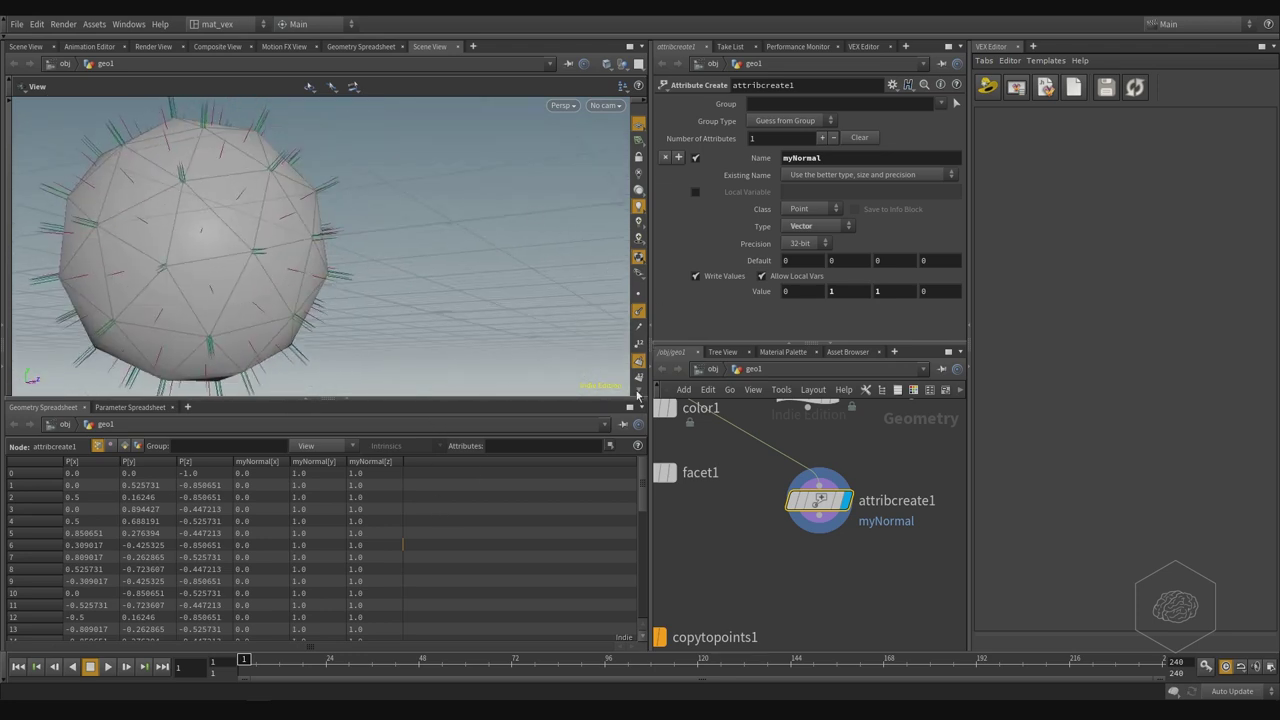
{"action": "left_click", "coordinate": [640, 390]}
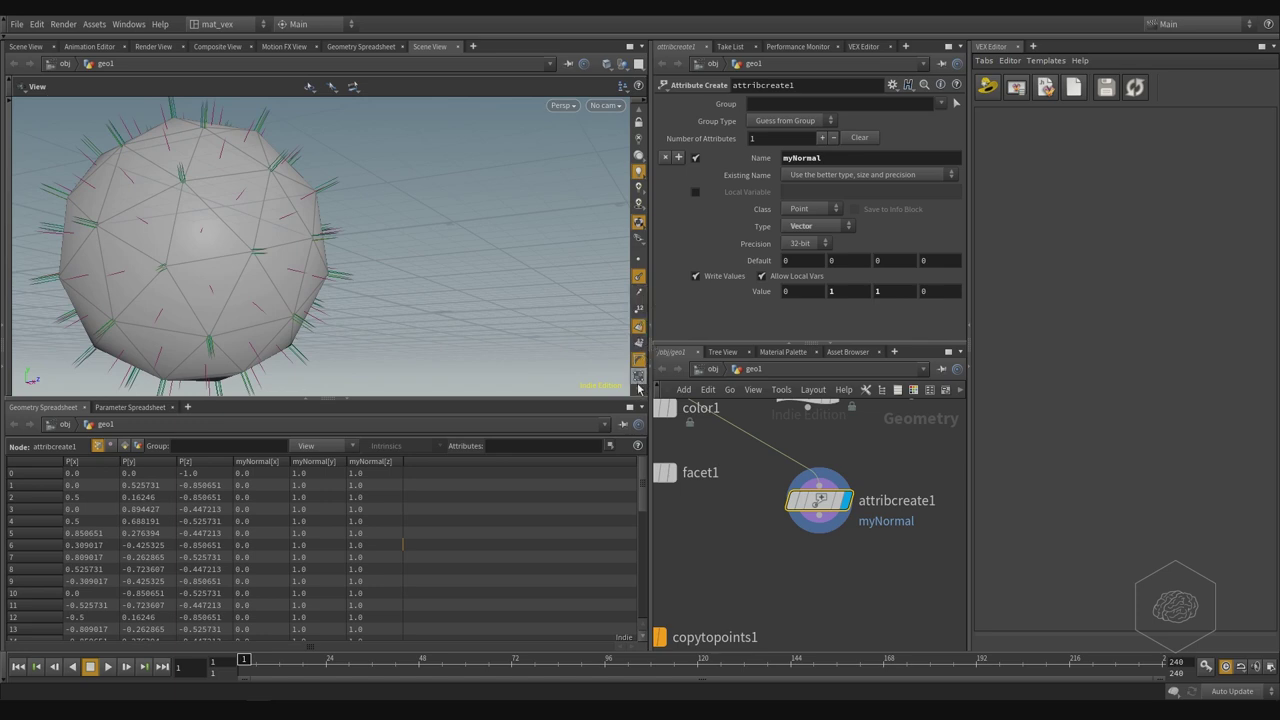
{"action": "left_click", "coordinate": [639, 391]}
{"action": "left_click", "coordinate": [639, 391]}
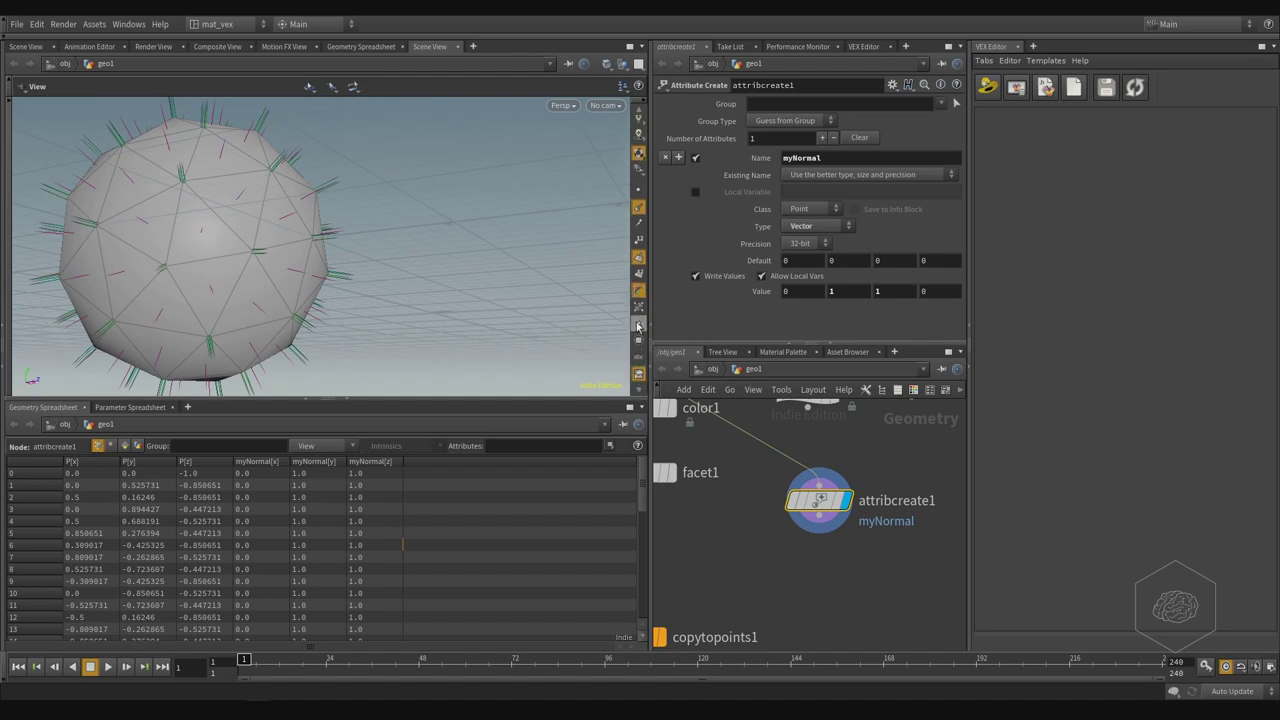
{"action": "left_click_drag", "start_coordinate": [613, 399], "coordinate": [613, 493]}
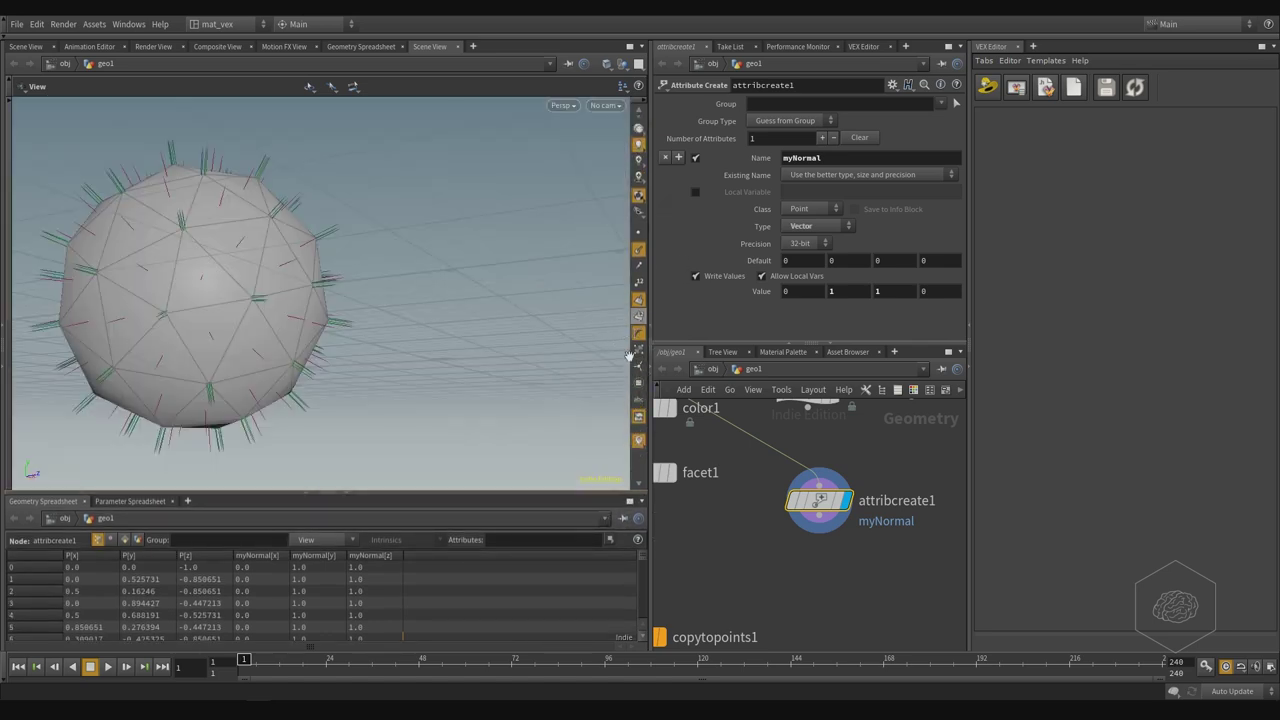
{"action": "mouse_move", "coordinate": [283, 143]}
{"action": "left_mouse_down", "text": "alt"}
{"action": "mouse_move", "coordinate": [311, 181]}
{"action": "mouse_move", "coordinate": [337, 266]}
{"action": "mouse_move", "coordinate": [369, 211]}
{"action": "left_mouse_up", "text": "alt"}
Step: In Display Options visualizers, add a new common Marker visualizer
{"action": "key", "text": "d"}
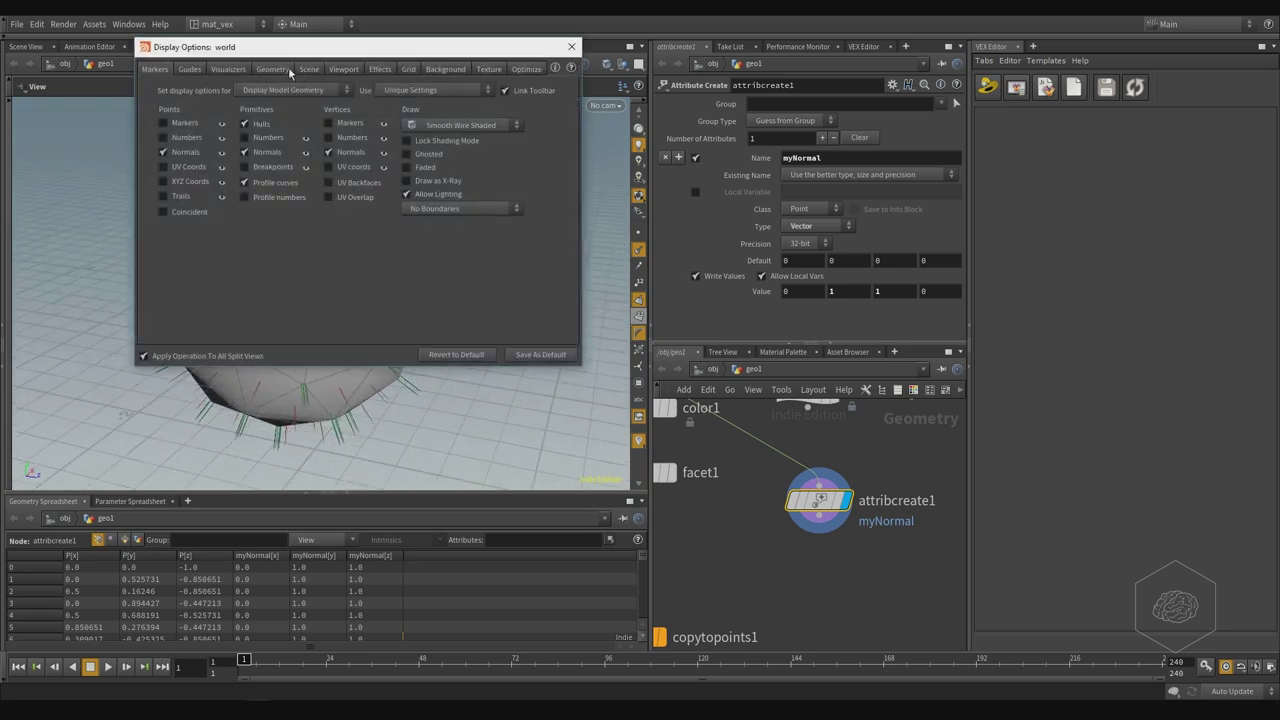
{"action": "left_click", "coordinate": [198, 68]}
{"action": "left_click", "coordinate": [228, 68]}
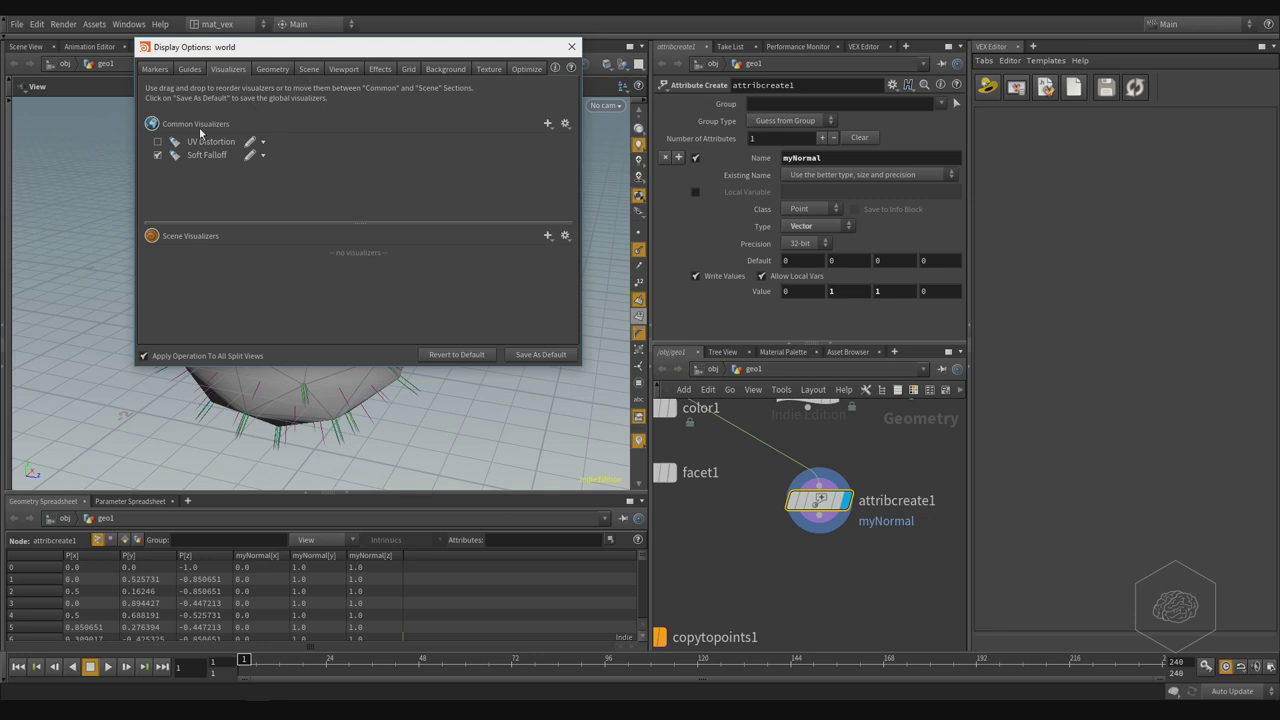
{"action": "left_click", "coordinate": [548, 122]}
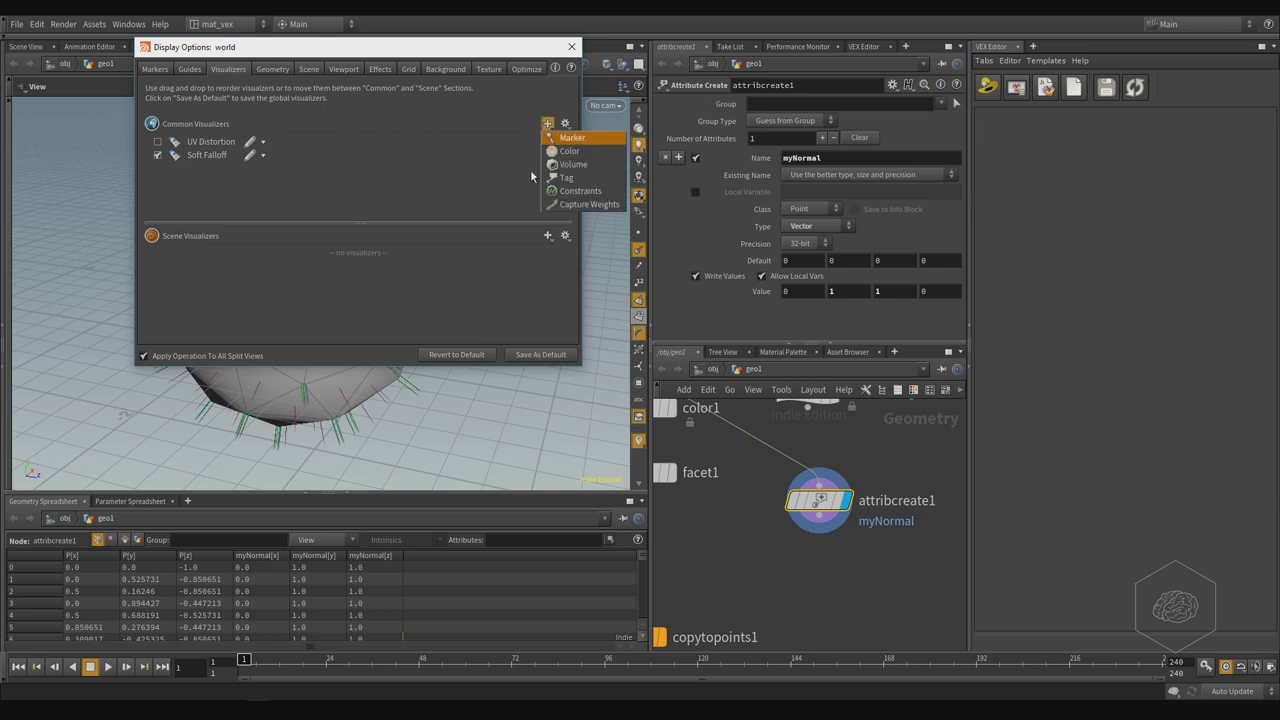
{"action": "left_click", "coordinate": [592, 138]}
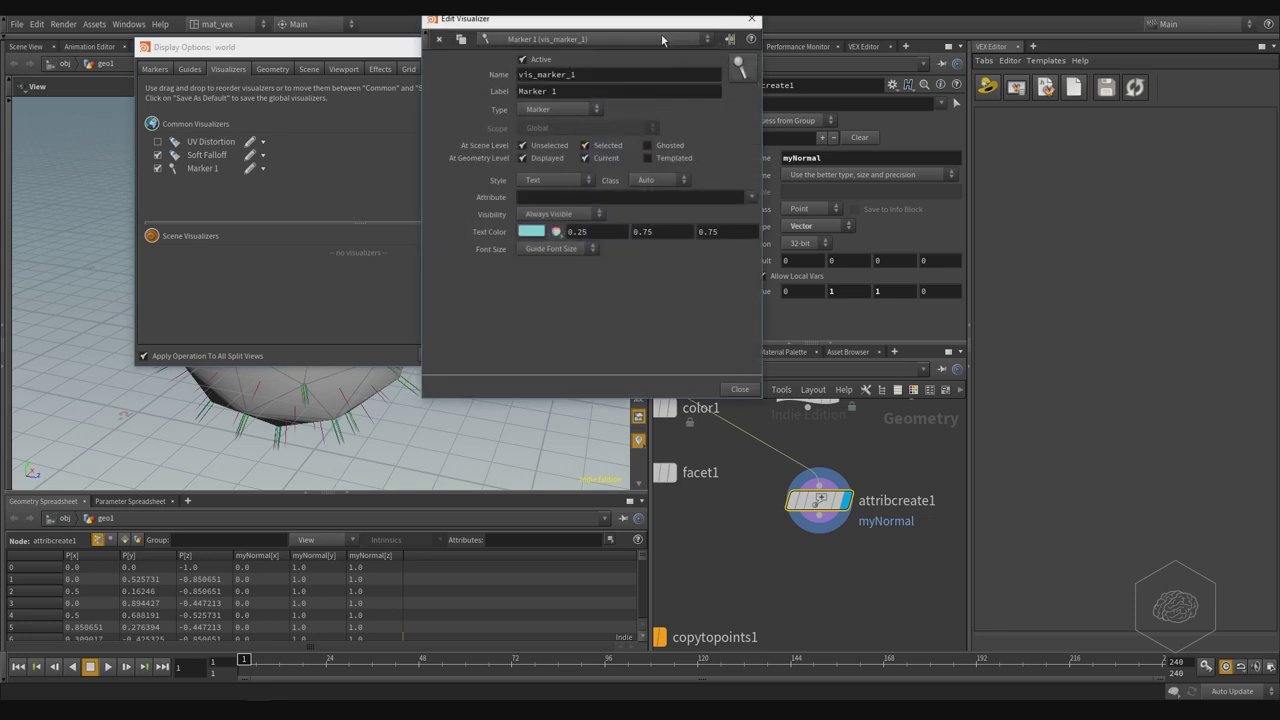
{"action": "left_click_drag", "start_coordinate": [660, 25], "coordinate": [457, 97]}
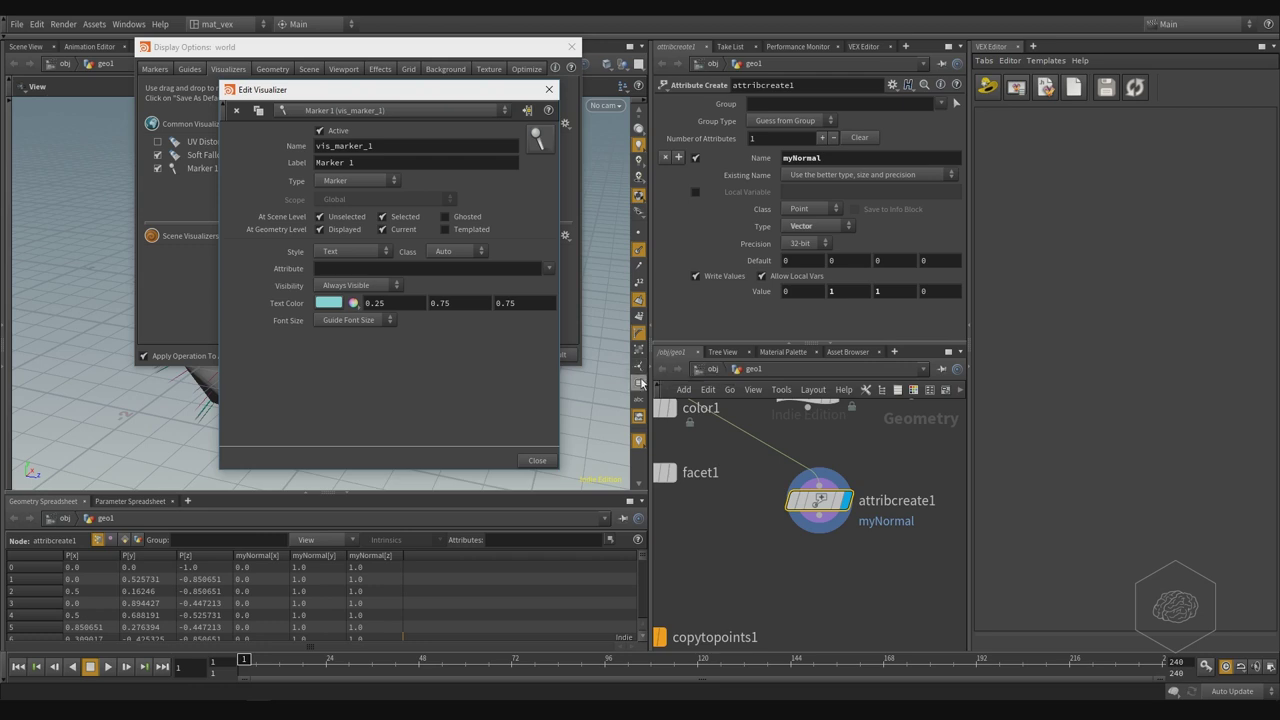
{"action": "left_click", "coordinate": [641, 313]}
Step: Set the marker's colour to pure yellow
{"action": "left_click", "coordinate": [335, 303]}
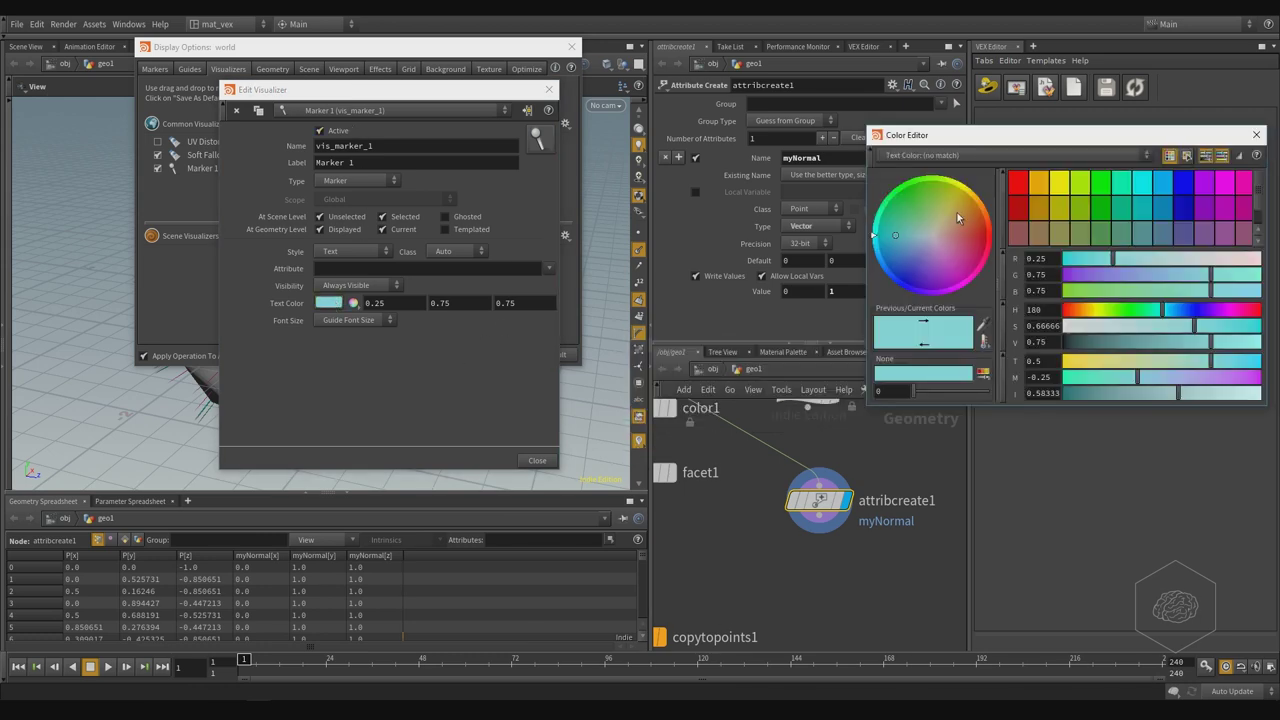
{"action": "left_click", "coordinate": [1061, 212]}
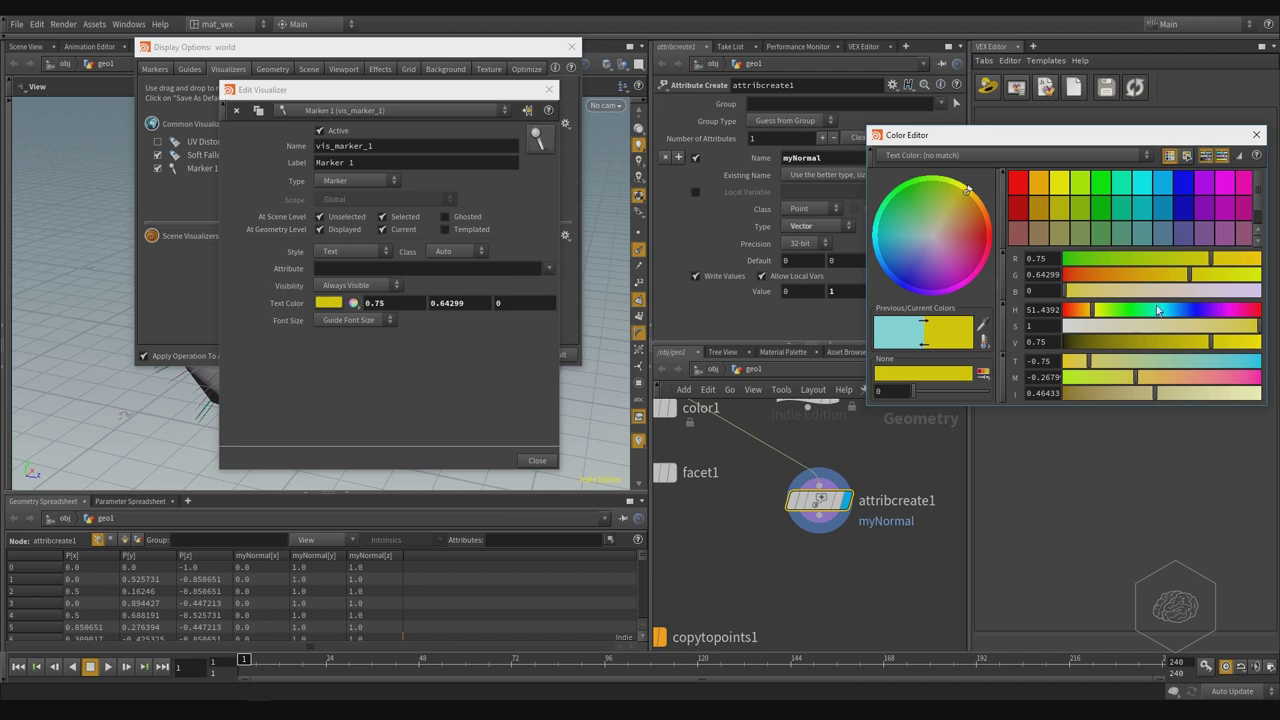
{"action": "left_click_drag", "start_coordinate": [1204, 276], "coordinate": [1268, 302]}
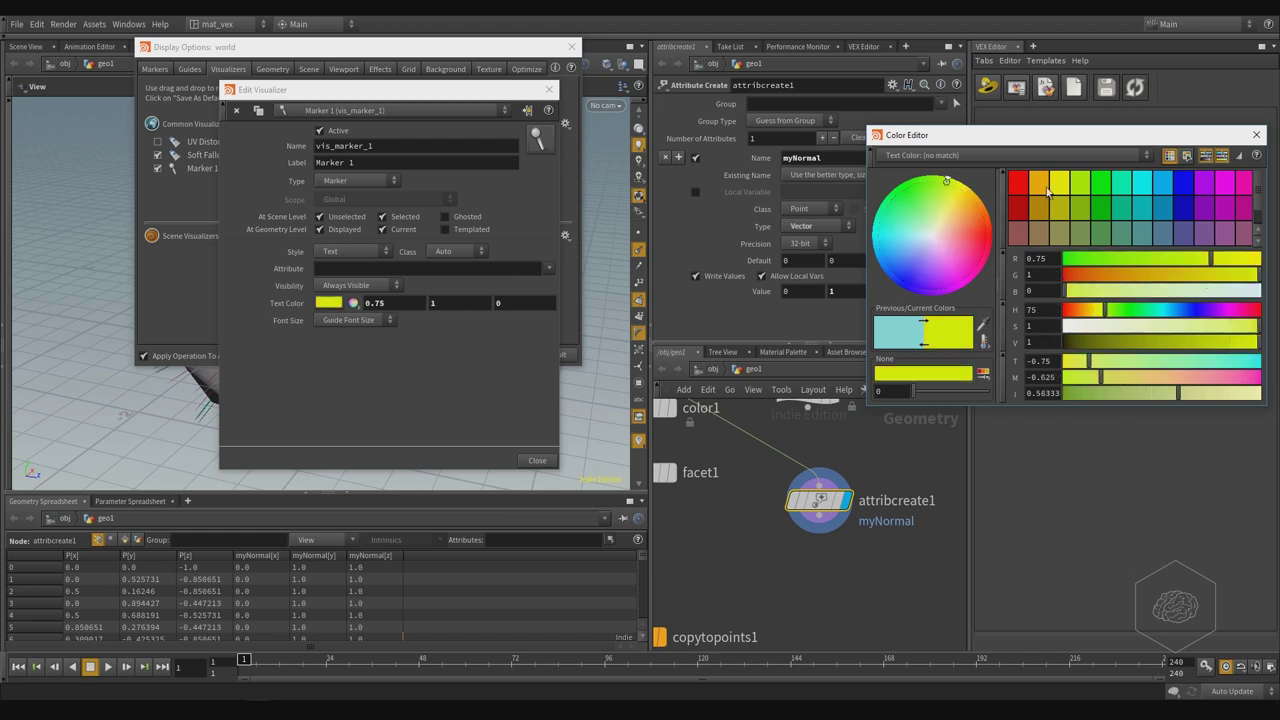
{"action": "left_click", "coordinate": [1064, 190]}
{"action": "left_click", "coordinate": [1257, 132]}
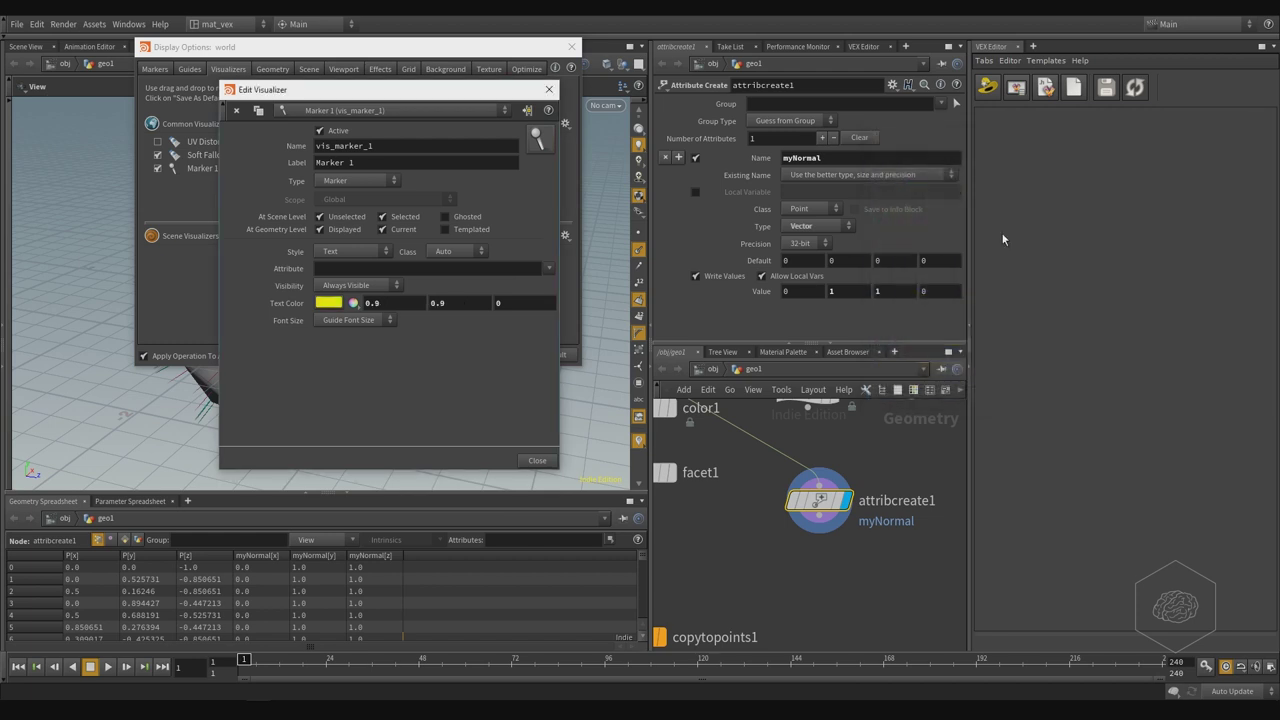
Step: Name and label the visualizer myNormal
{"action": "double_click", "coordinate": [385, 150]}
{"action": "type", "text": "my"}
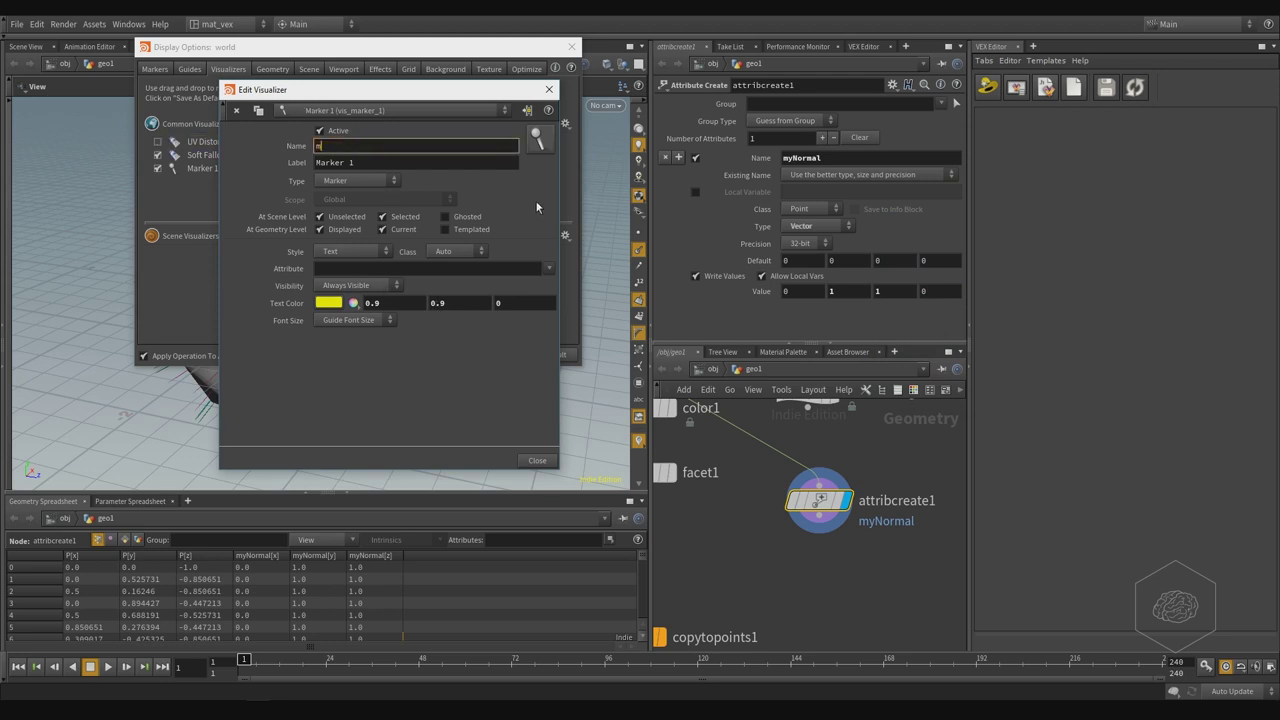
{"action": "type", "text": "Normal"}
{"action": "key", "text": "Tab"}
{"action": "type", "text": "m"}
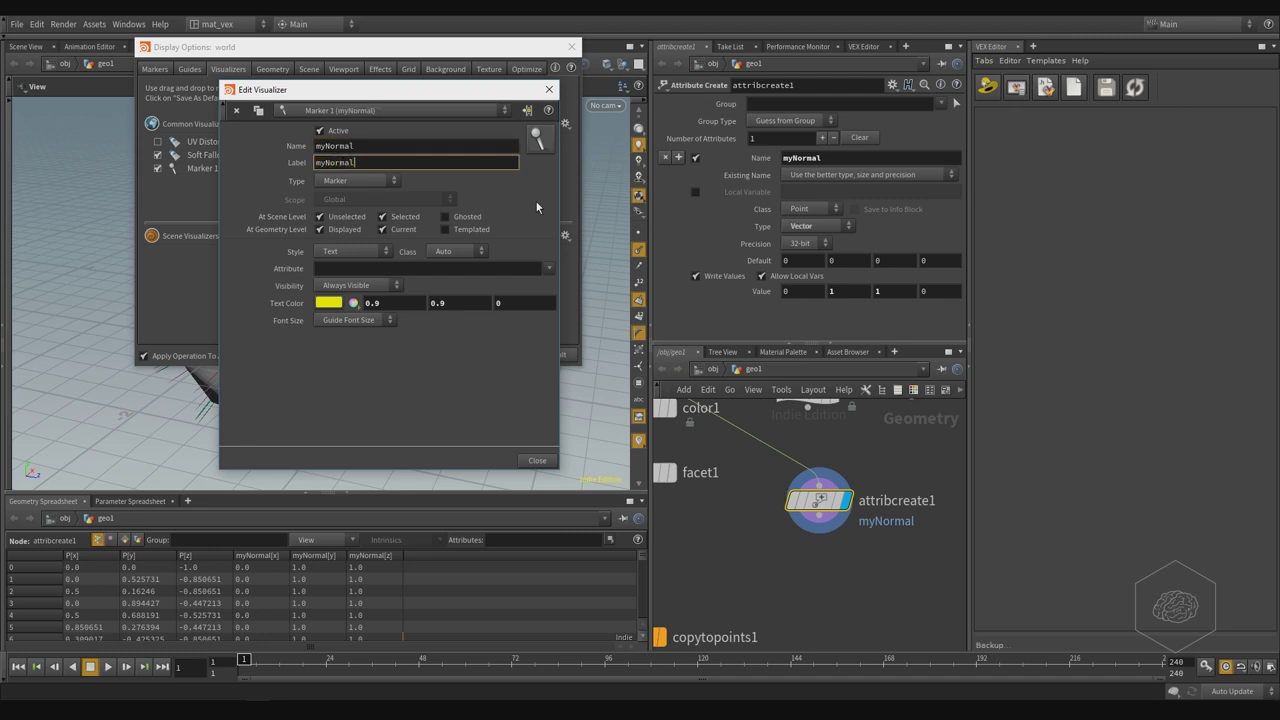
{"action": "key", "text": "Return"}
Step: Set the style to Vector and the attribute to myNormal, then close
{"action": "left_click", "coordinate": [381, 251]}
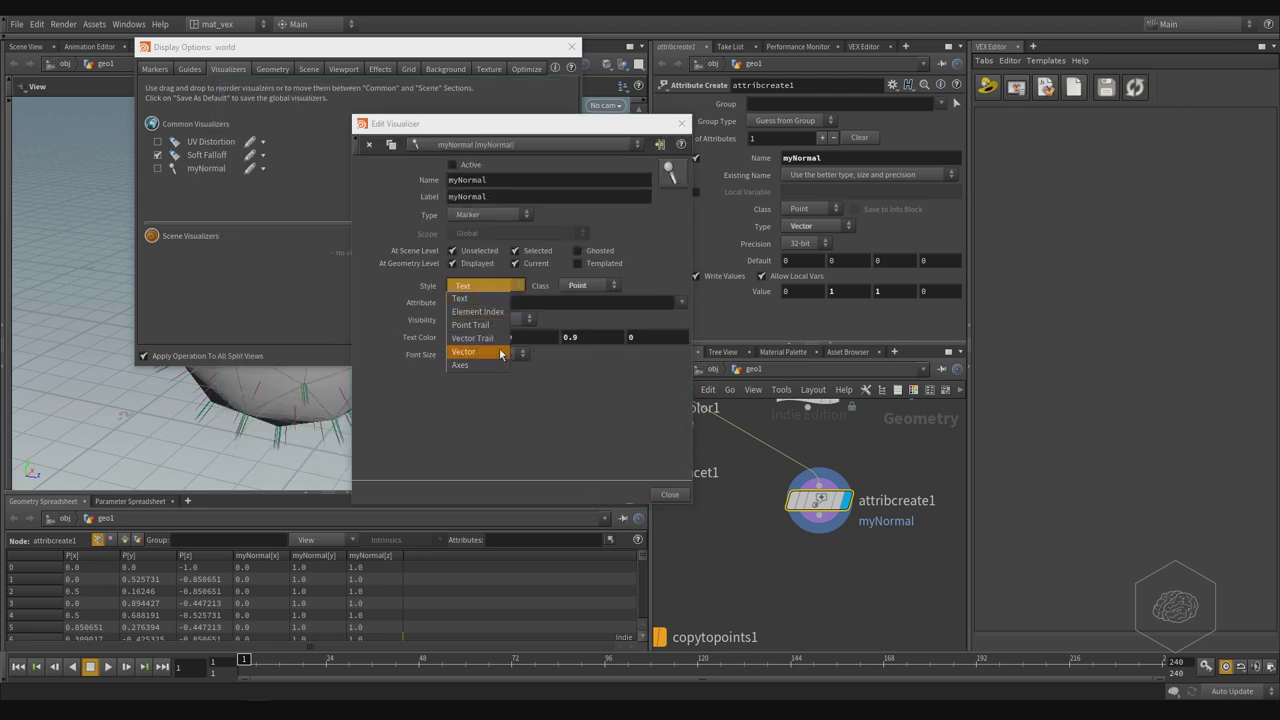
{"action": "left_click", "coordinate": [500, 352]}
{"action": "left_click", "coordinate": [500, 301]}
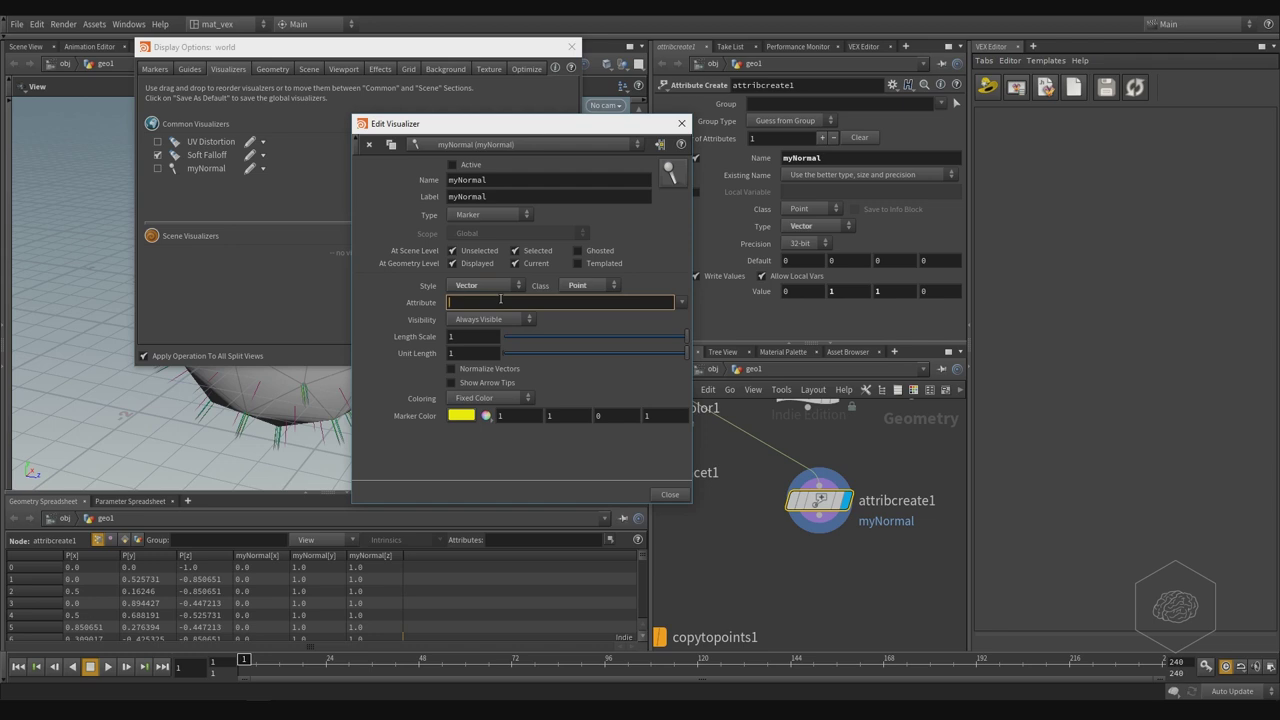
{"action": "key", "text": "Escape"}
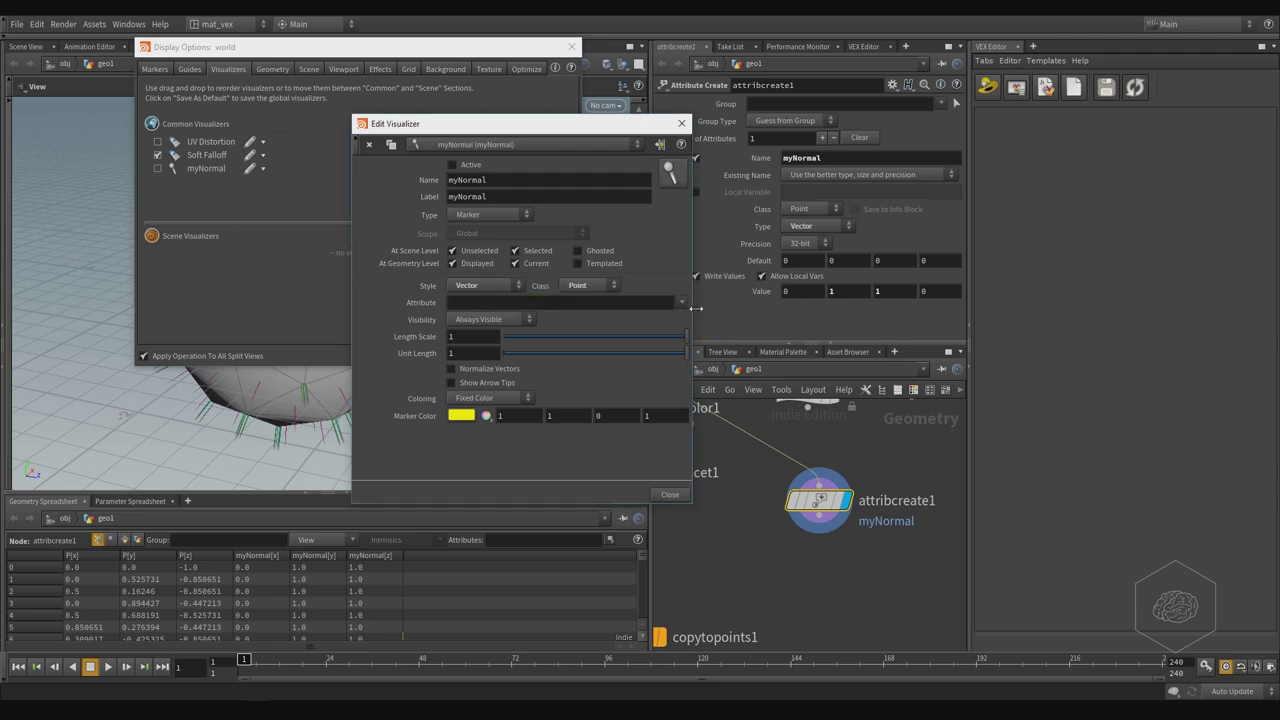
{"action": "left_click", "coordinate": [683, 302]}
{"action": "left_click", "coordinate": [700, 322]}
{"action": "left_click", "coordinate": [668, 494]}
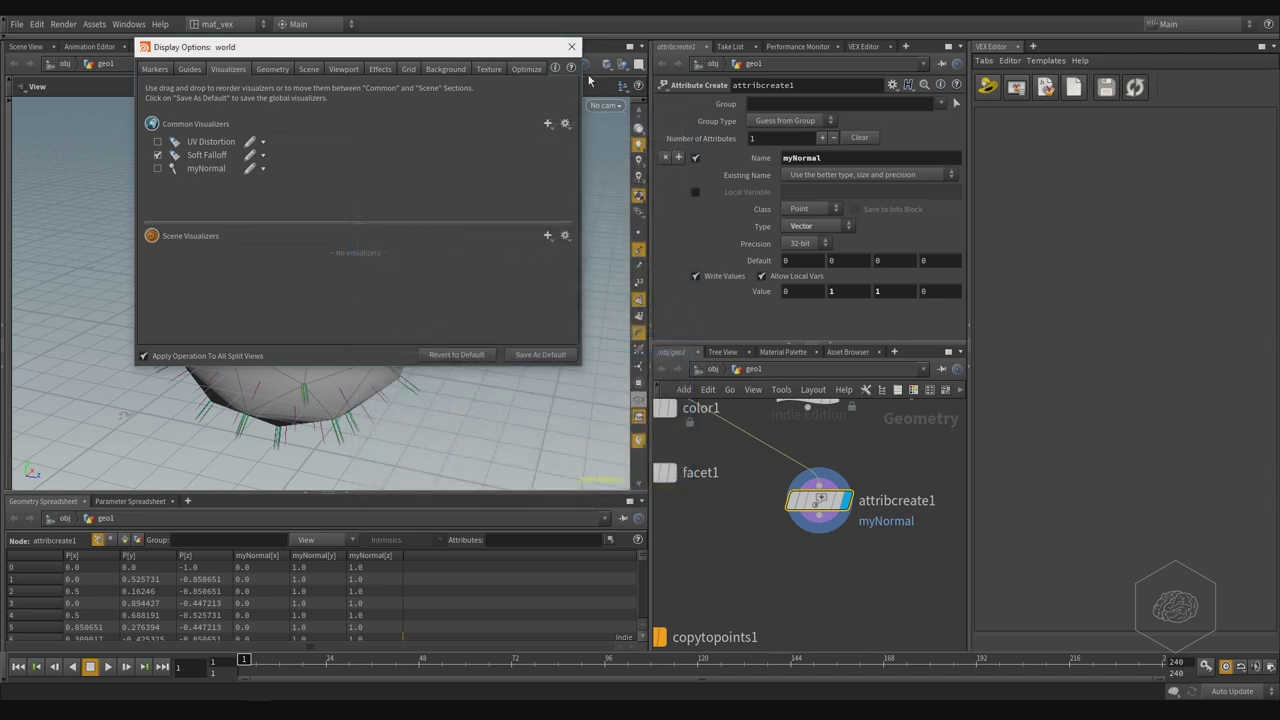
Step: Enable the myNormal visualizer, close Display Options, and turn viewport visualizers on
{"action": "left_click_drag", "start_coordinate": [540, 47], "coordinate": [601, 71]}
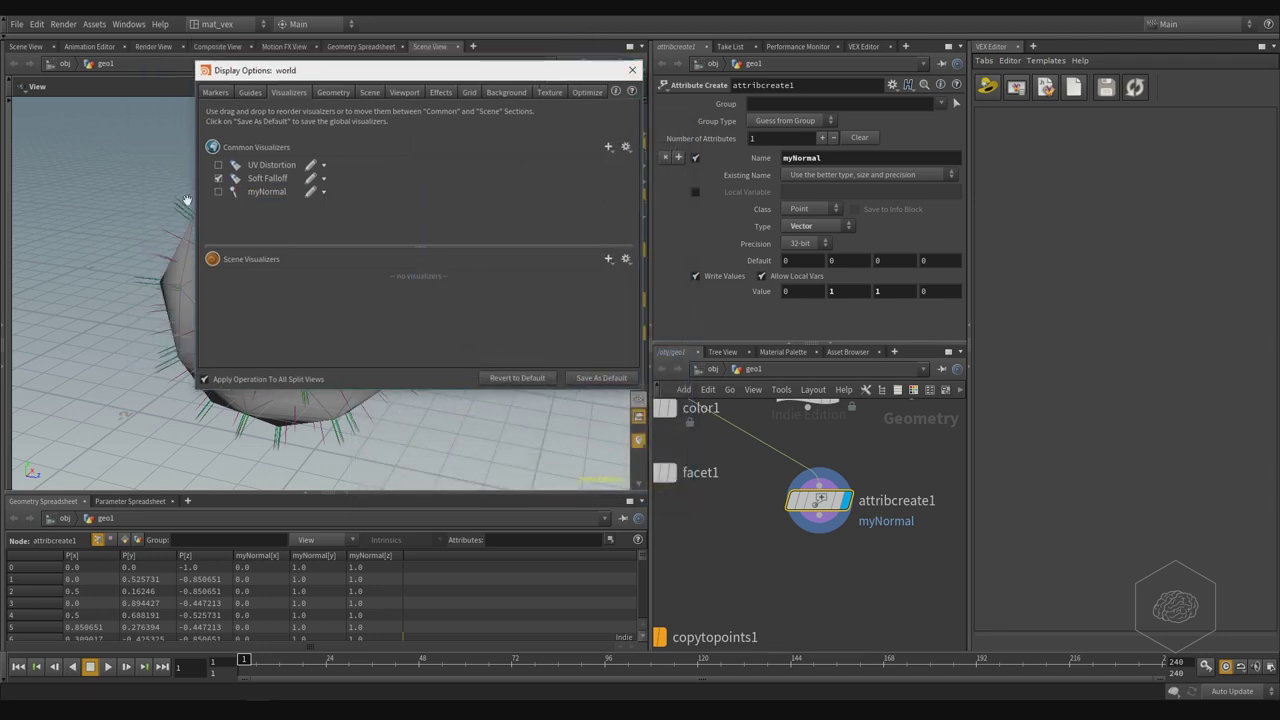
{"action": "left_click", "coordinate": [219, 191]}
{"action": "mouse_move", "coordinate": [408, 72]}
{"action": "left_mouse_down"}
{"action": "mouse_move", "coordinate": [748, 87]}
{"action": "mouse_move", "coordinate": [436, 90]}
{"action": "left_mouse_up"}
{"action": "left_click", "coordinate": [659, 85]}
{"action": "left_click", "coordinate": [639, 445]}
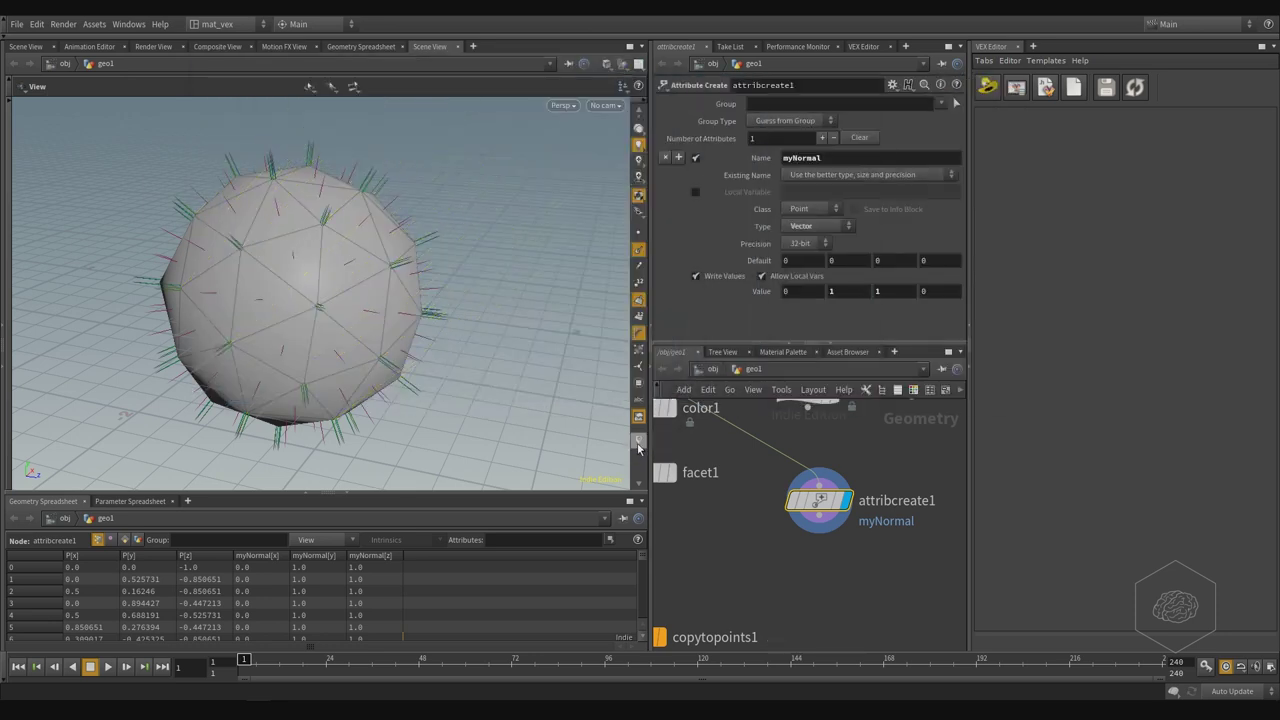
{"action": "left_click", "coordinate": [639, 441]}
{"action": "right_click", "coordinate": [639, 441]}
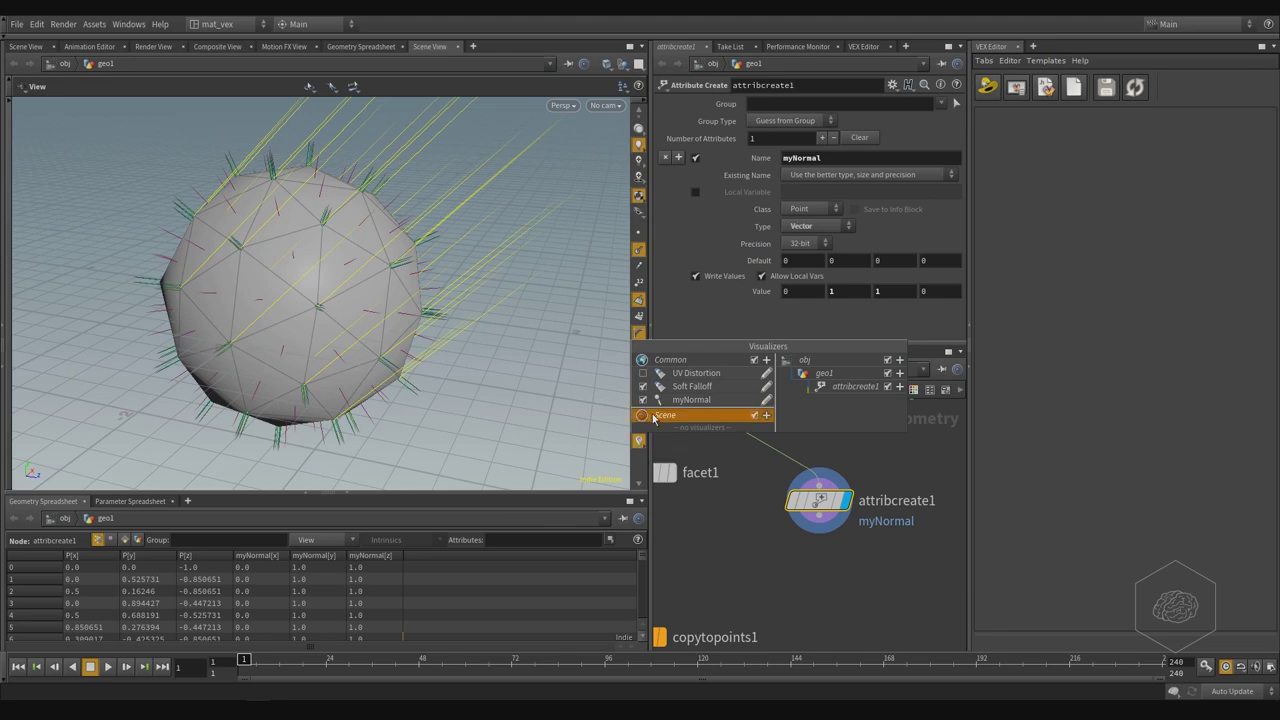
{"action": "mouse_move", "coordinate": [437, 291]}
{"action": "left_mouse_down"}
{"action": "mouse_move", "coordinate": [318, 326]}
{"action": "mouse_move", "coordinate": [504, 403]}
{"action": "left_mouse_up"}
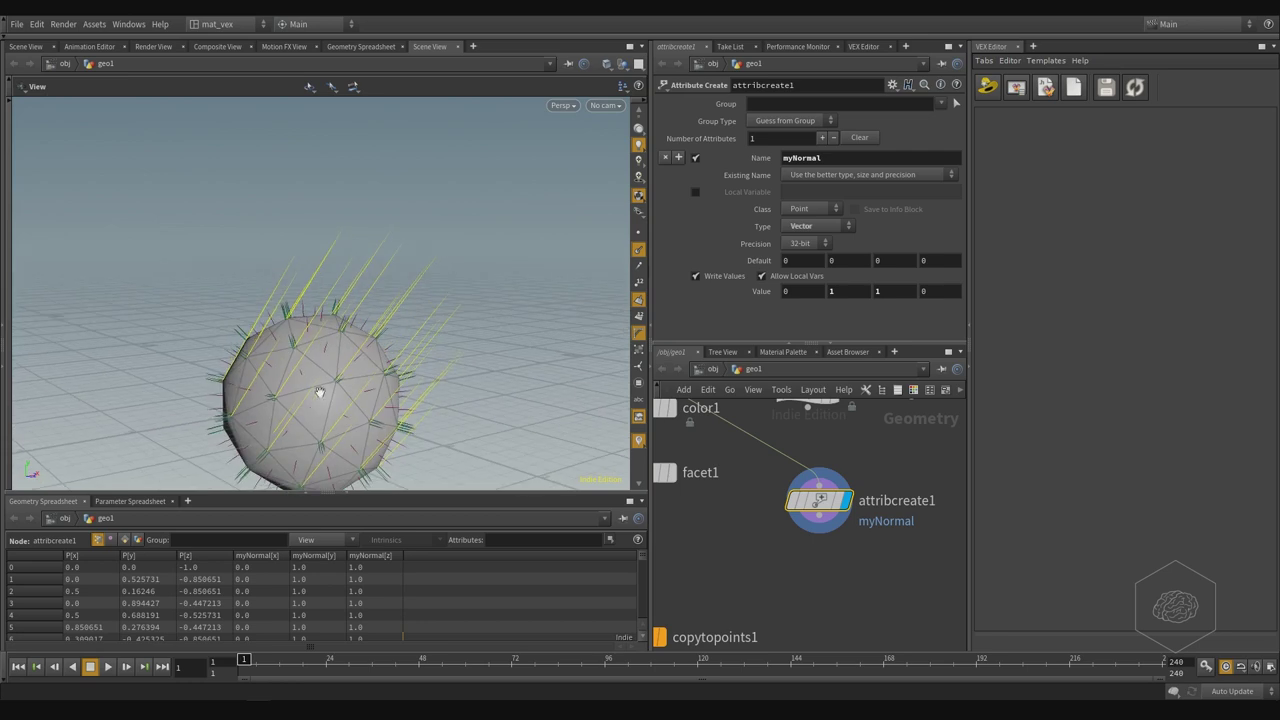
Step: Try myNormal Z = 0 and hide the sphere's point normal markers
{"action": "left_click", "coordinate": [844, 291]}
{"action": "key", "text": "Tab"}
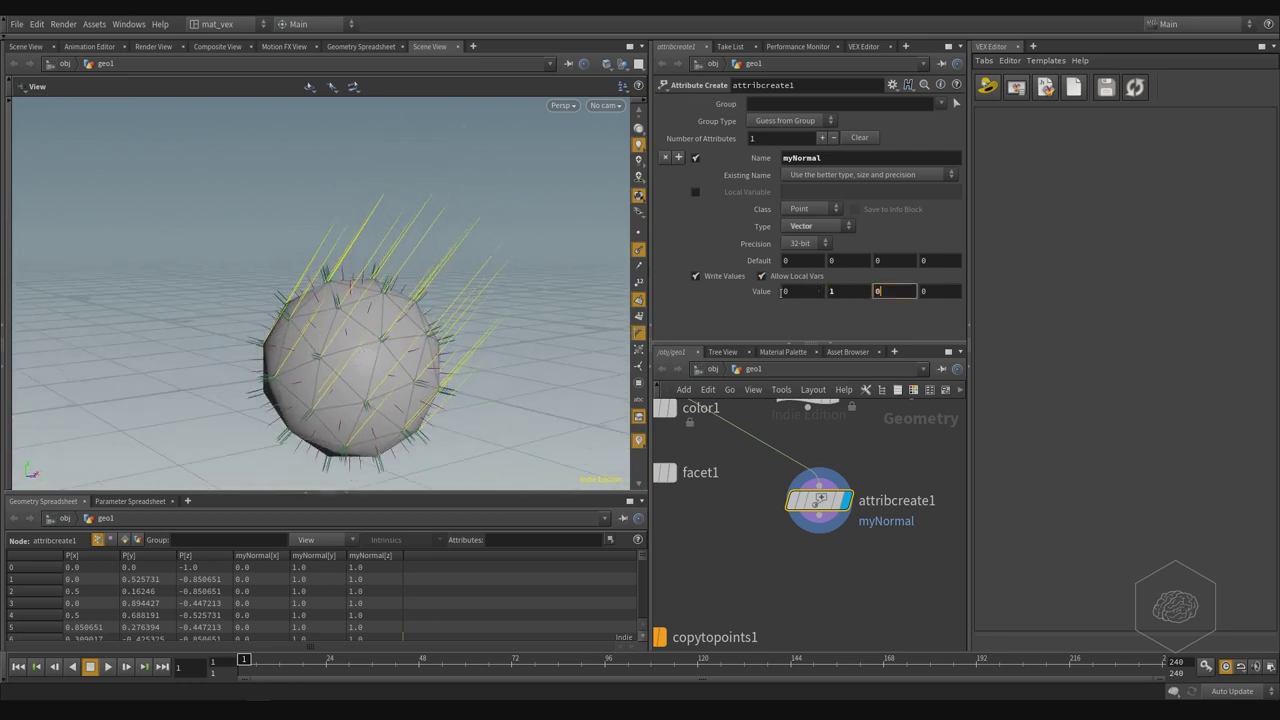
{"action": "key", "text": "Return"}
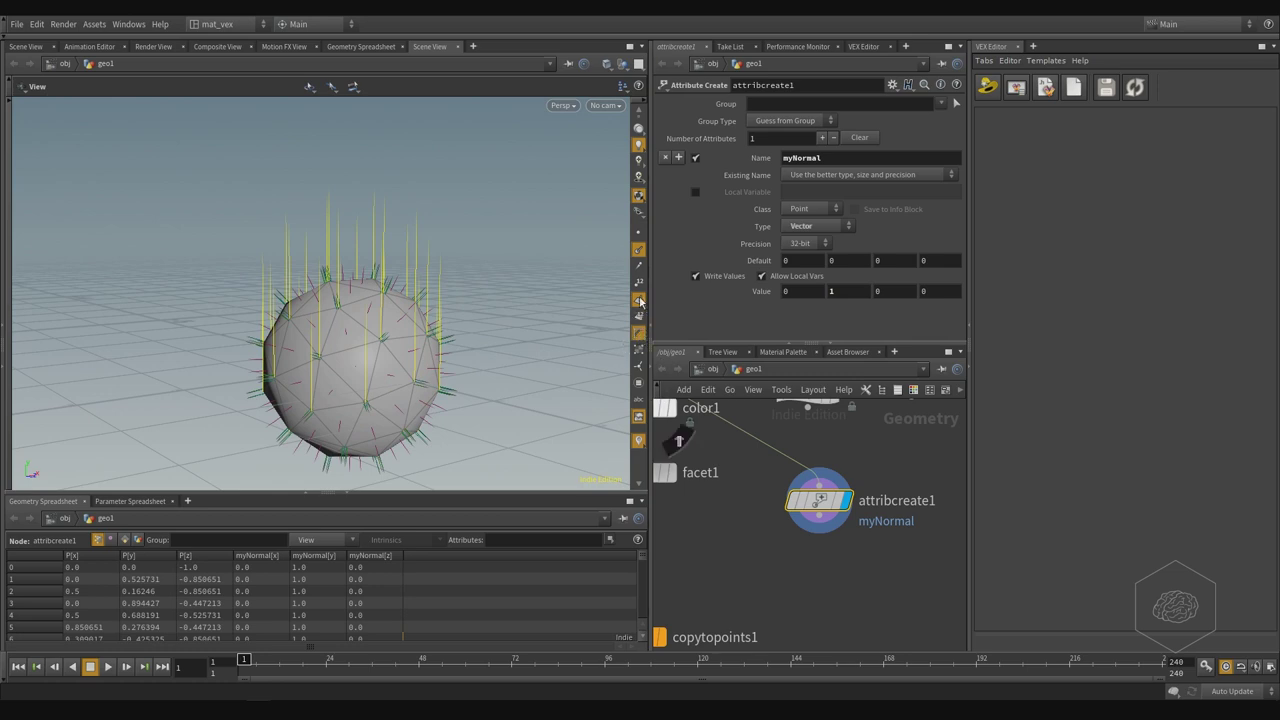
{"action": "left_click", "coordinate": [639, 249]}
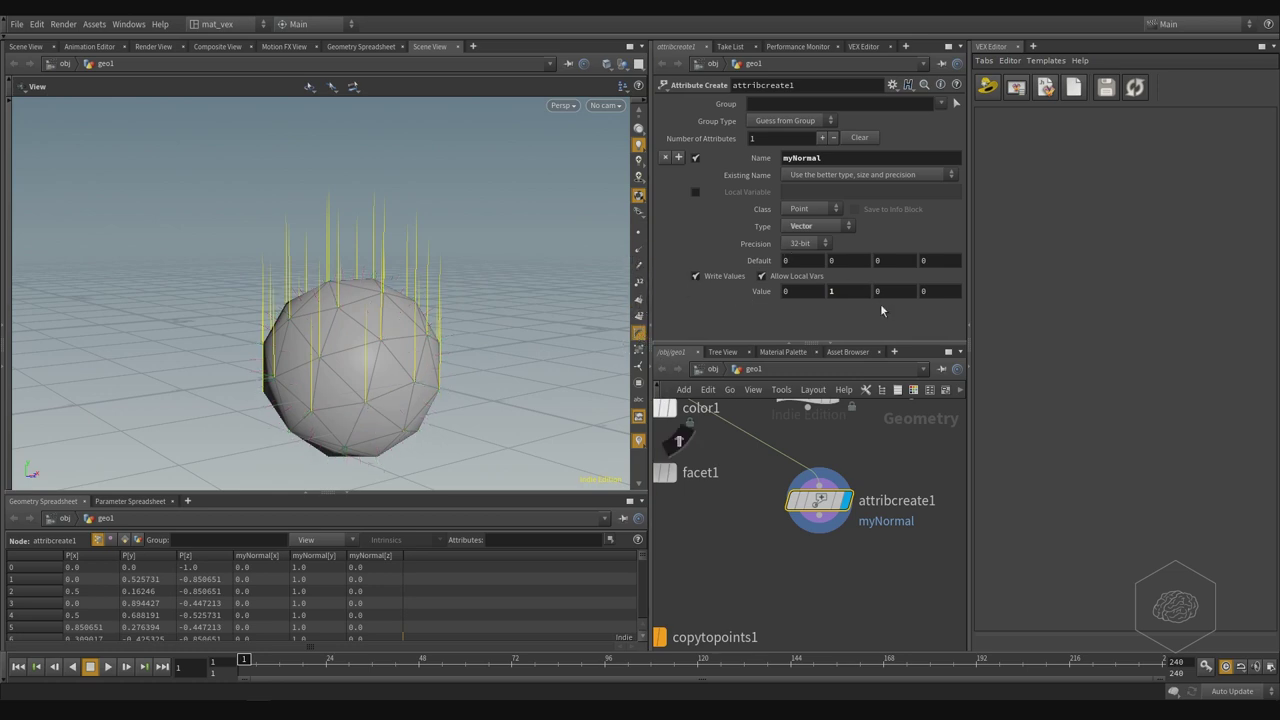
Step: Set myNormal Z back to 1 and zoom out the network to show attribwrangle1
{"action": "left_click", "coordinate": [850, 288]}
{"action": "key", "text": "Tab"}
{"action": "type", "text": "1"}
{"action": "key", "text": "Return"}
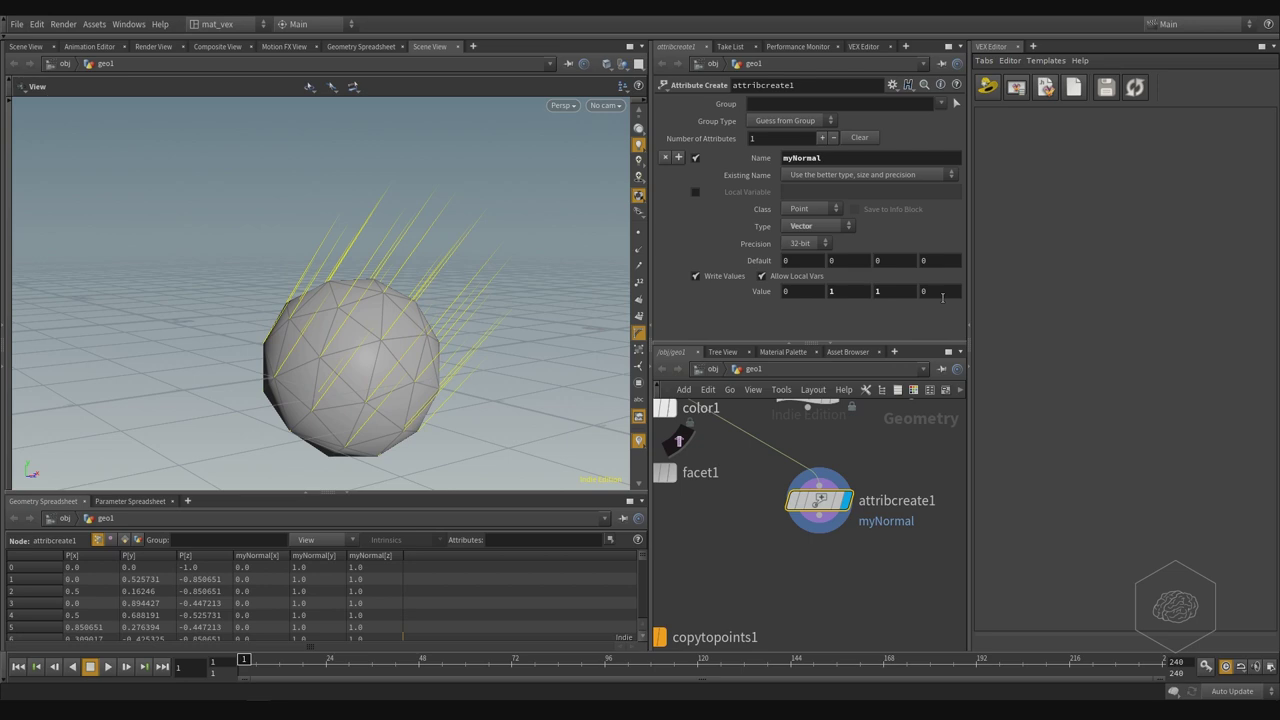
{"action": "mouse_move", "coordinate": [590, 267]}
{"action": "left_mouse_down"}
{"action": "mouse_move", "coordinate": [380, 280]}
{"action": "mouse_move", "coordinate": [357, 303]}
{"action": "mouse_move", "coordinate": [329, 403]}
{"action": "mouse_move", "coordinate": [244, 368]}
{"action": "mouse_move", "coordinate": [478, 219]}
{"action": "left_mouse_up"}
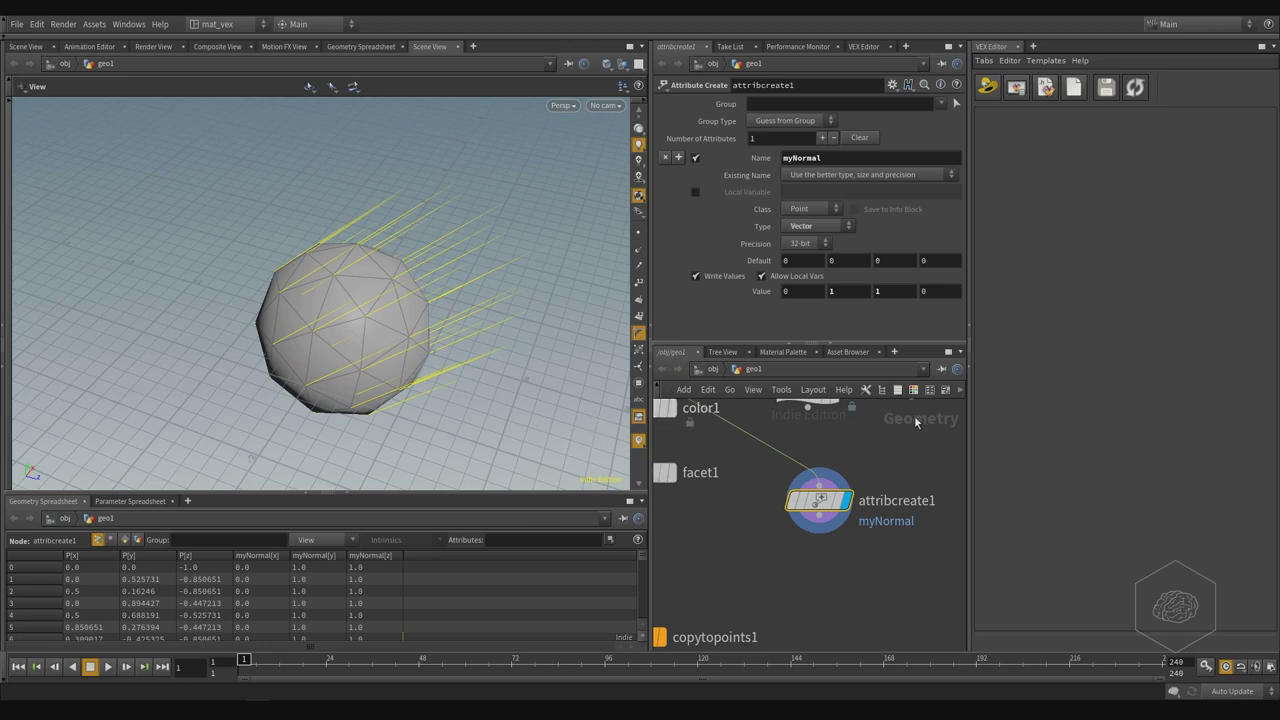
{"action": "scroll", "coordinate": [829, 540], "scroll_direction": "down", "scroll_amount": 2}
{"action": "scroll", "coordinate": [838, 595], "scroll_direction": "down", "scroll_amount": 2}
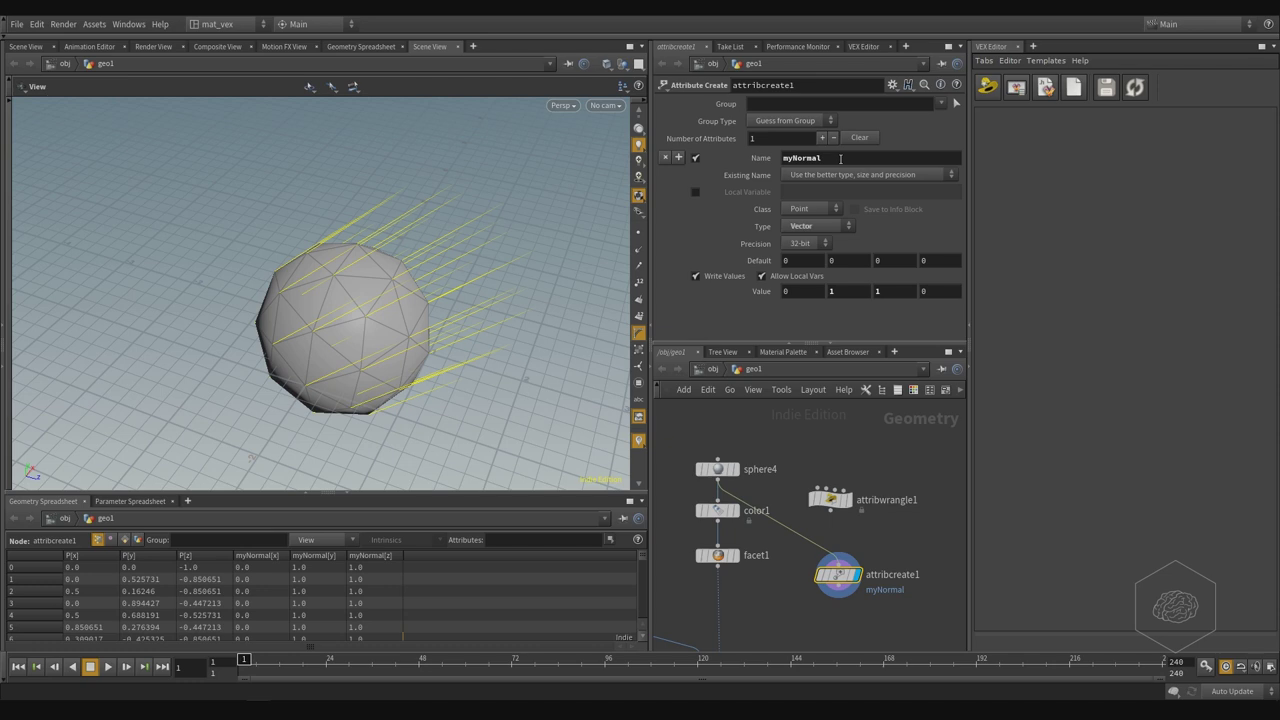
{"action": "key", "text": "Return"}
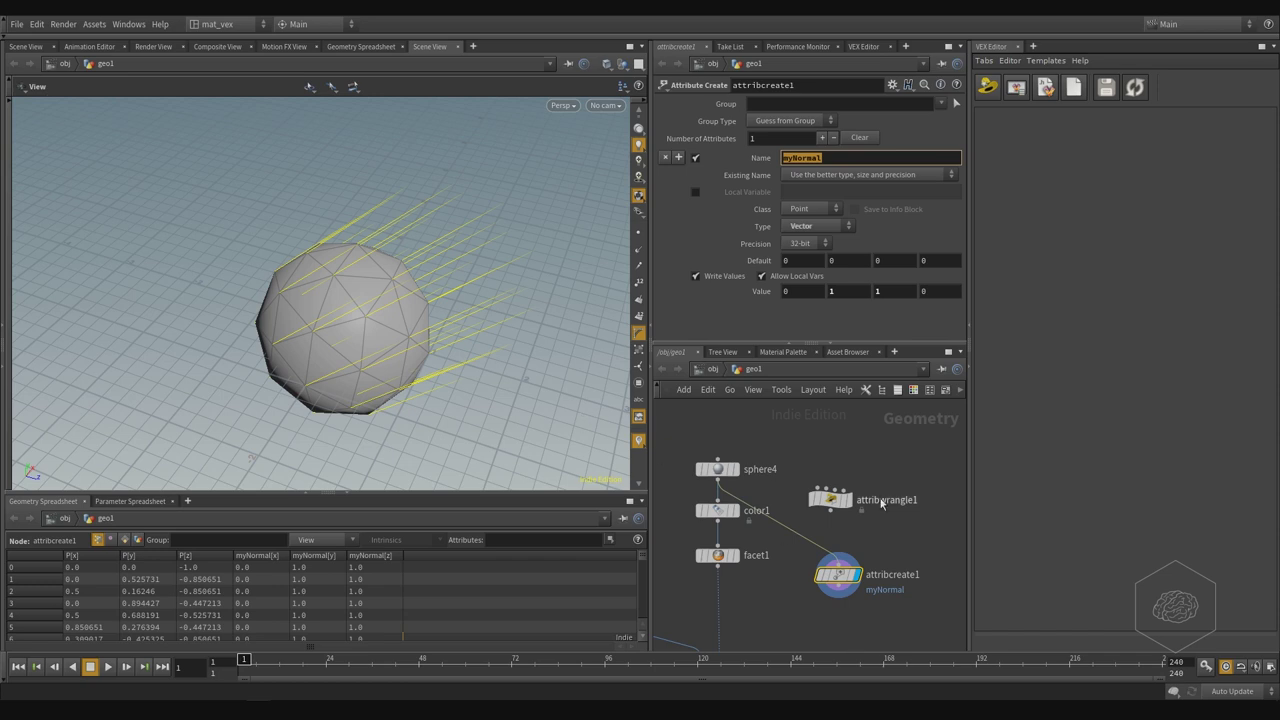
{"action": "mouse_move", "coordinate": [881, 545]}
{"action": "middle_mouse_down"}
{"action": "mouse_move", "coordinate": [882, 449]}
{"action": "mouse_move", "coordinate": [903, 535]}
{"action": "middle_mouse_up"}
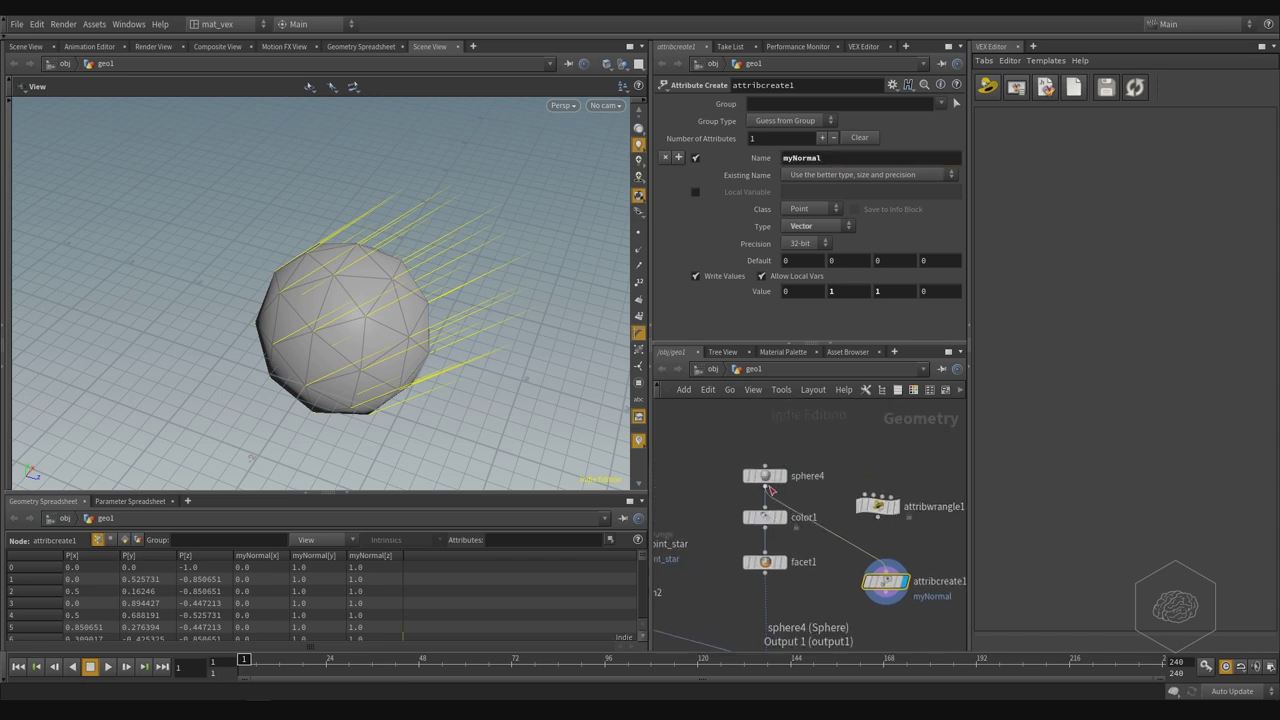
Step: Connect sphere4 into attribwrangle1 and load its empty snippet into the VEX Editor
{"action": "left_click", "coordinate": [765, 487]}
{"action": "left_click", "coordinate": [884, 489]}
{"action": "middle_click_drag", "start_coordinate": [886, 485], "coordinate": [814, 473]}
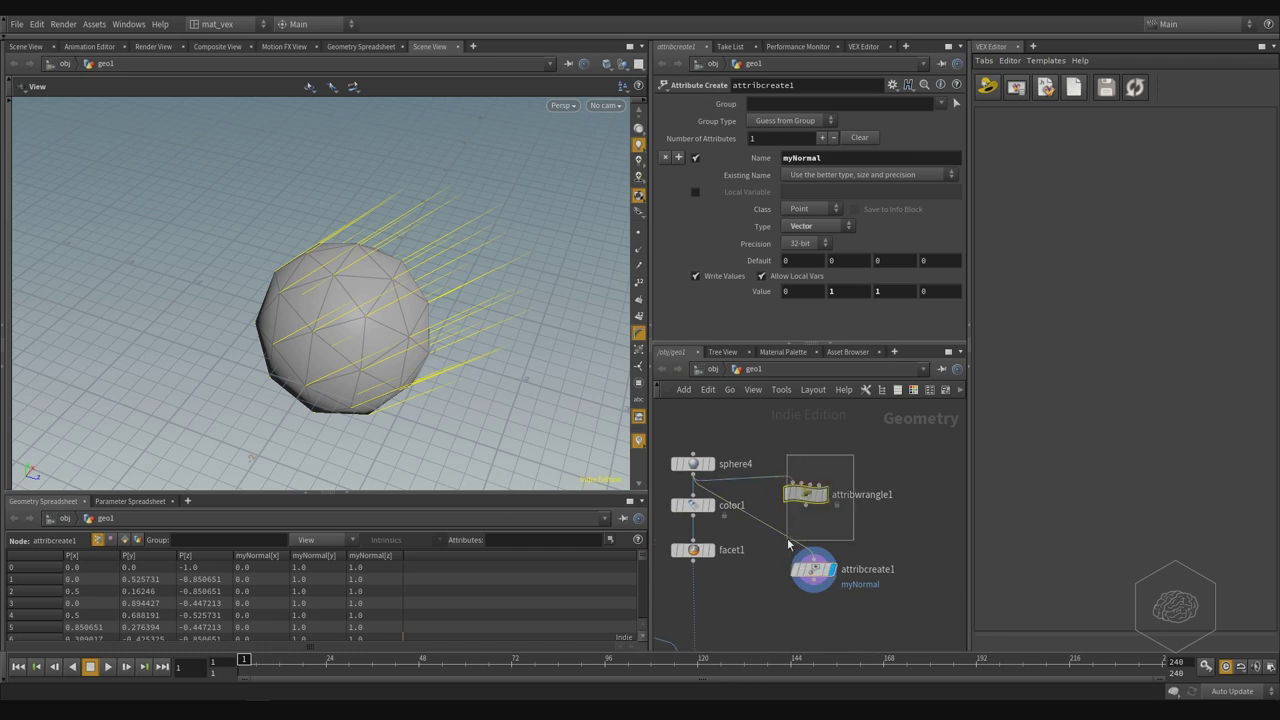
{"action": "left_click_drag", "start_coordinate": [786, 452], "coordinate": [852, 515]}
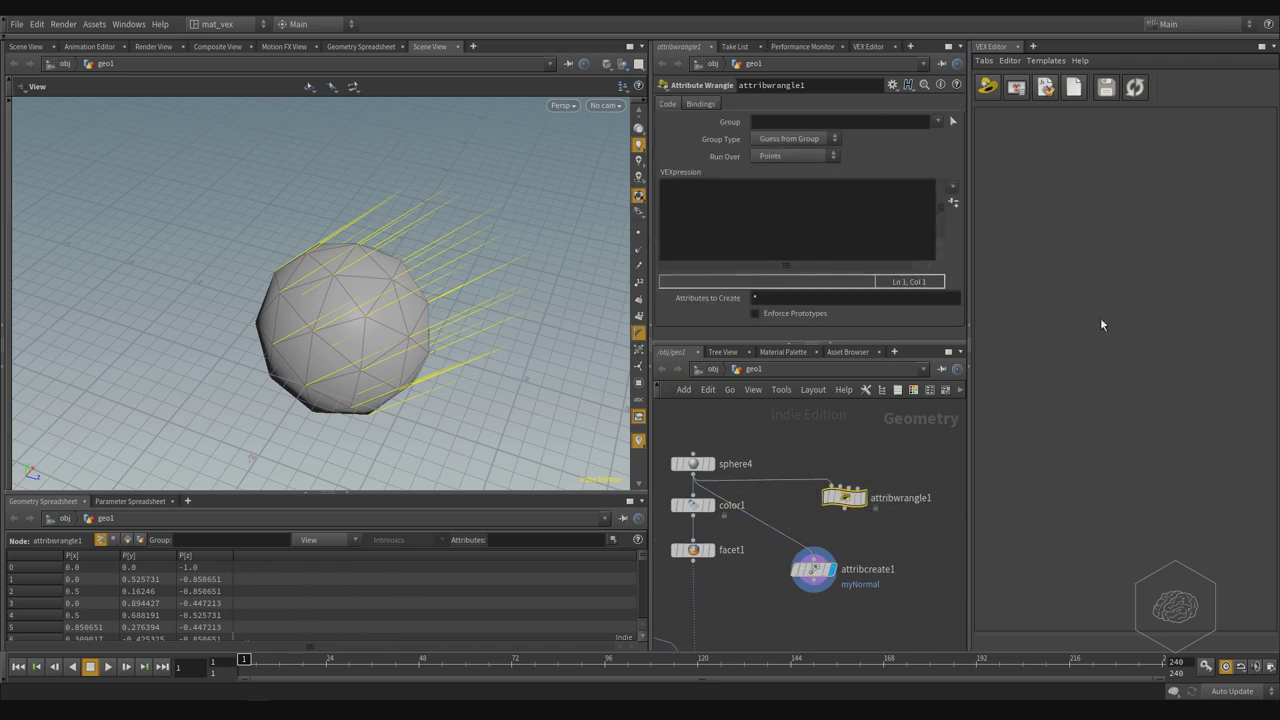
{"action": "left_click", "coordinate": [987, 87]}
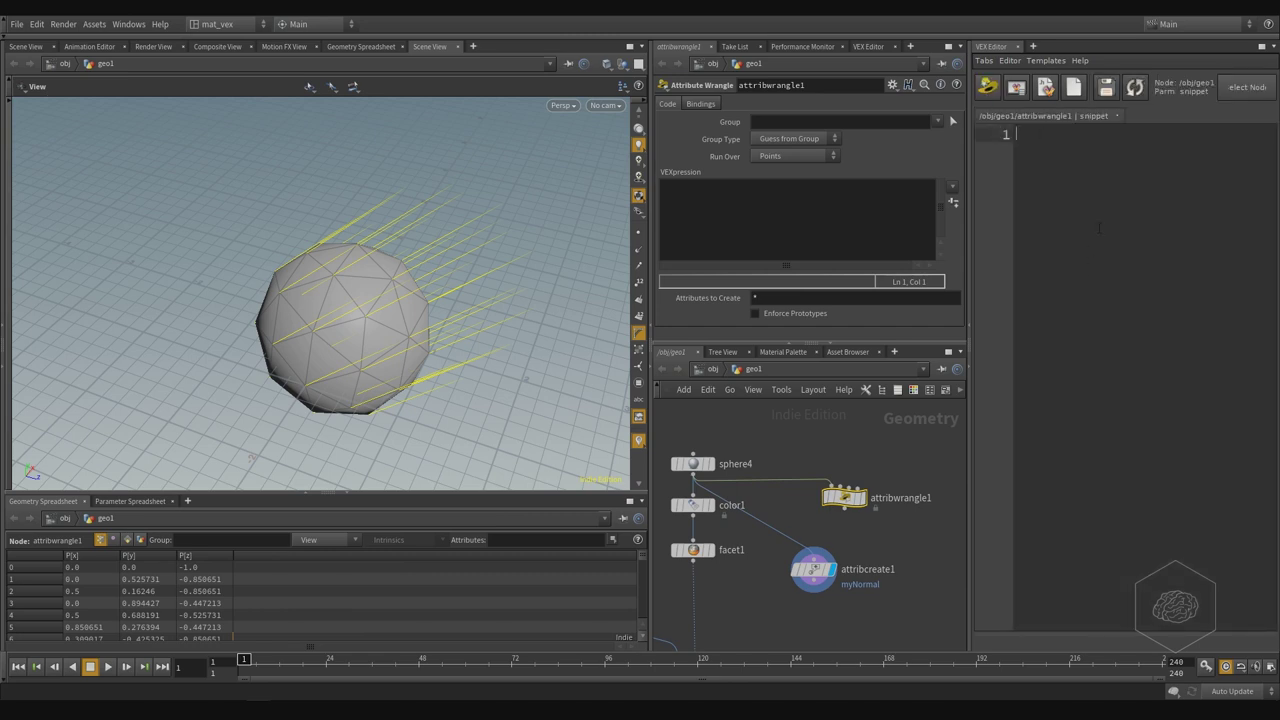